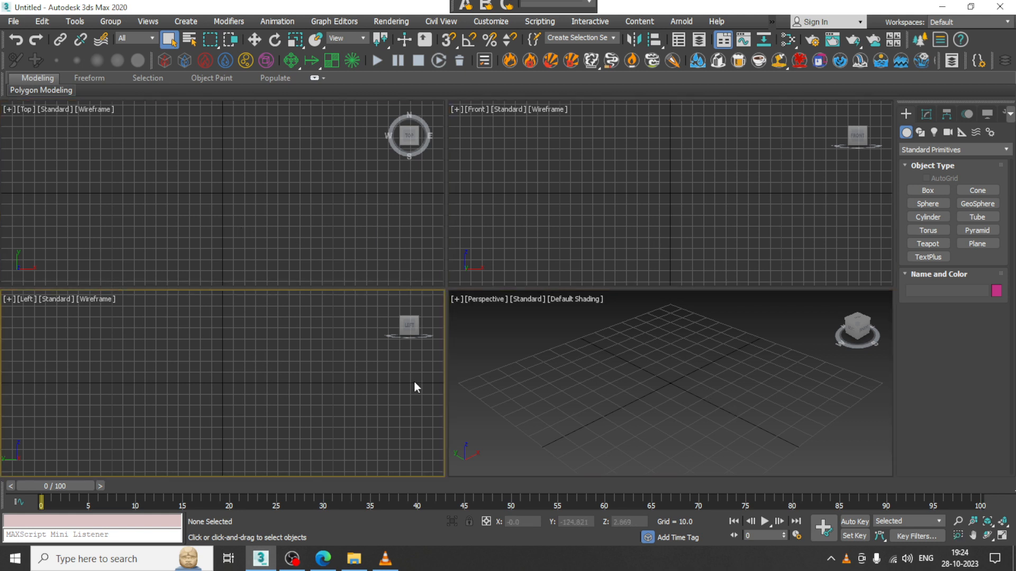
# Step: Open Notepad, write the heading "Bend" in the blank document, and minimize it to return to 3ds Max
pyautogui.click(764, 390)
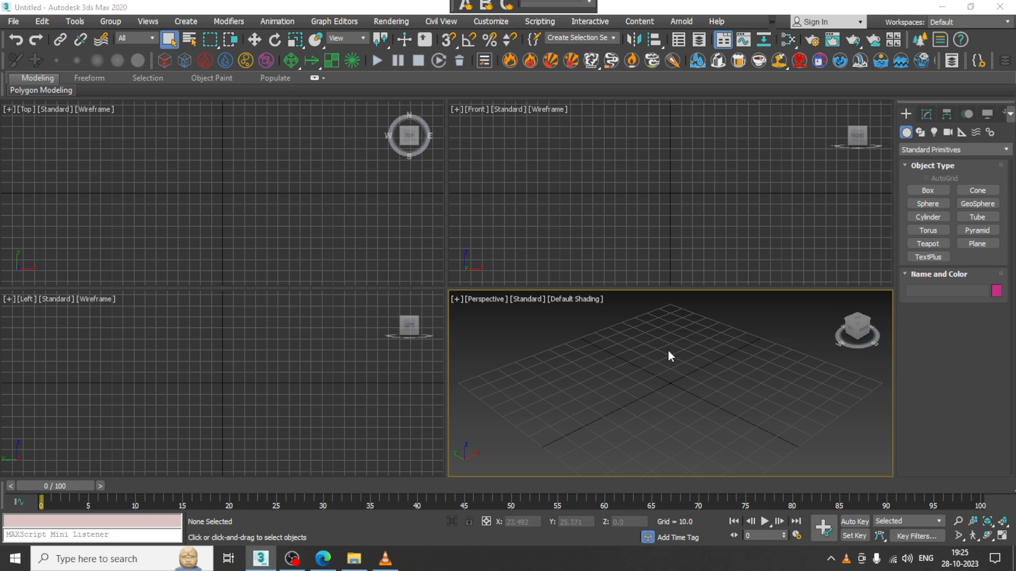
pyautogui.press('super+r')
pyautogui.write('no')
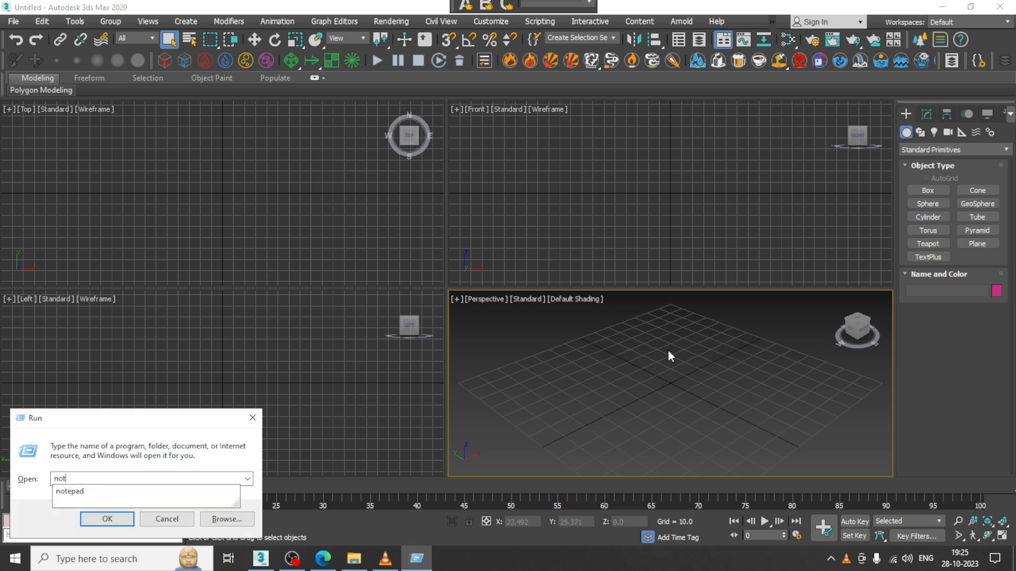
pyautogui.write('tepad')
pyautogui.press('Return')
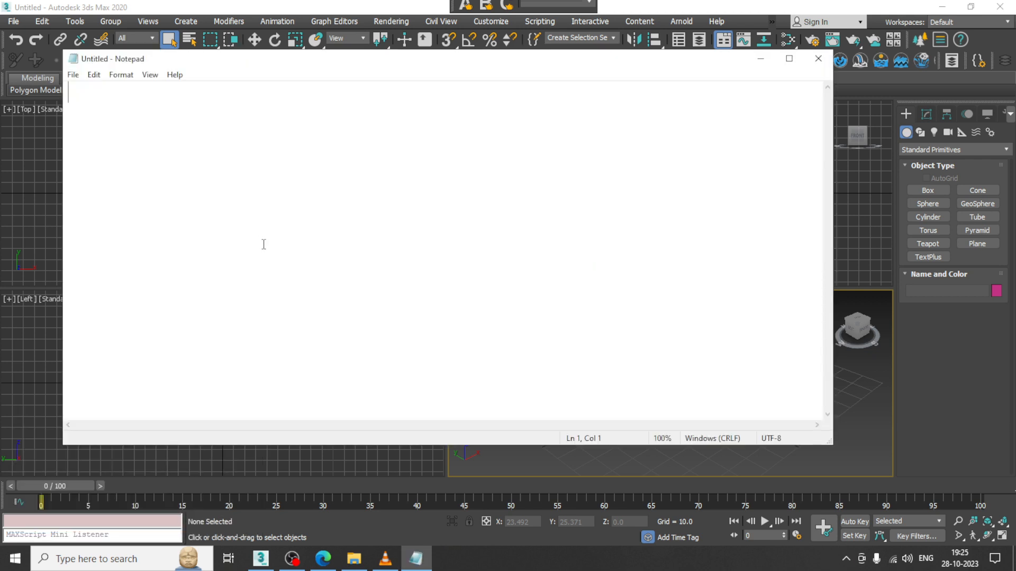
pyautogui.write('Bend')
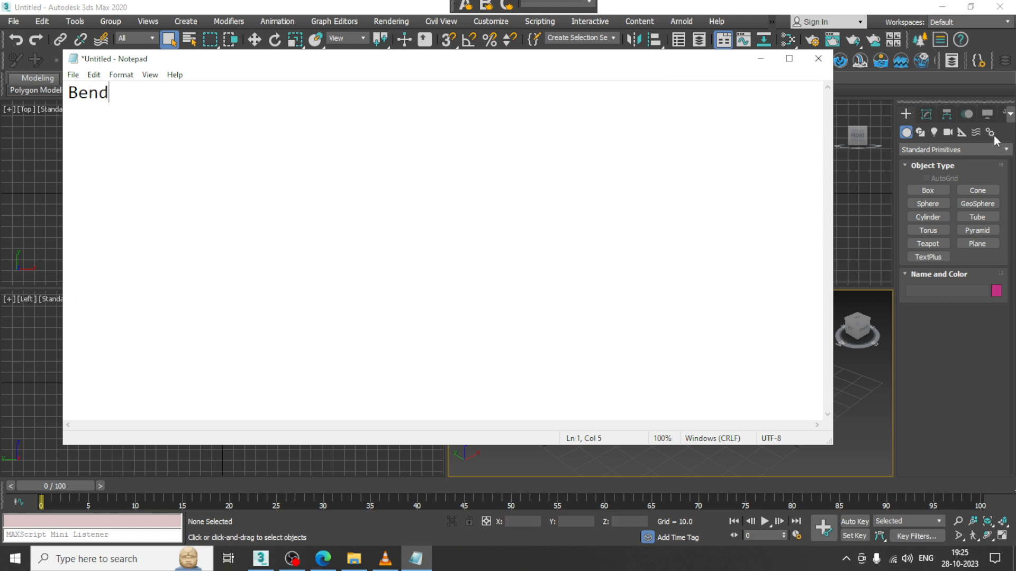
pyautogui.click(760, 59)
# Step: Maximize the perspective view and create a large plane that extends beyond the home grid on all sides
pyautogui.hotkey('alt', 'w')
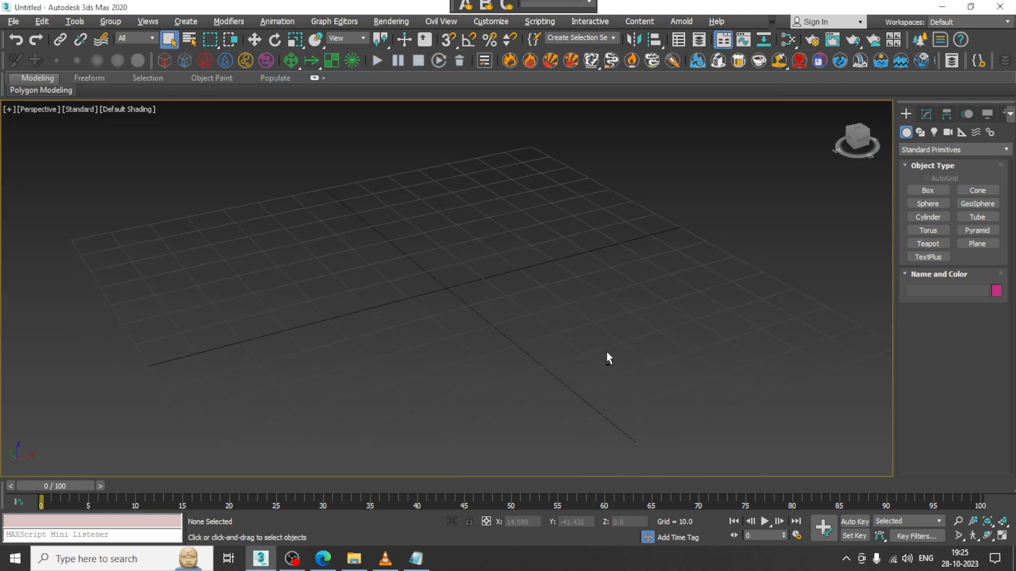
pyautogui.click(980, 243)
pyautogui.scroll(-4, 476, 295)
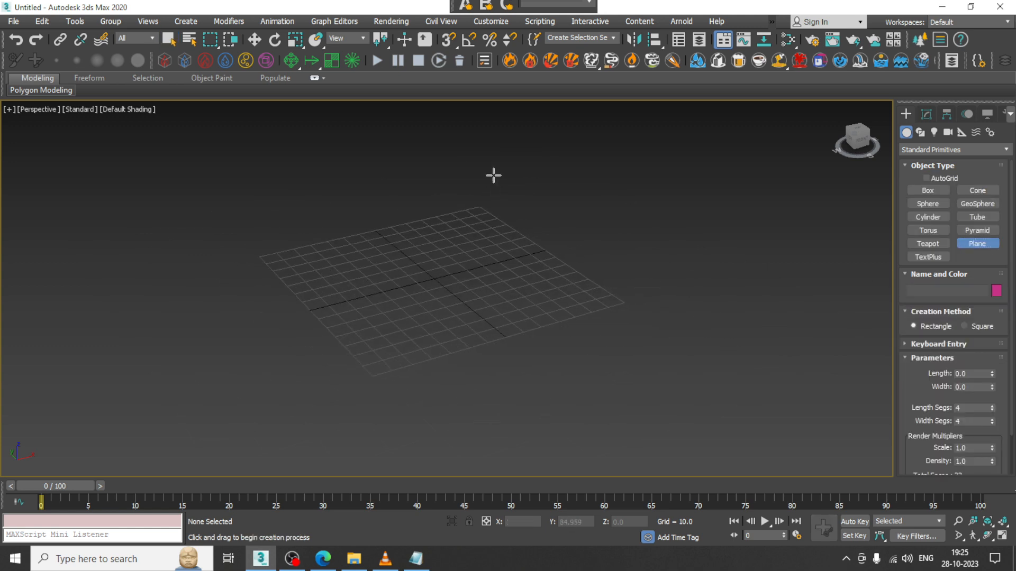
pyautogui.moveTo(493, 175); pyautogui.dragTo(308, 517)
pyautogui.press('w')
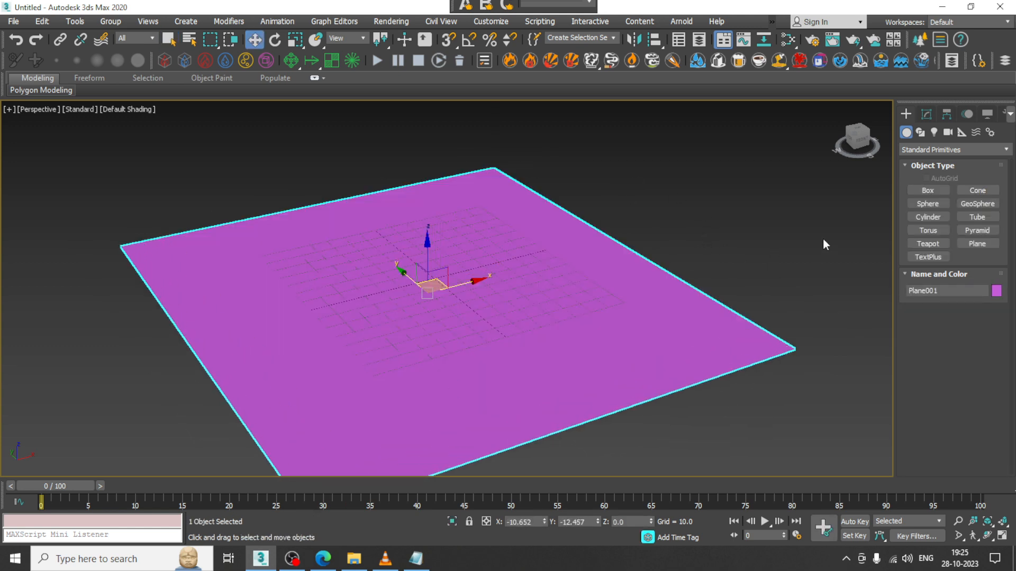
pyautogui.click(928, 190)
pyautogui.hotkey('alt', 'w')
pyautogui.hotkey('alt', 'w')
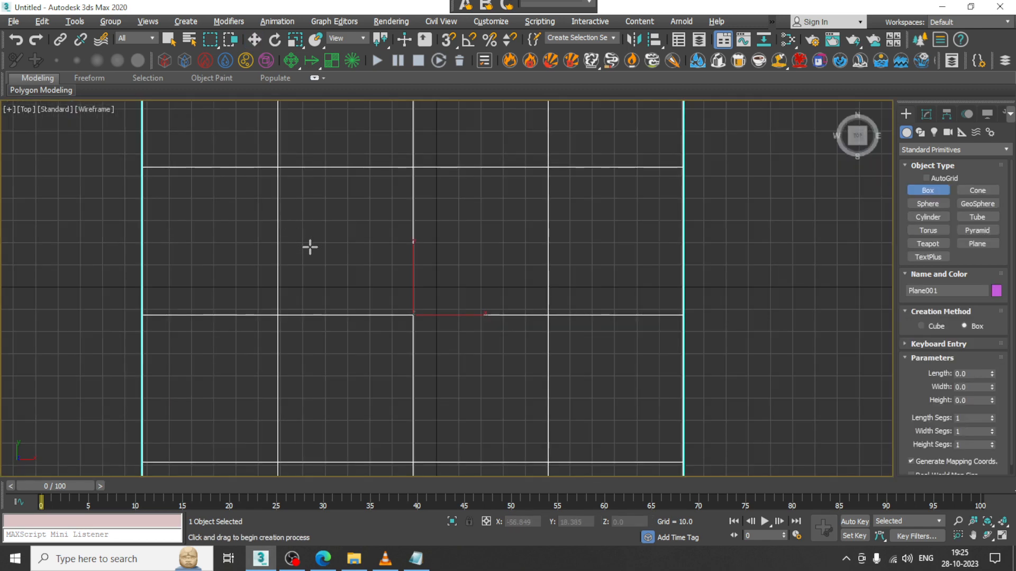
pyautogui.hotkey('alt', 'w')
pyautogui.hotkey('alt', 'w')
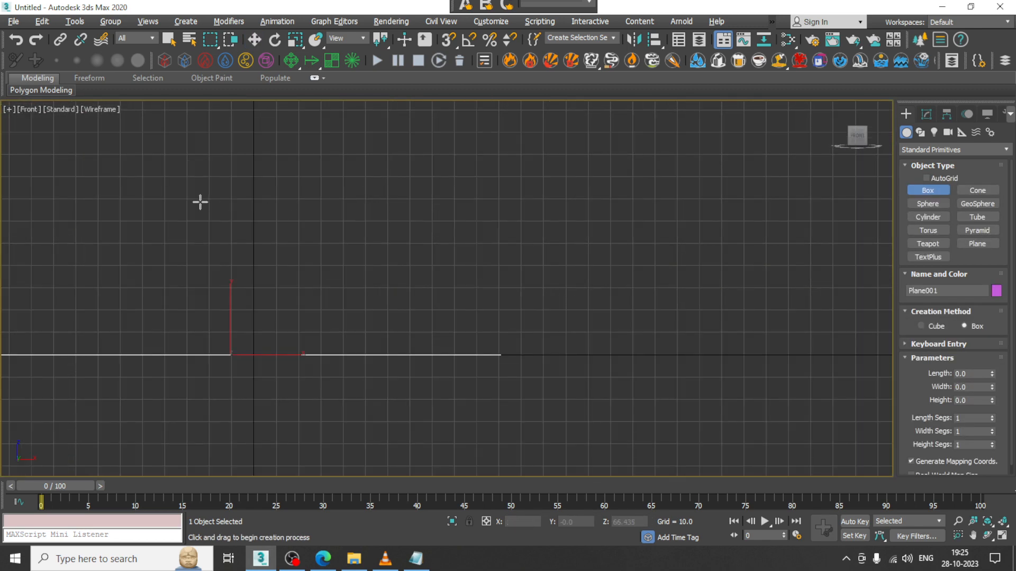
pyautogui.moveTo(174, 200); pyautogui.dragTo(527, 210)
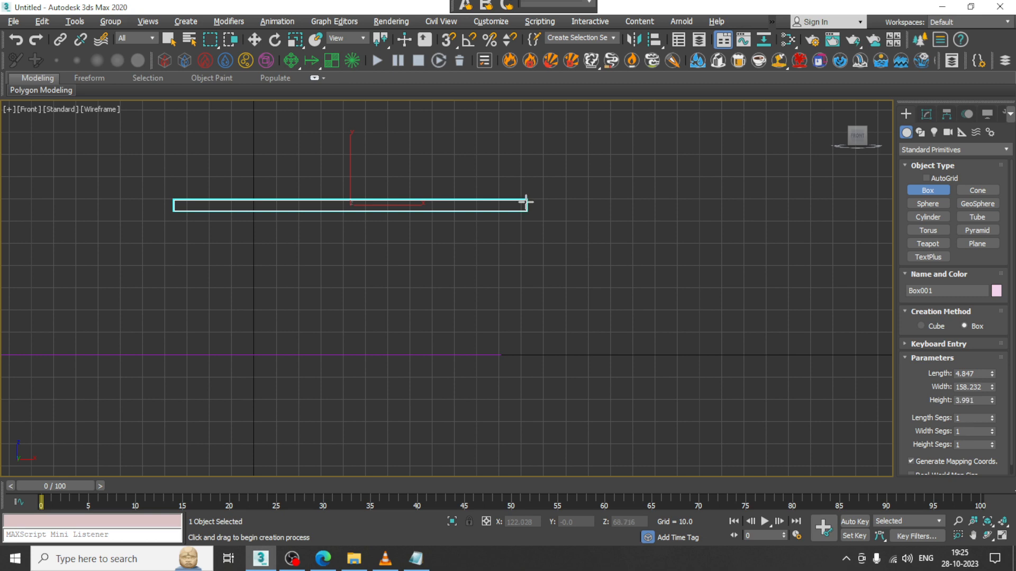
pyautogui.rightClick(525, 202)
pyautogui.hotkey('alt', 'w')
pyautogui.keyDown('alt'); pyautogui.moveTo(710, 393); pyautogui.dragTo(698, 383, button='middle'); pyautogui.keyUp('alt')
pyautogui.hotkey('alt', 'w')
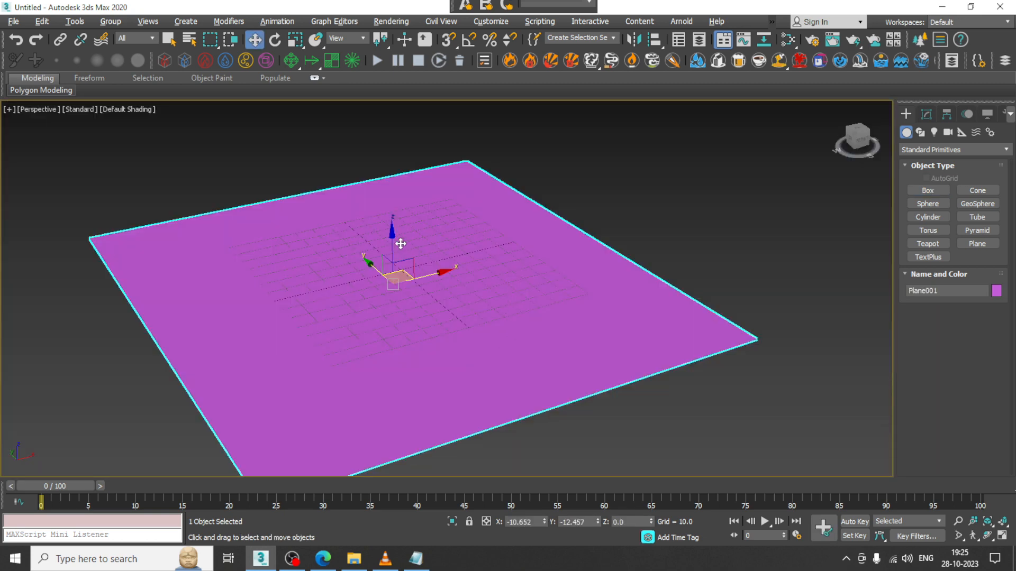
pyautogui.moveTo(392, 248); pyautogui.dragTo(397, 159)
pyautogui.rightClick(397, 159)
pyautogui.hotkey('alt', 'w')
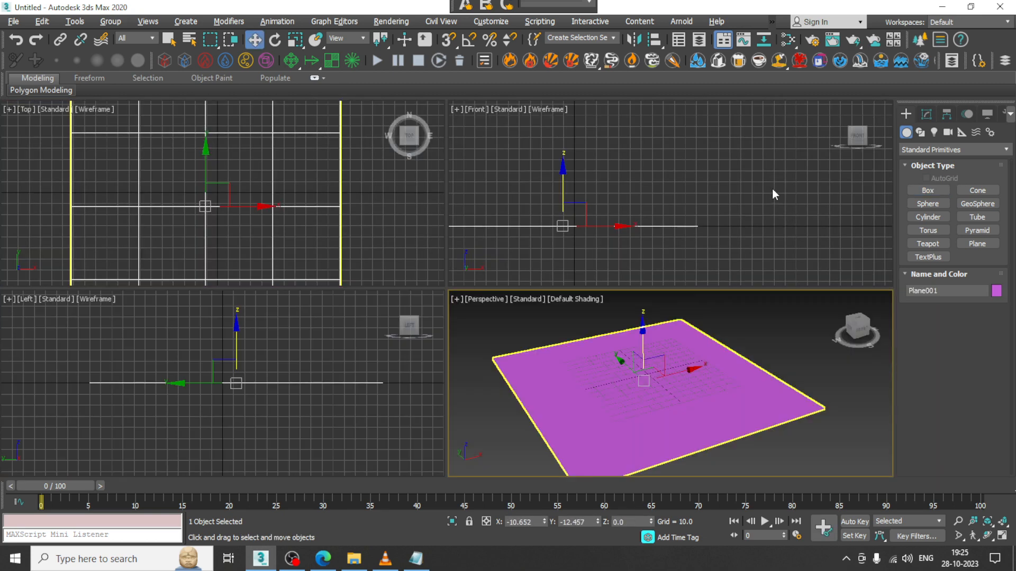
# Step: In the front view, create a long box above the plane, about 11.5 by 178.8 by 21.8, and show edged faces in perspective
pyautogui.rightClick(772, 189)
pyautogui.click(926, 190)
pyautogui.moveTo(460, 182); pyautogui.dragTo(659, 196)
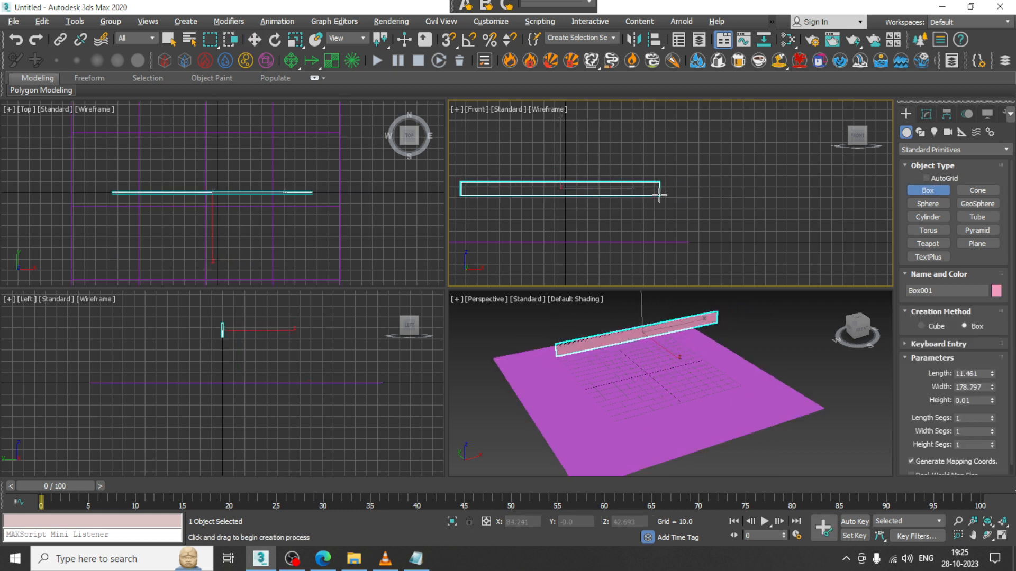
pyautogui.click(644, 172)
pyautogui.press('w')
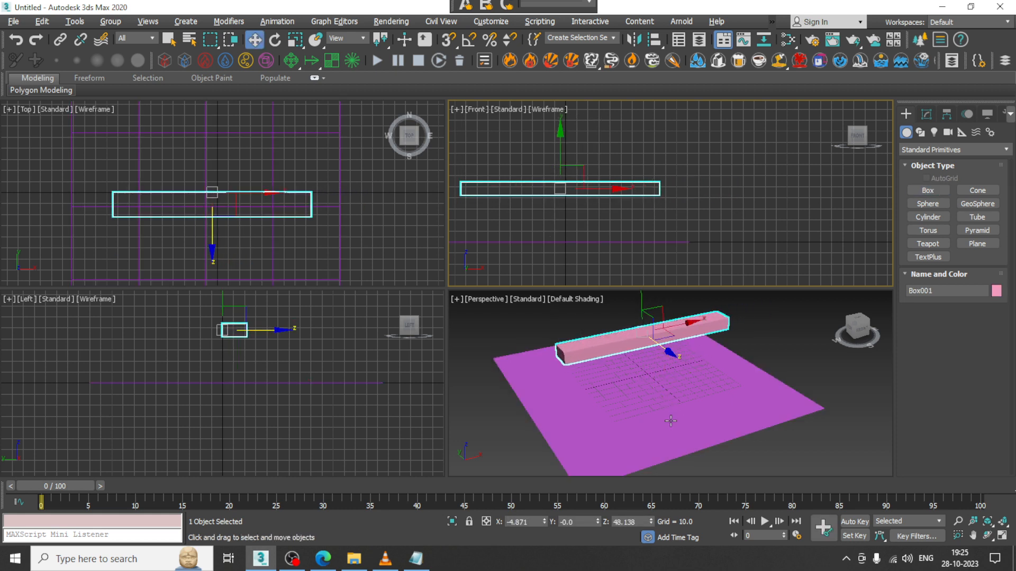
pyautogui.hotkey('alt', 'w')
pyautogui.press('F4')
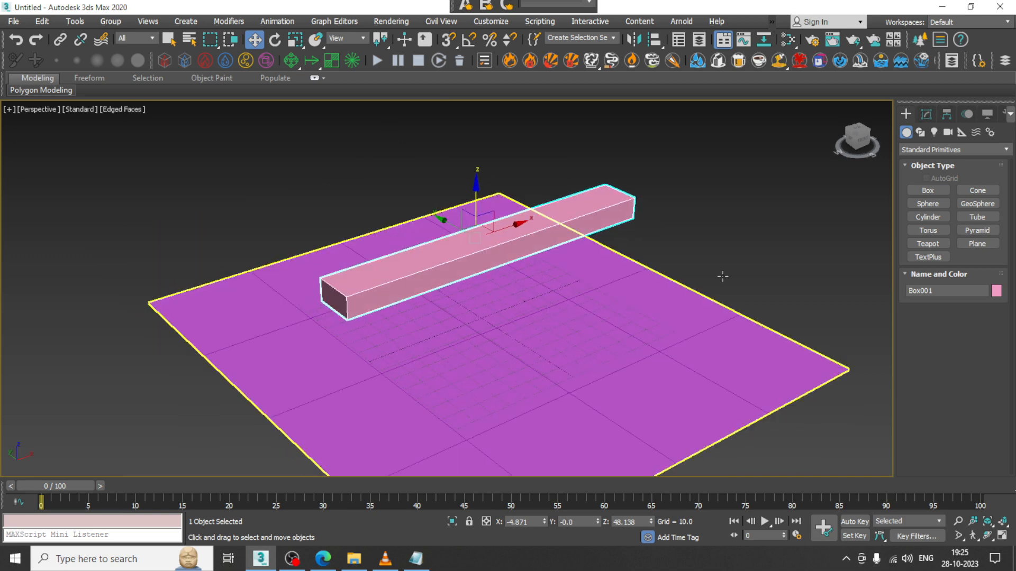
# Step: Divide the box along its width into 41 segments
pyautogui.click(927, 114)
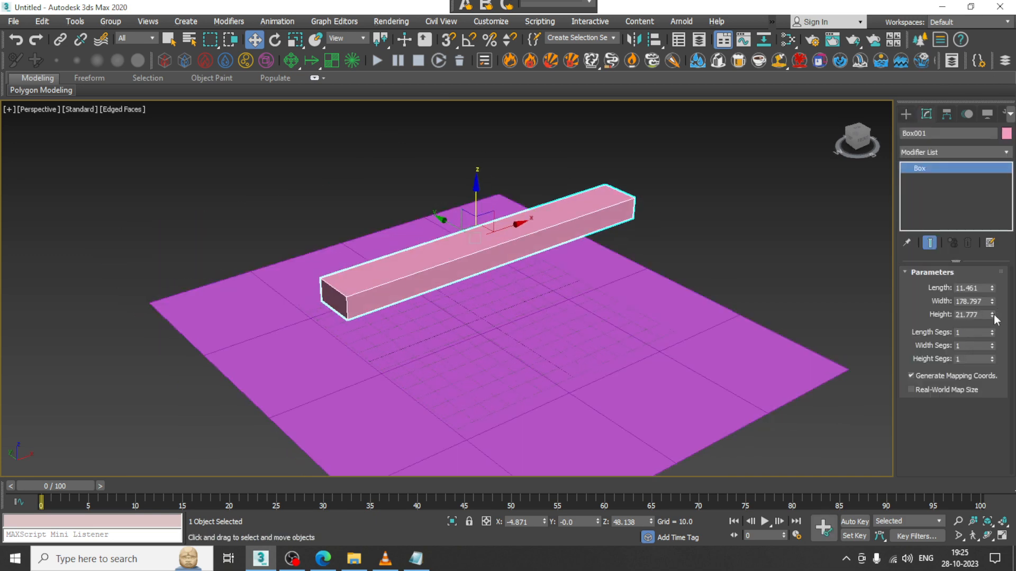
pyautogui.moveTo(992, 333); pyautogui.dragTo(997, 353)
pyautogui.moveTo(991, 345); pyautogui.dragTo(992, 320)
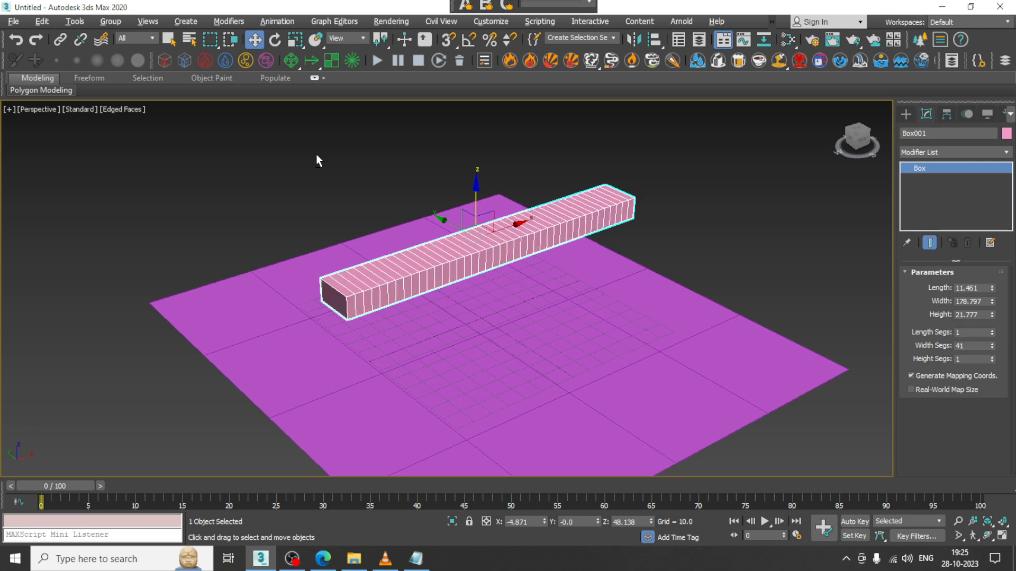
# Step: Resize the box to a width of about 214.6 and a height of about 13.1
pyautogui.keyDown('alt'); pyautogui.moveTo(316, 154); pyautogui.dragTo(662, 298, button='middle'); pyautogui.keyUp('alt')
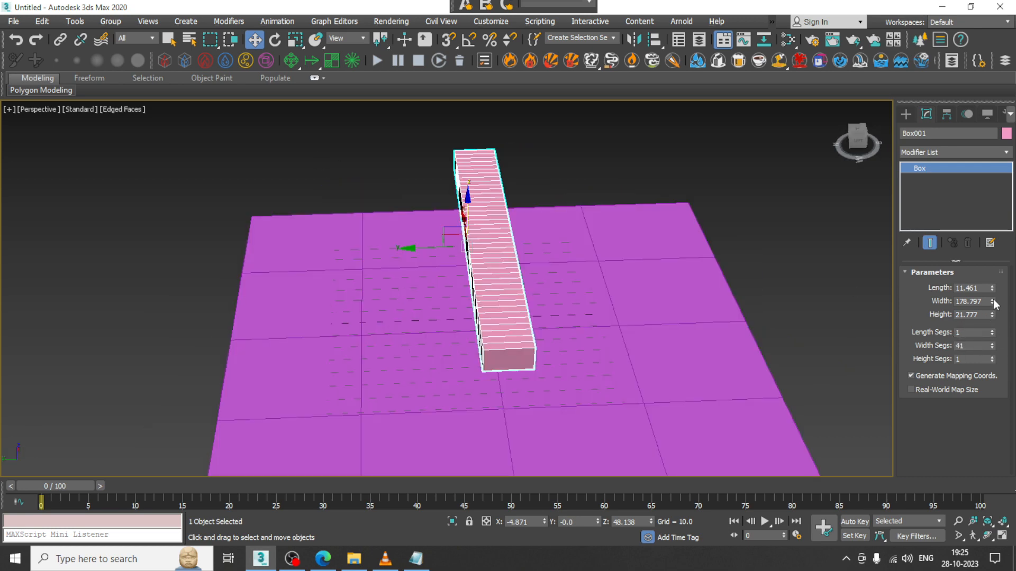
pyautogui.moveTo(992, 301); pyautogui.dragTo(997, 342)
pyautogui.keyDown('alt'); pyautogui.moveTo(454, 204); pyautogui.dragTo(413, 190, button='middle'); pyautogui.keyUp('alt')
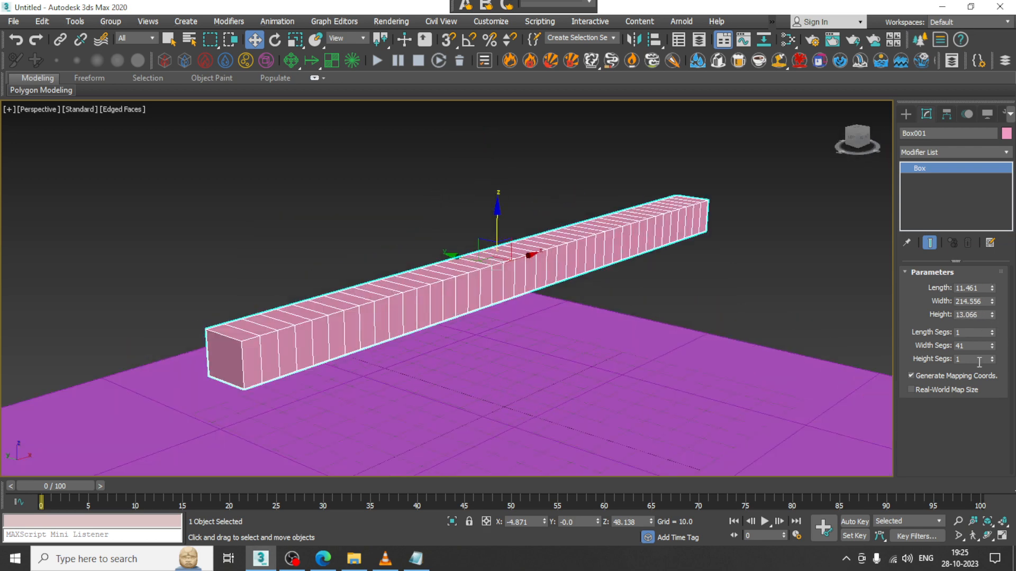
# Step: Set both the height segments and the length segments of the box to 4
pyautogui.click(992, 357)
pyautogui.click(992, 357)
pyautogui.click(993, 357)
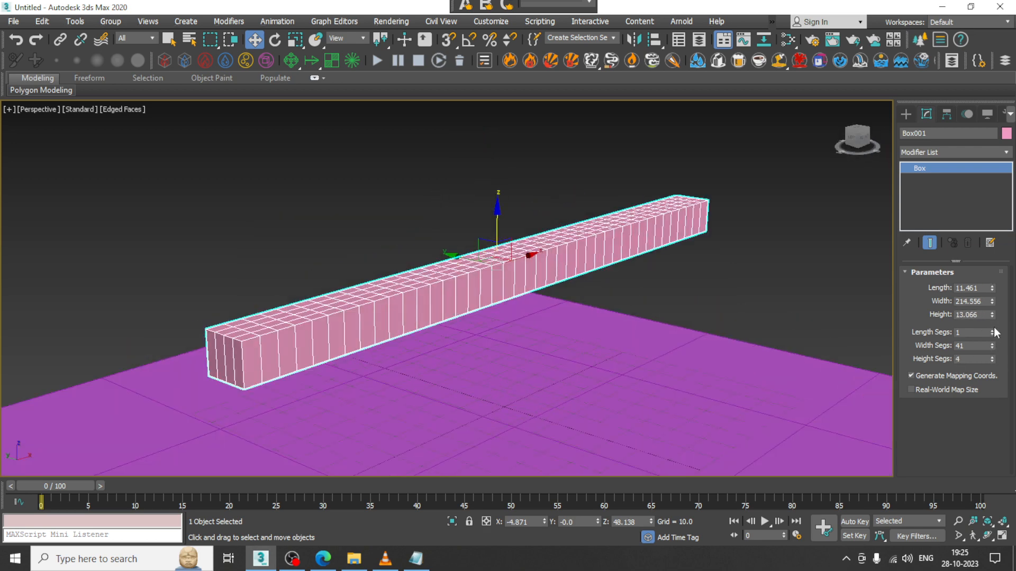
pyautogui.click(993, 331)
pyautogui.click(992, 330)
pyautogui.click(993, 331)
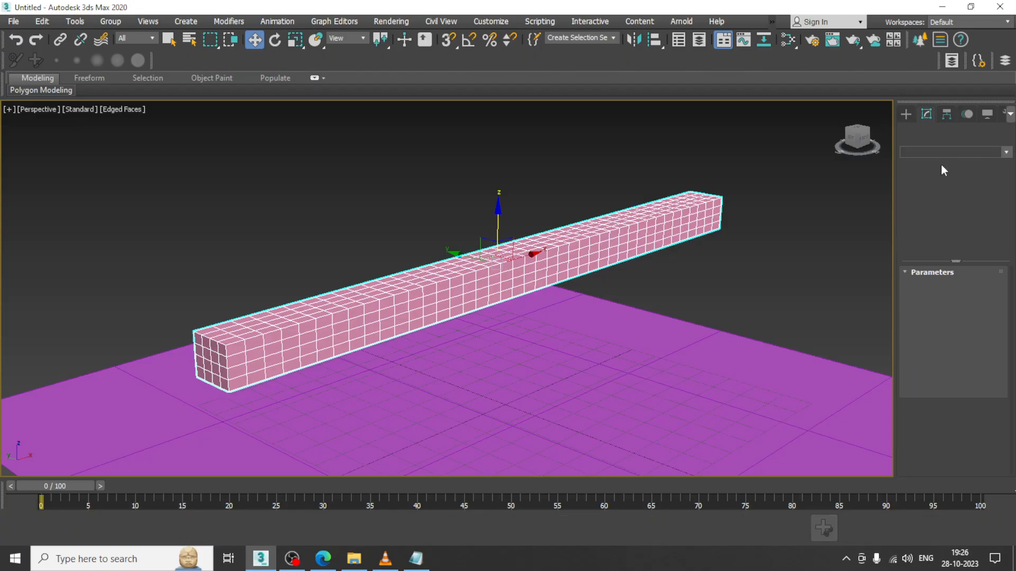
# Step: Apply a Bend modifier to the segmented box
pyautogui.click(950, 150)
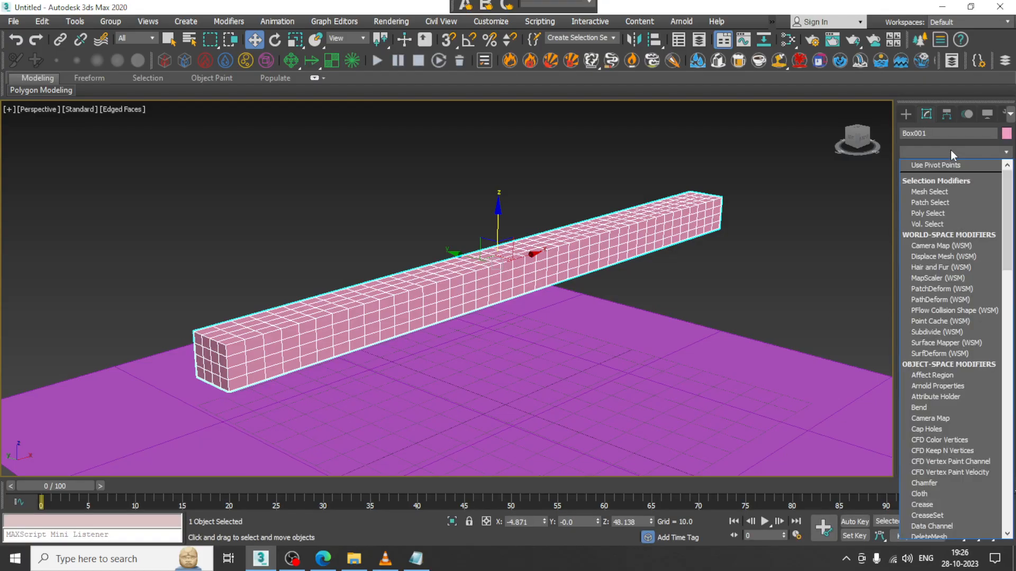
pyautogui.press('b')
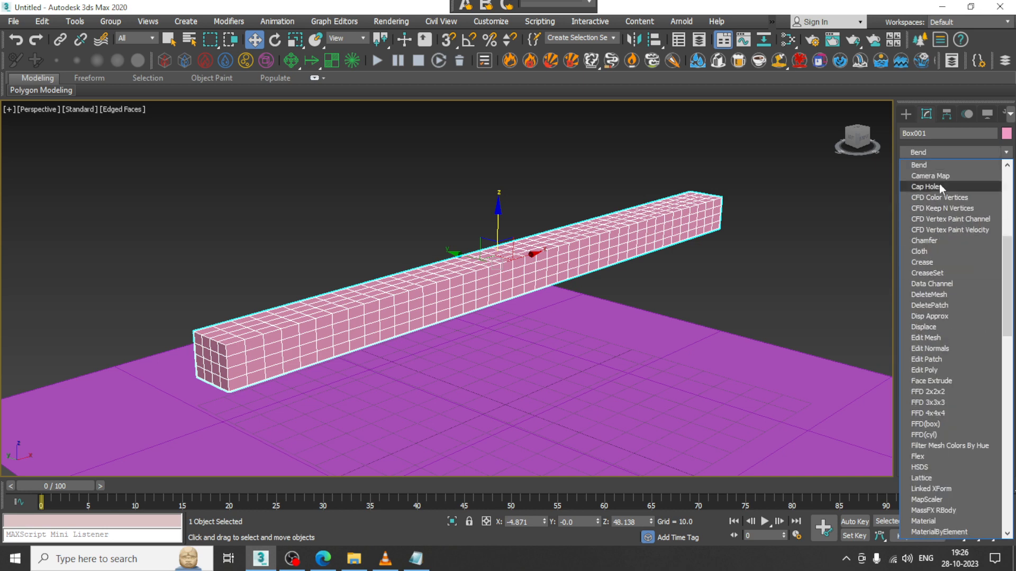
pyautogui.click(942, 167)
pyautogui.keyDown('alt'); pyautogui.moveTo(518, 324); pyautogui.dragTo(628, 338, button='middle'); pyautogui.keyUp('alt')
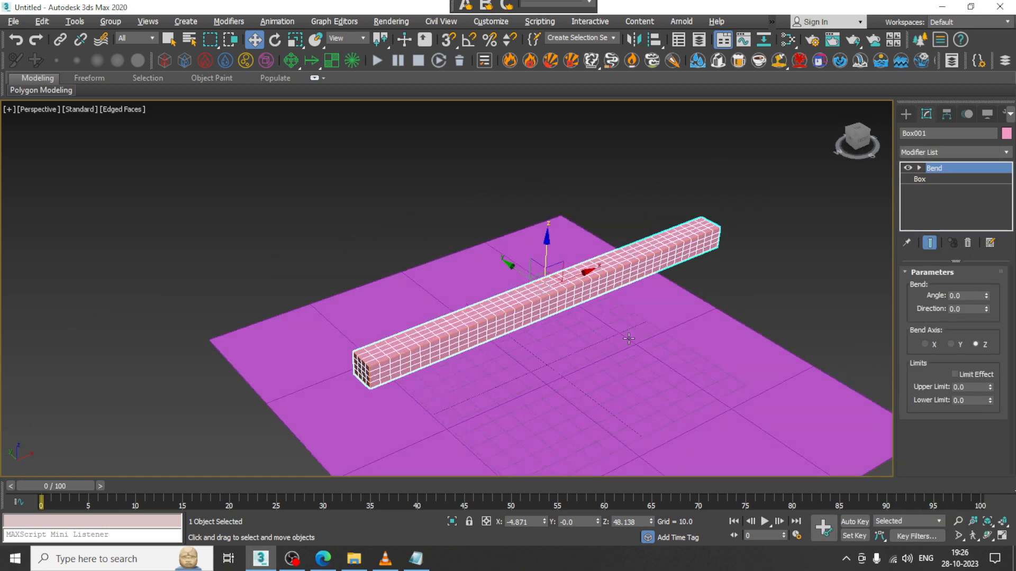
# Step: Try bending the box 120 degrees about the X axis and also about the Y axis, undoing each bend
pyautogui.click(921, 344)
pyautogui.moveTo(986, 296); pyautogui.dragTo(973, 63)
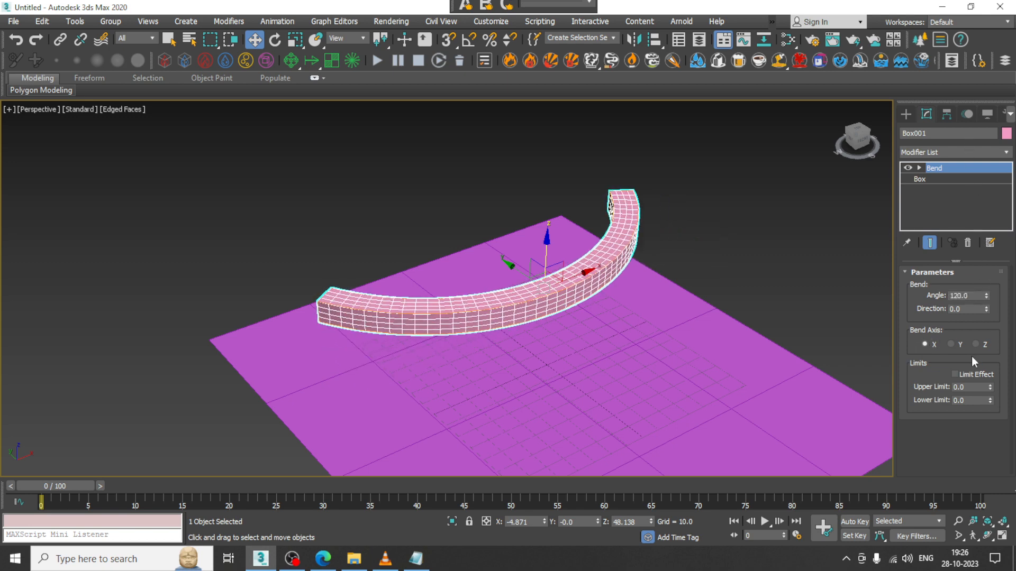
pyautogui.hotkey('ctrl', 'z')
pyautogui.moveTo(986, 297); pyautogui.dragTo(982, 198)
pyautogui.hotkey('ctrl', 'z')
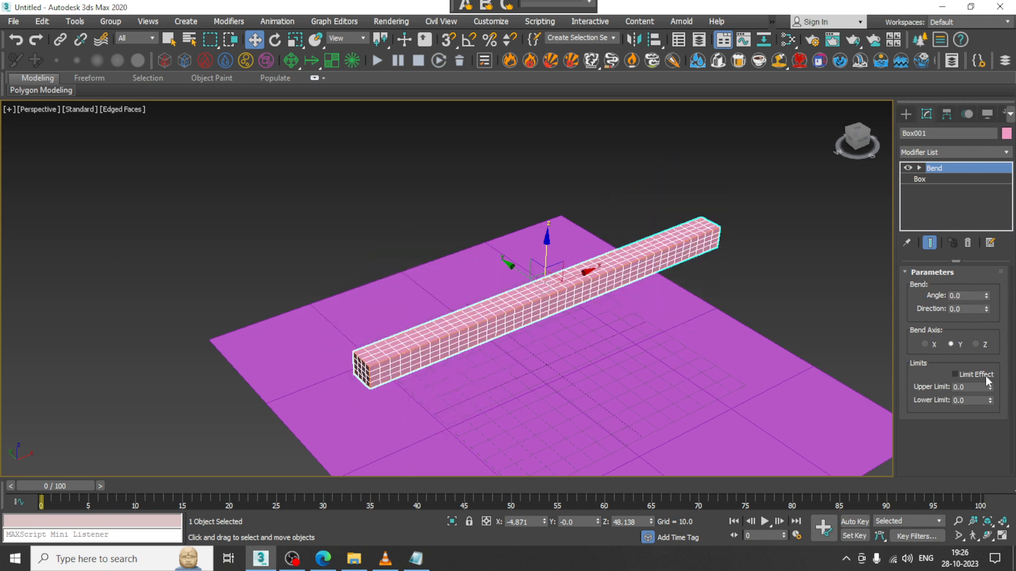
# Step: Try positive and negative bend angles on the box about the Z axis, undoing each attempt
pyautogui.click(976, 345)
pyautogui.moveTo(987, 296); pyautogui.dragTo(991, 279)
pyautogui.hotkey('ctrl', 'z')
pyautogui.moveTo(986, 296); pyautogui.dragTo(845, 558)
pyautogui.hotkey('ctrl', 'z')
# Step: Limit the Bend effect on the X axis with an upper limit of 39.1 and an angle of 88.5
pyautogui.moveTo(991, 393); pyautogui.dragTo(851, 229)
pyautogui.moveTo(987, 297); pyautogui.dragTo(966, 182)
pyautogui.keyDown('alt'); pyautogui.moveTo(587, 235); pyautogui.dragTo(600, 279, button='middle'); pyautogui.keyUp('alt')
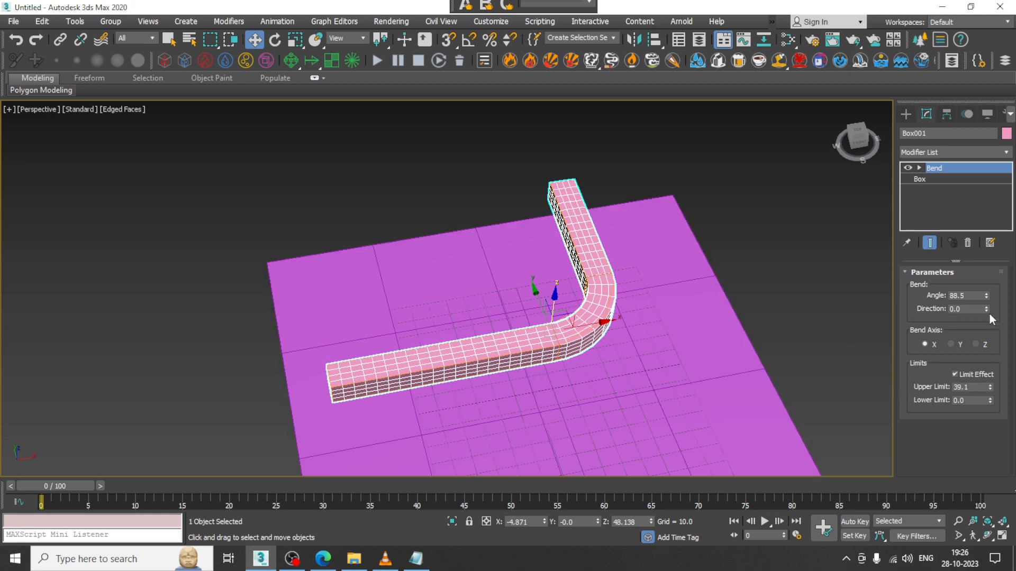
# Step: Try changing the bend's direction value and undo the change
pyautogui.moveTo(986, 309)
pyautogui.mouseDown()
pyautogui.moveTo(983, 243)
pyautogui.moveTo(996, 347)
pyautogui.moveTo(984, 272)
pyautogui.moveTo(985, 319)
pyautogui.mouseUp()
pyautogui.hotkey('ctrl', 'z')
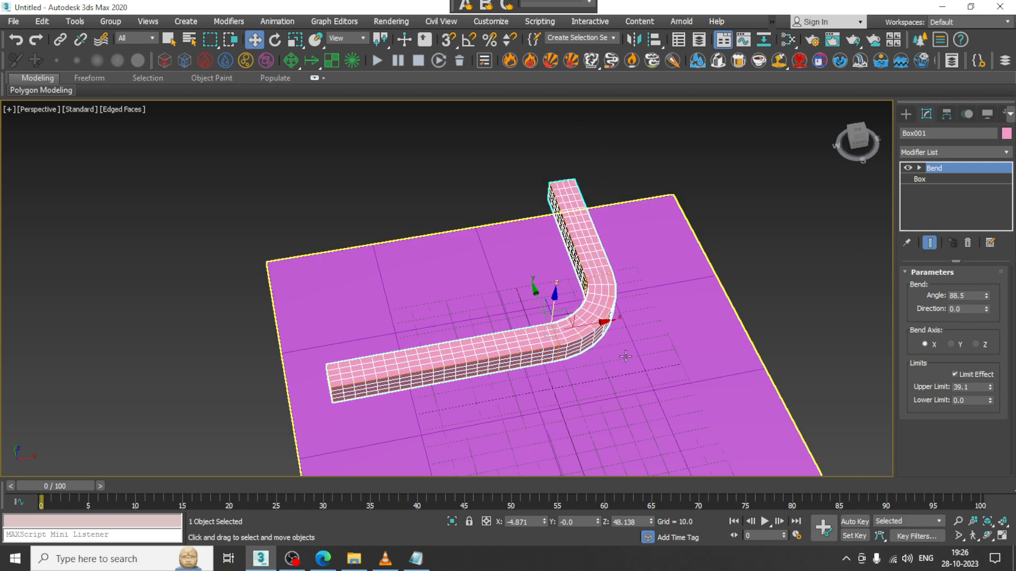
pyautogui.keyDown('alt'); pyautogui.moveTo(625, 356); pyautogui.dragTo(677, 352, button='middle'); pyautogui.keyUp('alt')
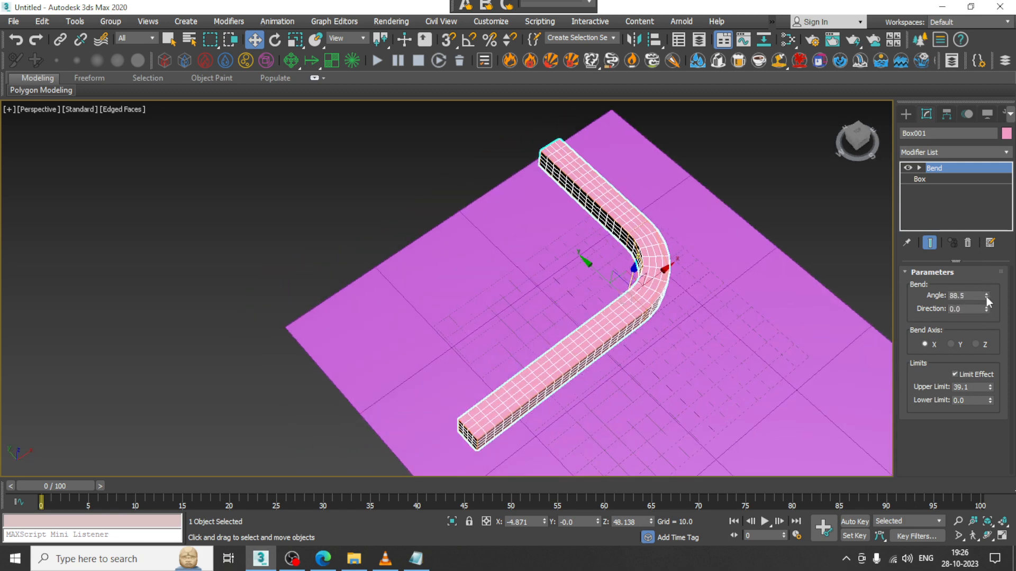
# Step: Raise the bend's upper limit to about 89.5 and set its angle to 90
pyautogui.moveTo(986, 296)
pyautogui.mouseDown()
pyautogui.moveTo(998, 333)
pyautogui.moveTo(989, 365)
pyautogui.moveTo(987, 280)
pyautogui.moveTo(994, 312)
pyautogui.mouseUp()
pyautogui.hotkey('ctrl', 'z')
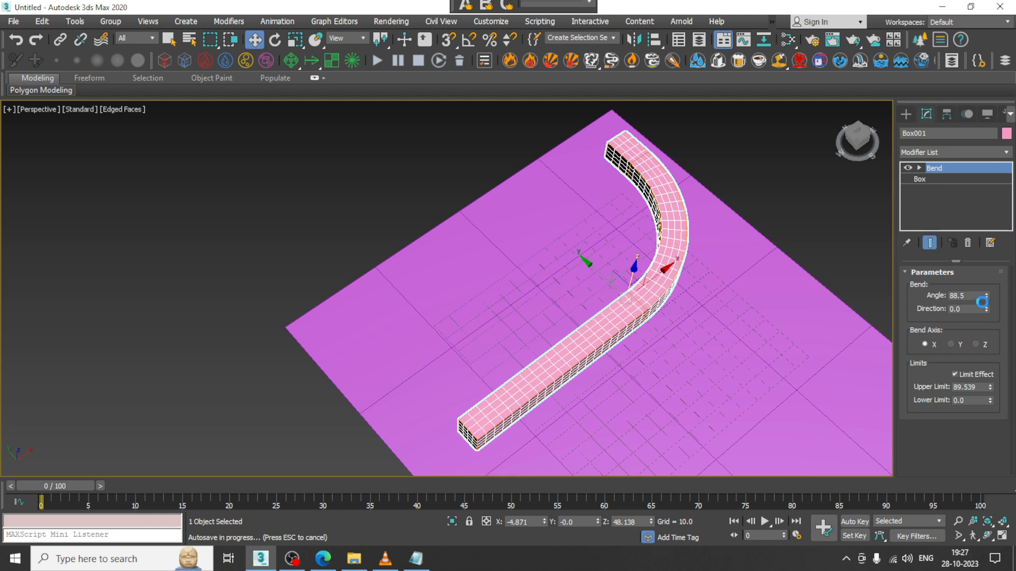
pyautogui.moveTo(978, 297); pyautogui.dragTo(912, 294)
pyautogui.write('90')
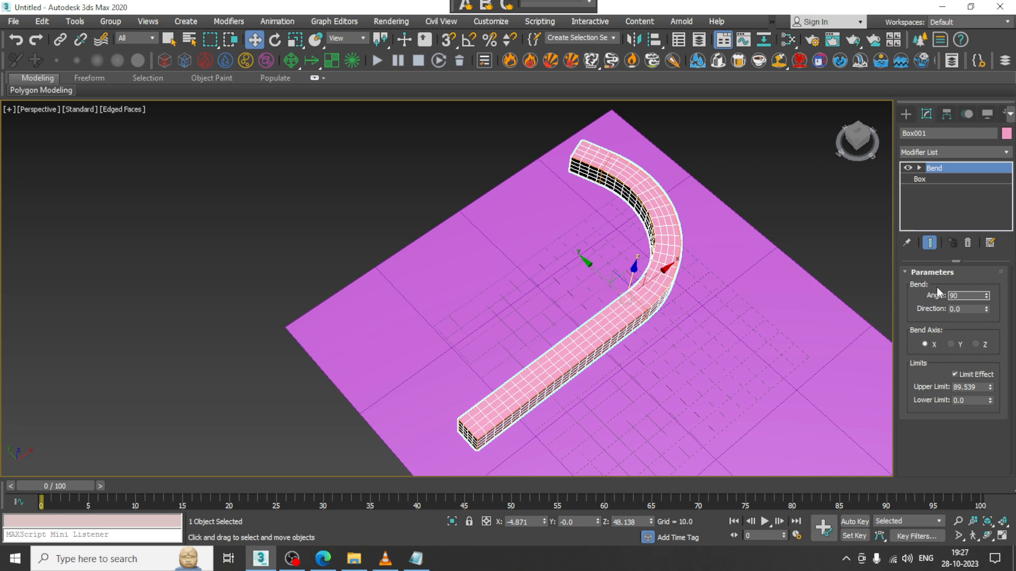
# Step: Reduce the base box to 18 width segments and reset its length and height segments to 1
pyautogui.click(924, 179)
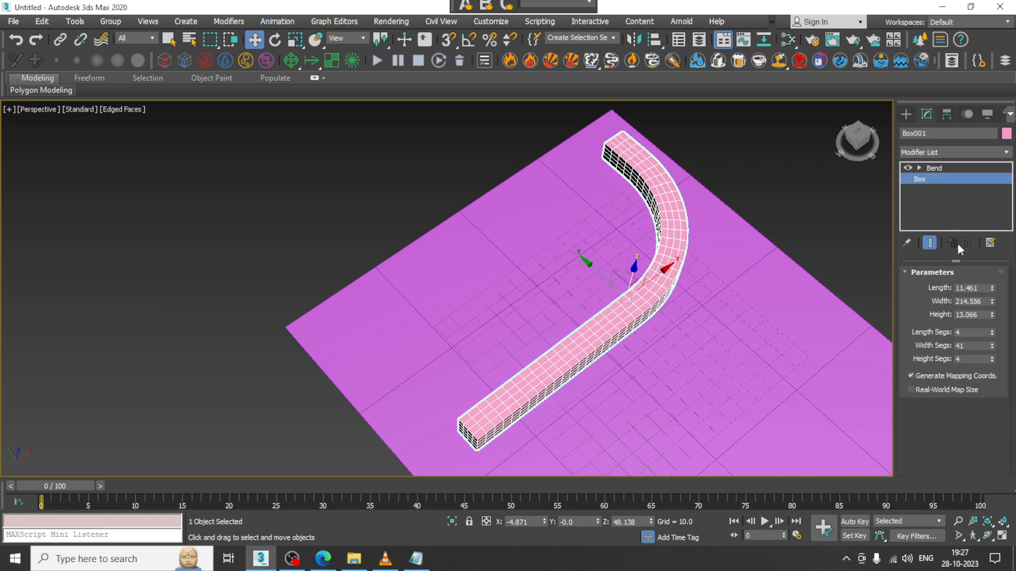
pyautogui.moveTo(992, 345); pyautogui.dragTo(1000, 366)
pyautogui.rightClick(992, 360)
pyautogui.rightClick(992, 334)
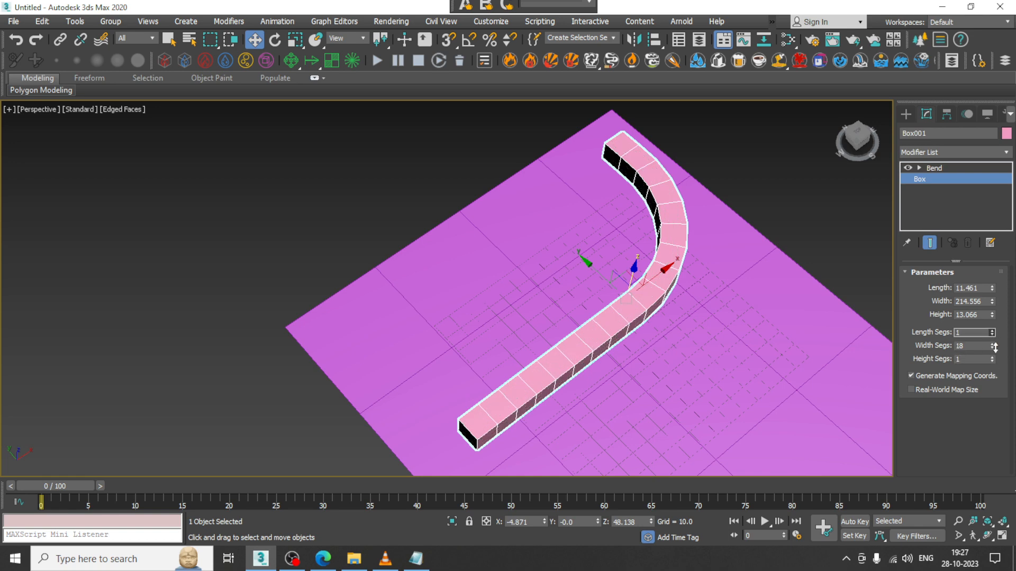
# Step: Move the bent box along the X axis to about X 77.5
pyautogui.keyDown('alt'); pyautogui.moveTo(683, 317); pyautogui.dragTo(761, 299, button='middle'); pyautogui.keyUp('alt')
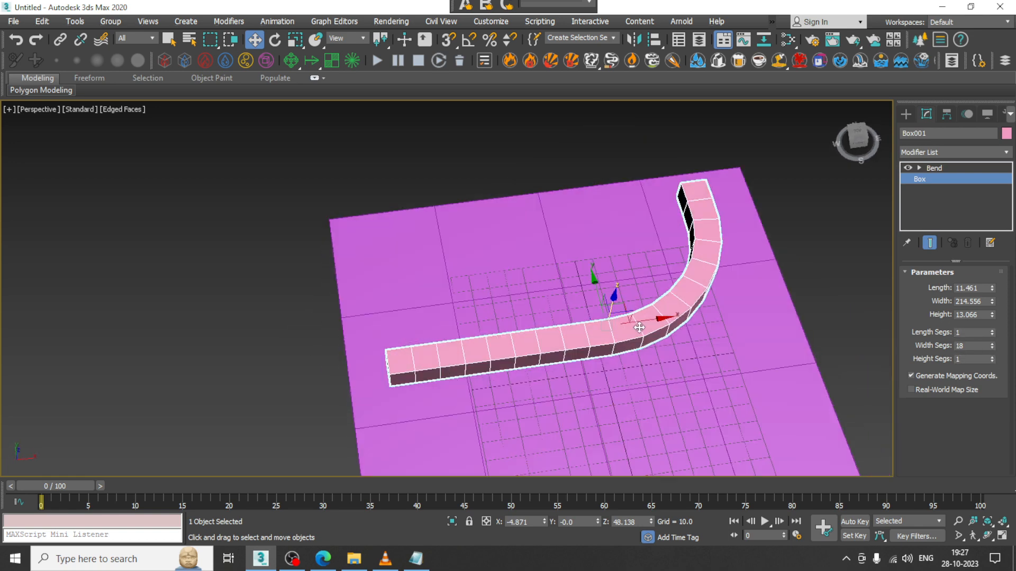
pyautogui.moveTo(760, 298); pyautogui.dragTo(801, 292)
pyautogui.keyDown('alt'); pyautogui.moveTo(801, 292); pyautogui.dragTo(815, 310, button='middle'); pyautogui.keyUp('alt')
pyautogui.moveTo(815, 309); pyautogui.dragTo(715, 305, button='middle')
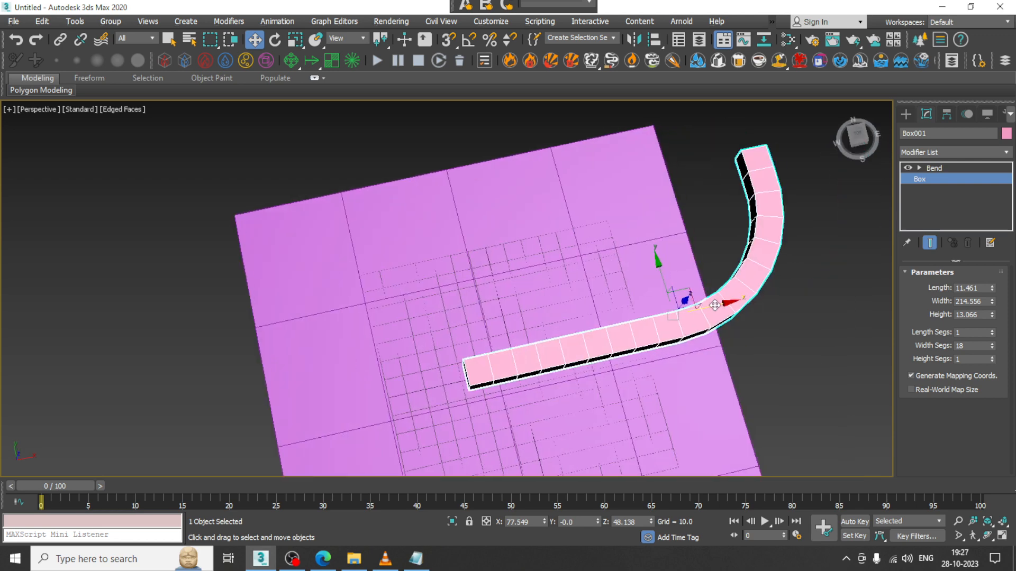
# Step: Mirror the bent bar as a copy on the X axis and move the copy along X to form the opposite half
pyautogui.click(633, 40)
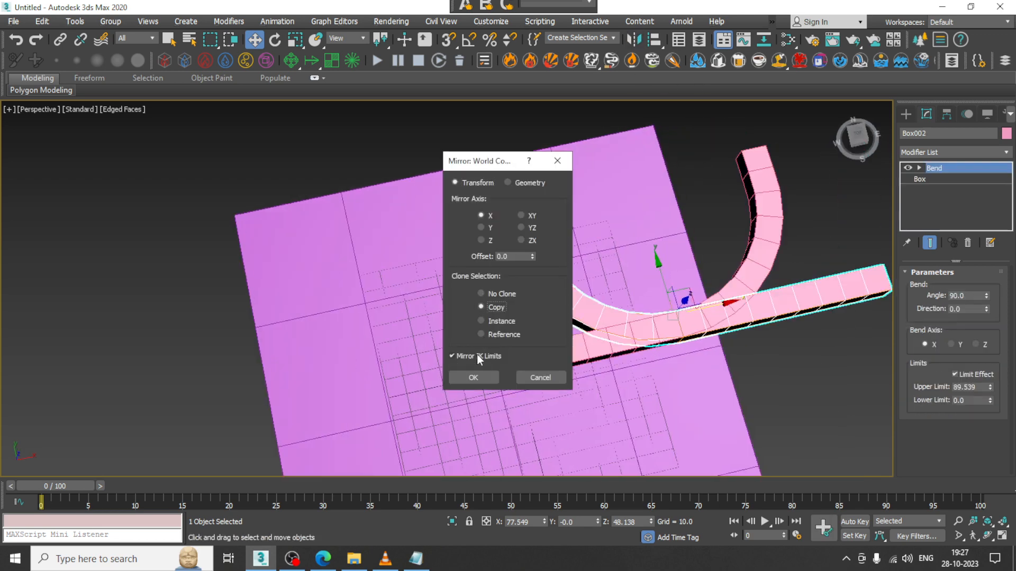
pyautogui.click(473, 377)
pyautogui.moveTo(712, 304); pyautogui.dragTo(360, 299)
pyautogui.keyDown('alt'); pyautogui.moveTo(528, 285); pyautogui.dragTo(564, 256, button='middle'); pyautogui.keyUp('alt')
# Step: Convert both bent bars together to Editable Poly and clear the selection
pyautogui.keyDown('ctrl'); pyautogui.click(581, 270); pyautogui.keyUp('ctrl')
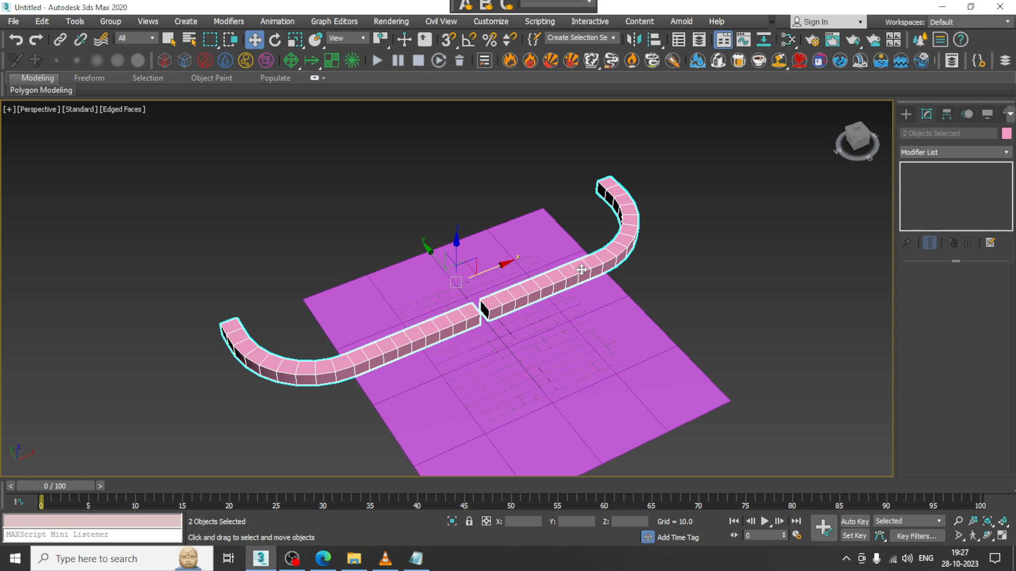
pyautogui.rightClick(582, 269)
pyautogui.moveTo(669, 406)
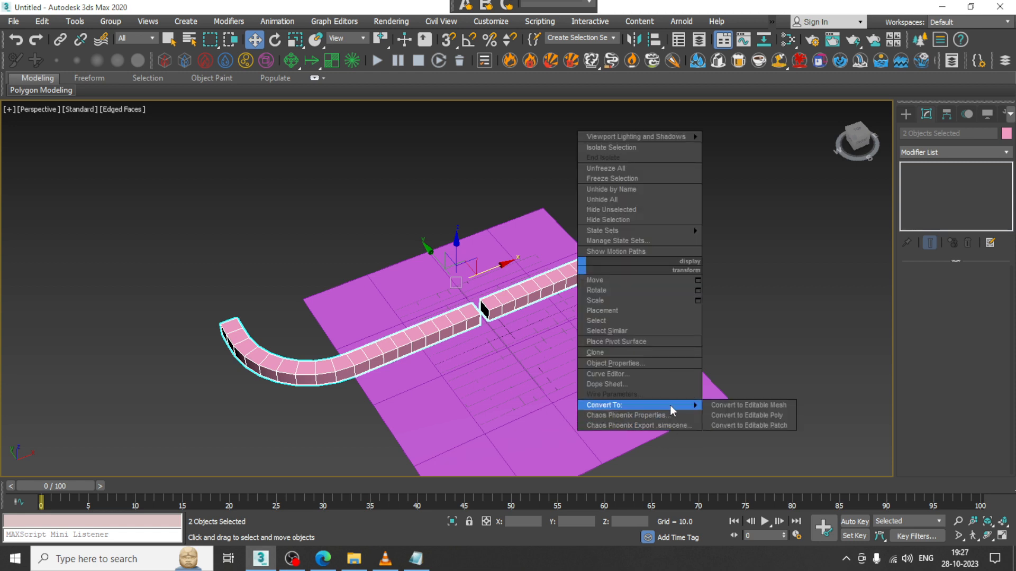
pyautogui.click(777, 416)
pyautogui.click(799, 284)
# Step: Attach the mirrored half to the original bent bar as one editable poly object
pyautogui.click(582, 261)
pyautogui.click(582, 261)
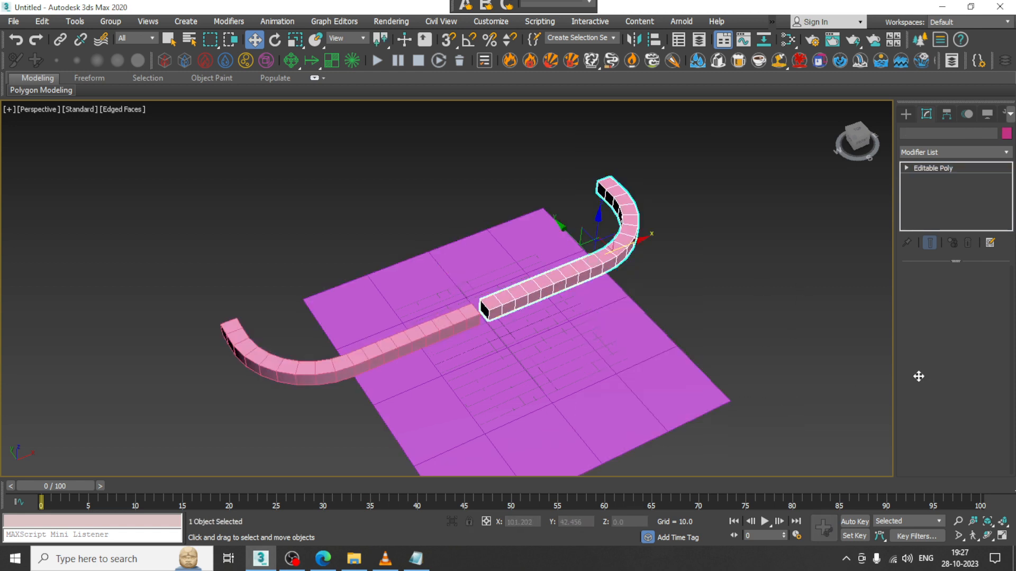
pyautogui.scroll(-5, 913, 400)
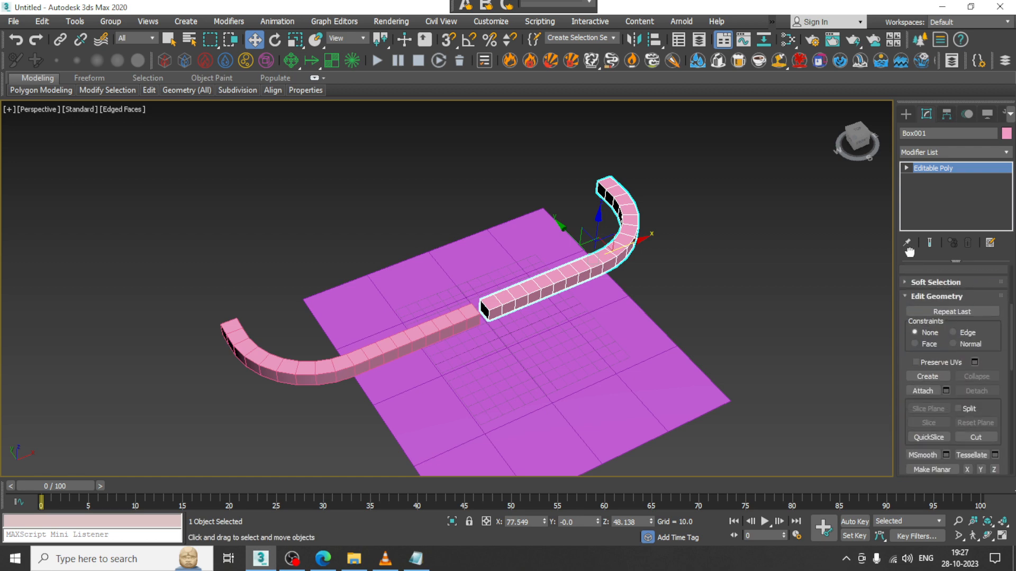
pyautogui.click(923, 362)
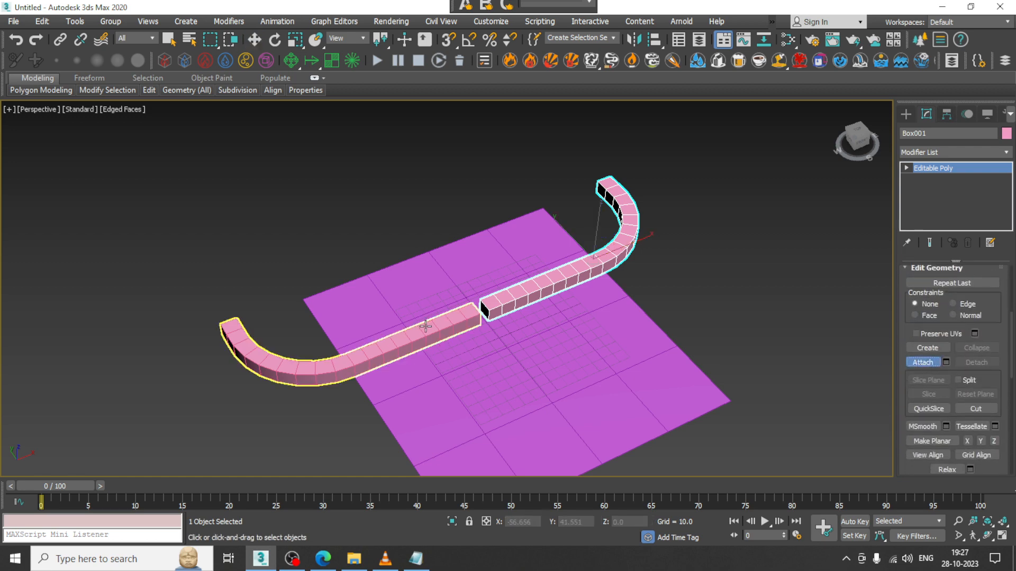
# Step: Bridge the two facing end polygons across the gap between the halves and leave polygon editing
pyautogui.scroll(8, 423, 325)
pyautogui.press('r')
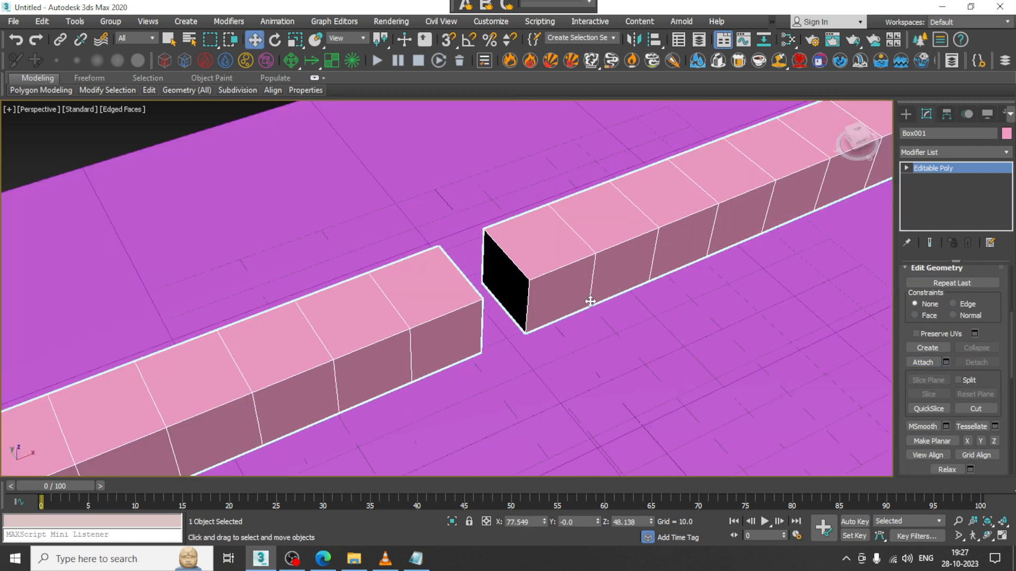
pyautogui.press('4')
pyautogui.click(513, 284)
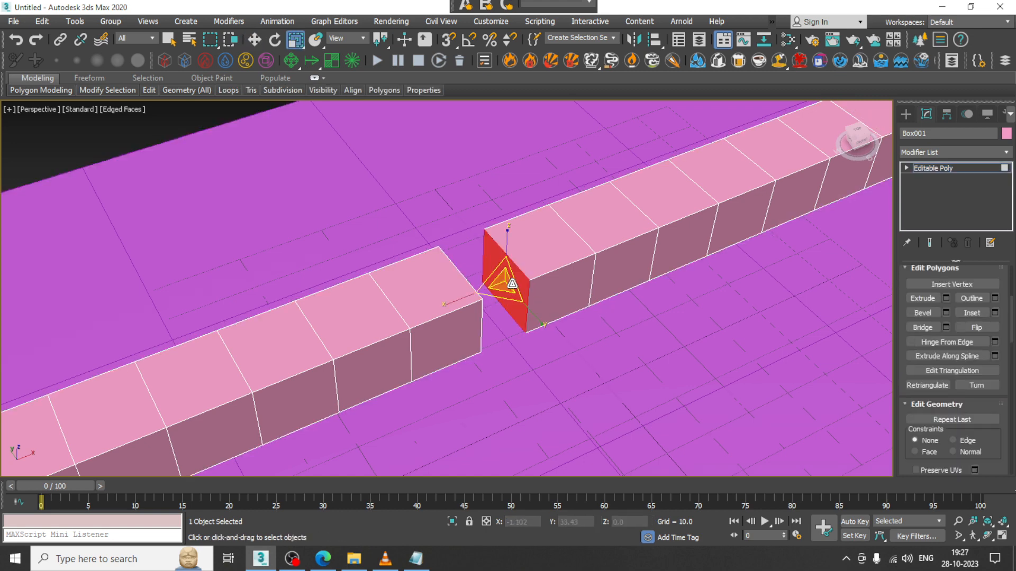
pyautogui.keyDown('alt'); pyautogui.moveTo(610, 305); pyautogui.dragTo(532, 307, button='middle'); pyautogui.keyUp('alt')
pyautogui.press('w')
pyautogui.keyDown('ctrl'); pyautogui.click(432, 258); pyautogui.keyUp('ctrl')
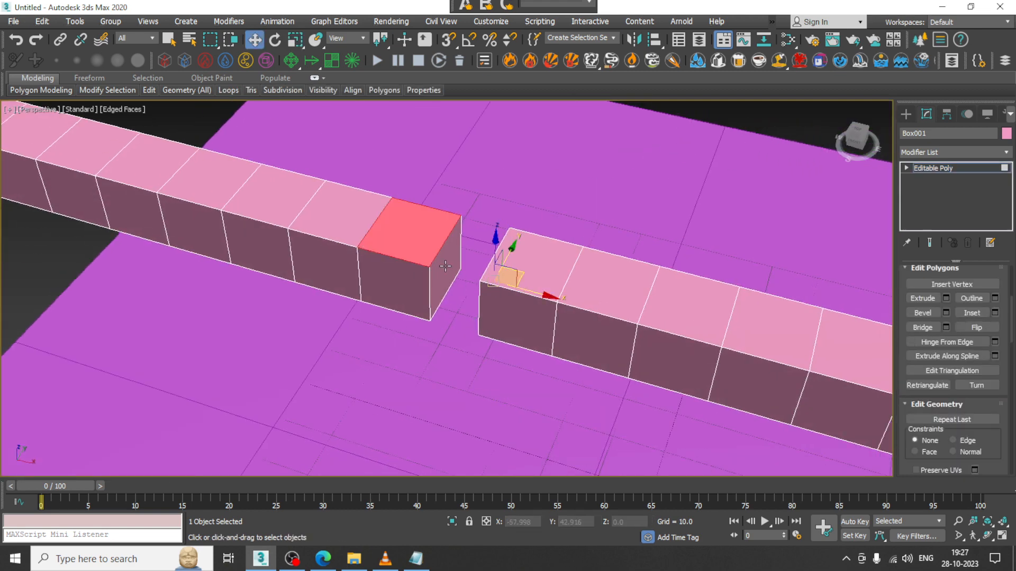
pyautogui.hotkey('ctrl', 'z')
pyautogui.keyDown('ctrl'); pyautogui.click(446, 267); pyautogui.keyUp('ctrl')
pyautogui.click(936, 328)
pyautogui.scroll(-5, 539, 246)
pyautogui.keyDown('alt'); pyautogui.moveTo(540, 246); pyautogui.dragTo(584, 239, button='middle'); pyautogui.keyUp('alt')
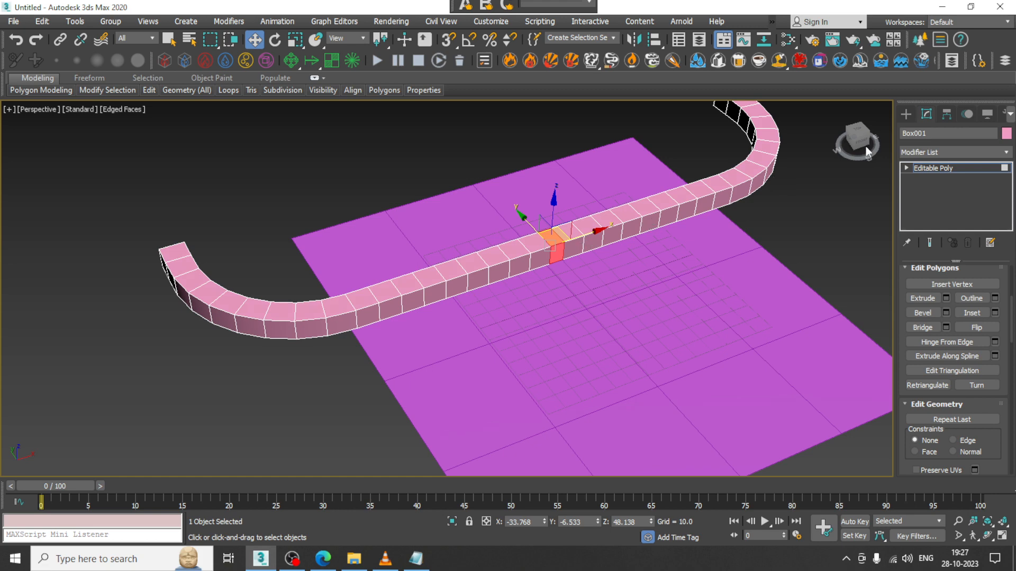
pyautogui.click(946, 168)
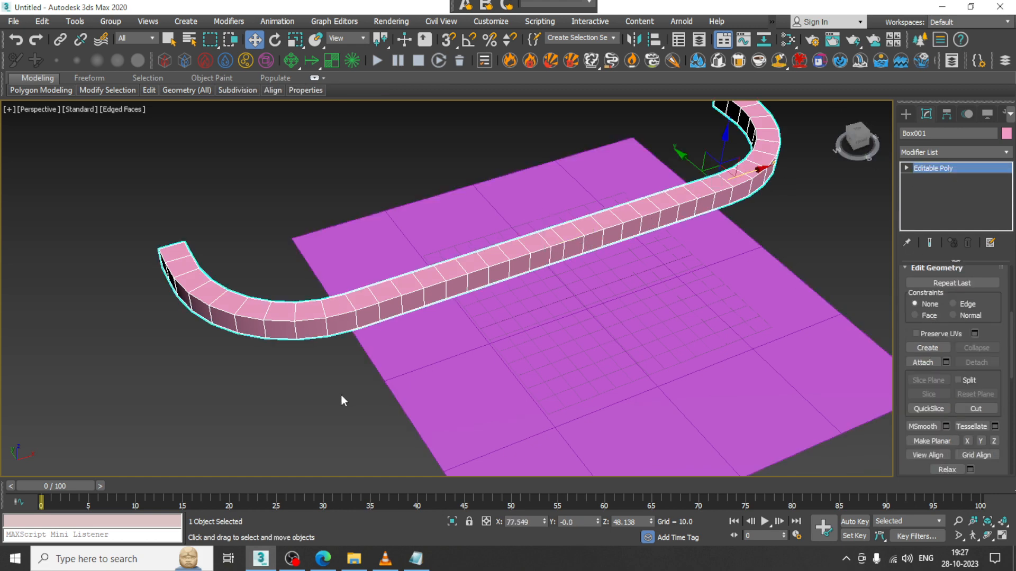
# Step: Chamfer the bar's lengthwise edge loops with an amount of 1.472 and 3 segments
pyautogui.press('2')
pyautogui.doubleClick(370, 323)
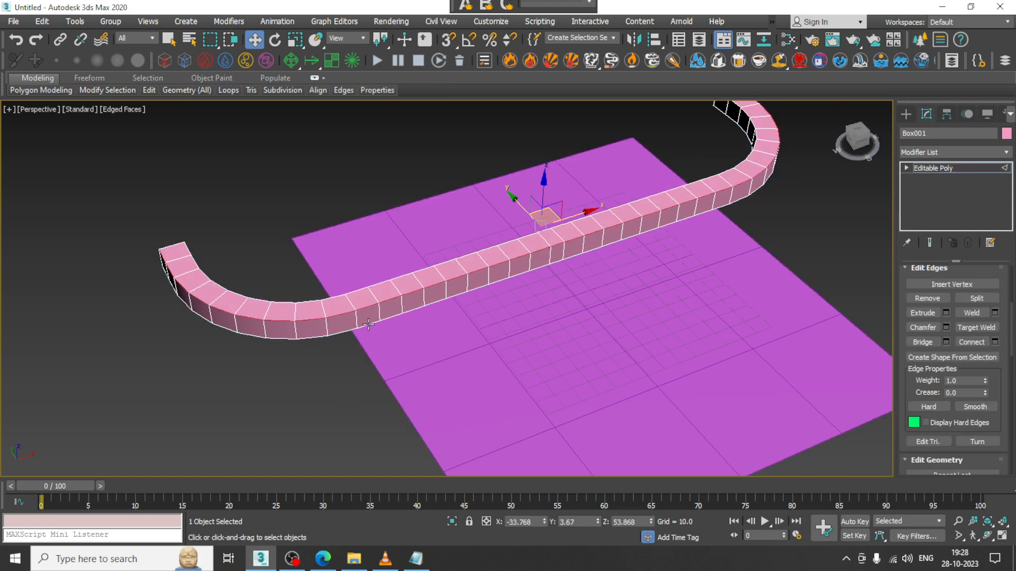
pyautogui.keyDown('ctrl'); pyautogui.doubleClick(369, 325); pyautogui.keyUp('ctrl')
pyautogui.keyDown('ctrl'); pyautogui.doubleClick(359, 290); pyautogui.keyUp('ctrl')
pyautogui.keyDown('alt'); pyautogui.moveTo(428, 314); pyautogui.dragTo(564, 264, button='middle'); pyautogui.keyUp('alt')
pyautogui.keyDown('alt'); pyautogui.moveTo(741, 339); pyautogui.dragTo(665, 350, button='middle'); pyautogui.keyUp('alt')
pyautogui.click(948, 329)
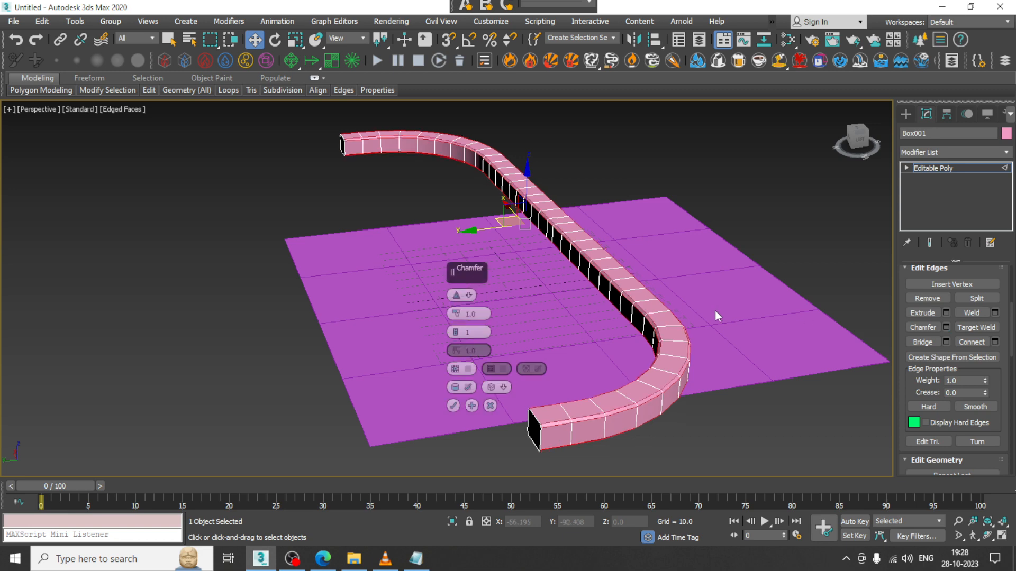
pyautogui.keyDown('alt'); pyautogui.moveTo(715, 310); pyautogui.dragTo(474, 271, button='middle'); pyautogui.keyUp('alt')
pyautogui.scroll(3, 474, 271)
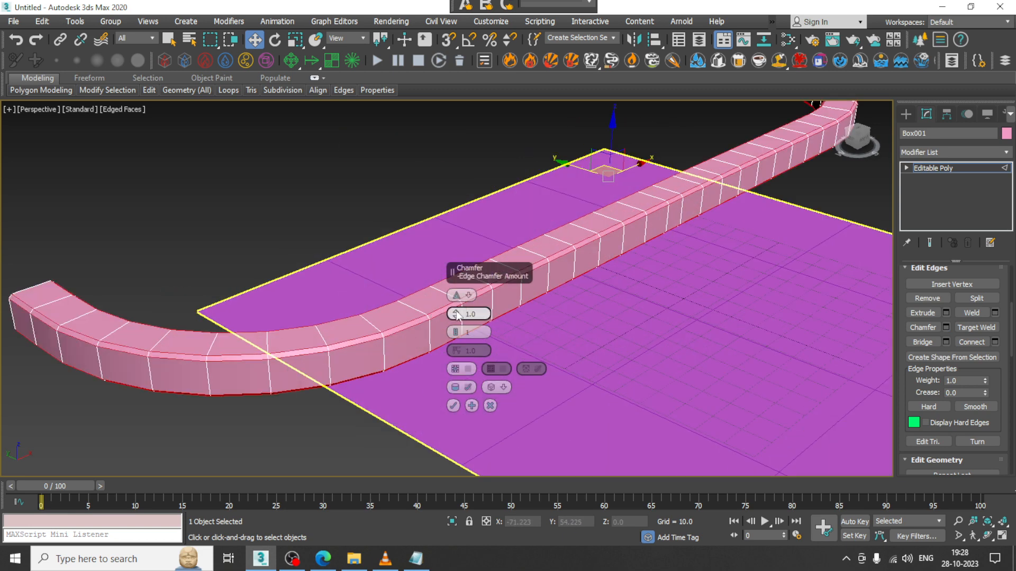
pyautogui.moveTo(455, 313); pyautogui.dragTo(458, 334)
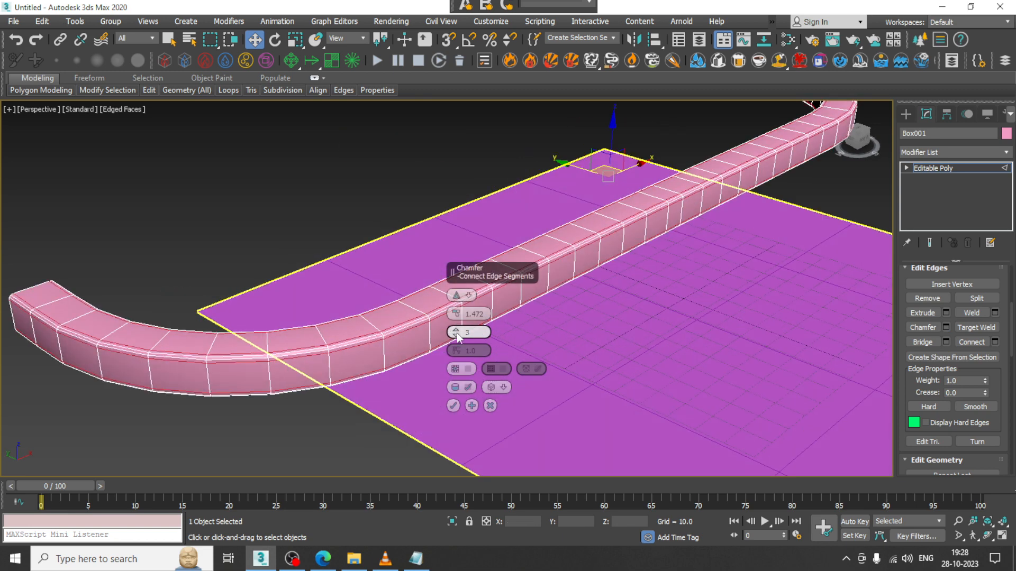
pyautogui.click(453, 405)
# Step: Leave edge editing, scale the bar down uniformly to roughly half its size and clear the selection
pyautogui.scroll(-5, 680, 300)
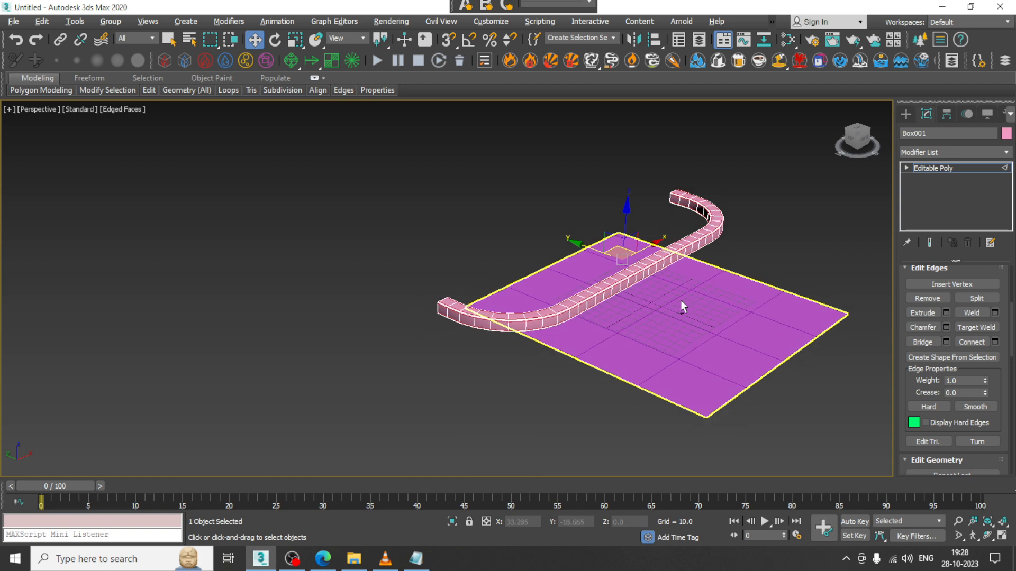
pyautogui.click(963, 168)
pyautogui.scroll(-3, 589, 283)
pyautogui.press('r')
pyautogui.moveTo(674, 251); pyautogui.dragTo(700, 329)
pyautogui.scroll(6, 691, 280)
pyautogui.press('w')
pyautogui.keyDown('alt'); pyautogui.moveTo(693, 227); pyautogui.dragTo(701, 209, button='middle'); pyautogui.keyUp('alt')
pyautogui.click(700, 208)
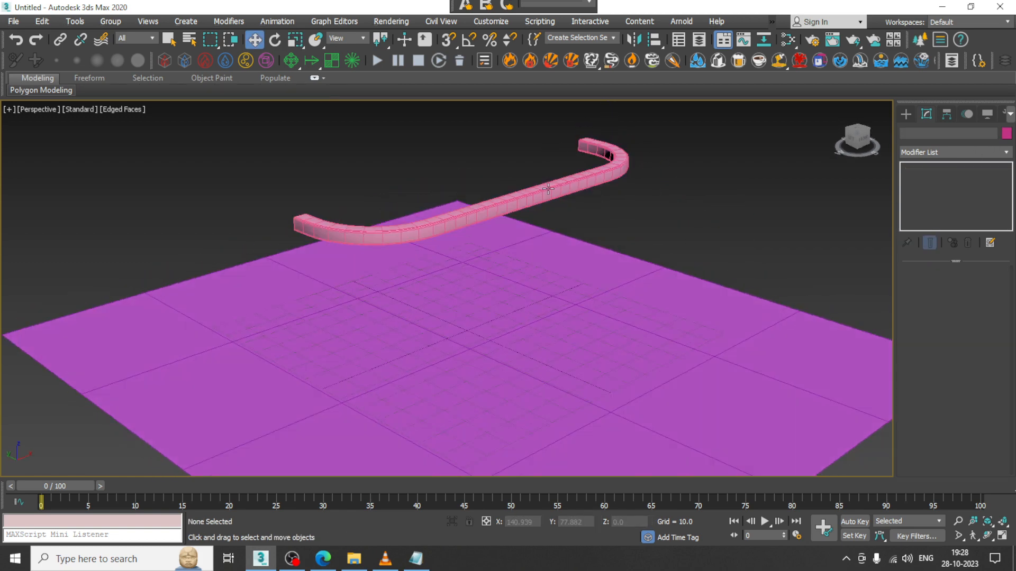
# Step: Move the finished bar along the Y axis to about Y 109.8
pyautogui.click(549, 191)
pyautogui.keyDown('alt'); pyautogui.moveTo(550, 193); pyautogui.dragTo(579, 159, button='middle'); pyautogui.keyUp('alt')
pyautogui.scroll(-3, 526, 153)
pyautogui.keyDown('alt'); pyautogui.moveTo(579, 160); pyautogui.dragTo(454, 152, button='middle'); pyautogui.keyUp('alt')
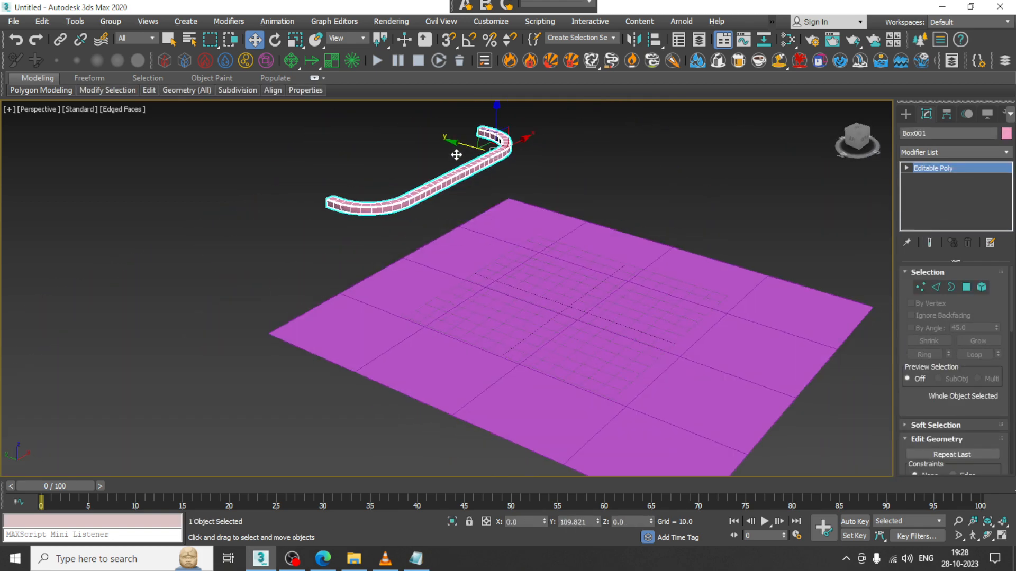
# Step: Switch to Notepad to check the list of modifiers and return to 3ds Max
pyautogui.click(416, 558)
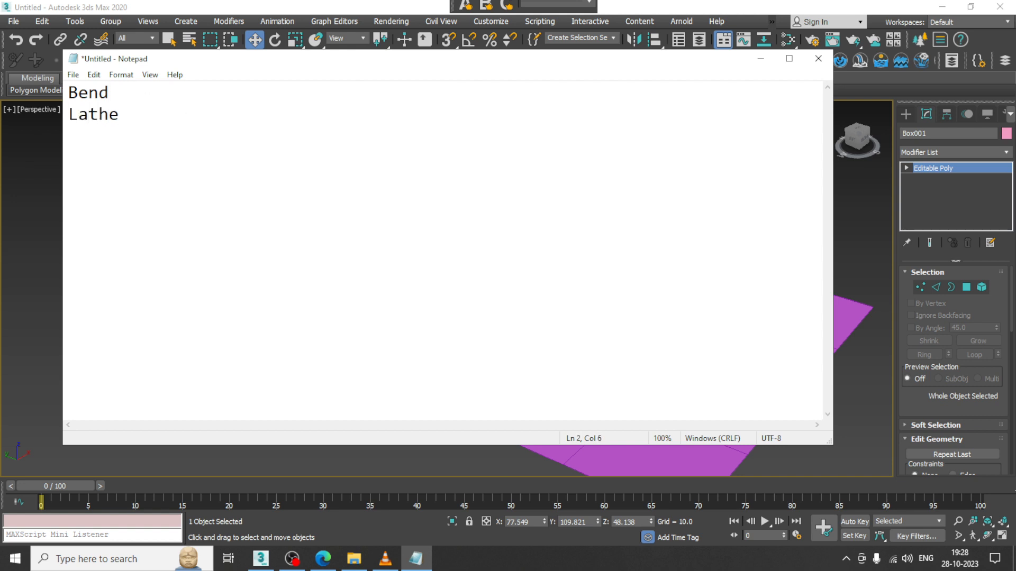
pyautogui.click(760, 58)
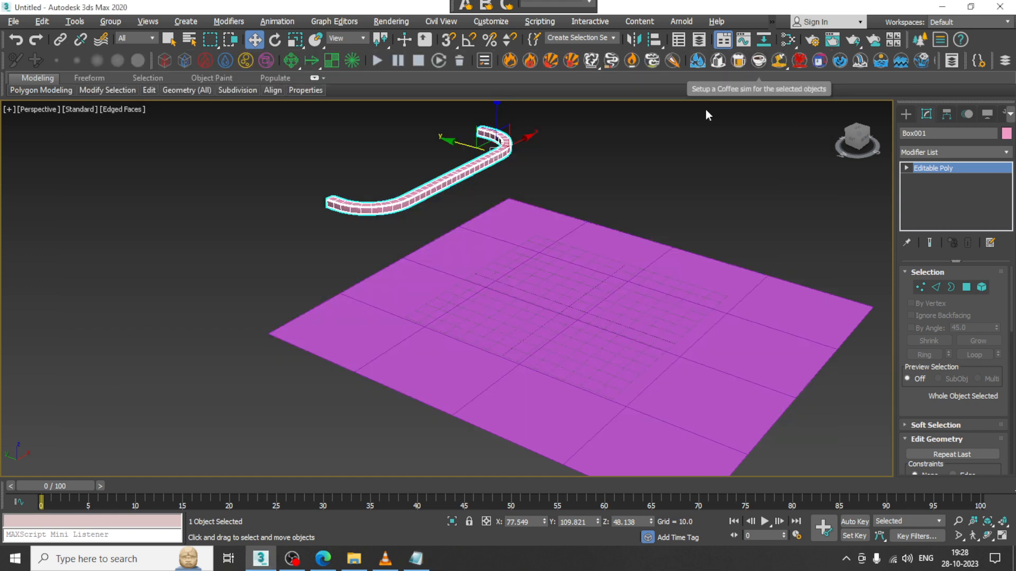
# Step: Draw an open, curved three-point line spline about 140 units tall in the maximized Front view as a vase-like profile
pyautogui.hotkey('alt', 'w')
pyautogui.hotkey('alt', 'w')
pyautogui.moveTo(630, 251); pyautogui.dragTo(642, 320, button='middle')
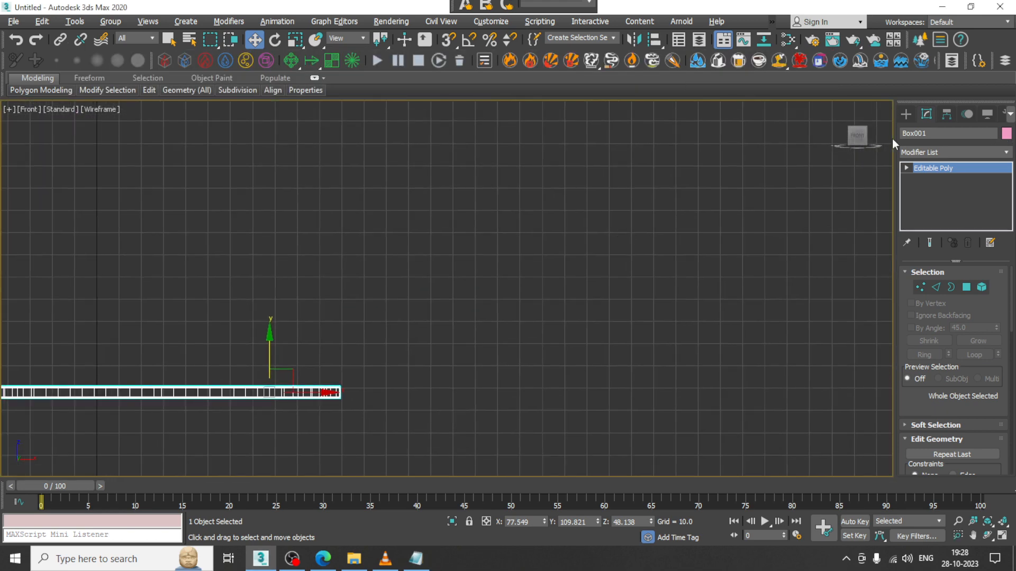
pyautogui.click(906, 115)
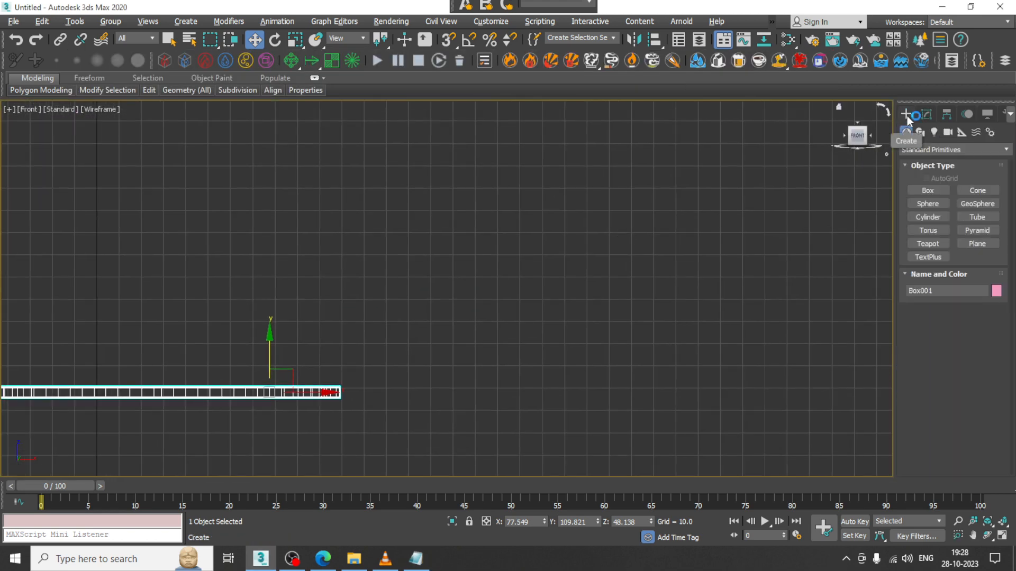
pyautogui.click(920, 133)
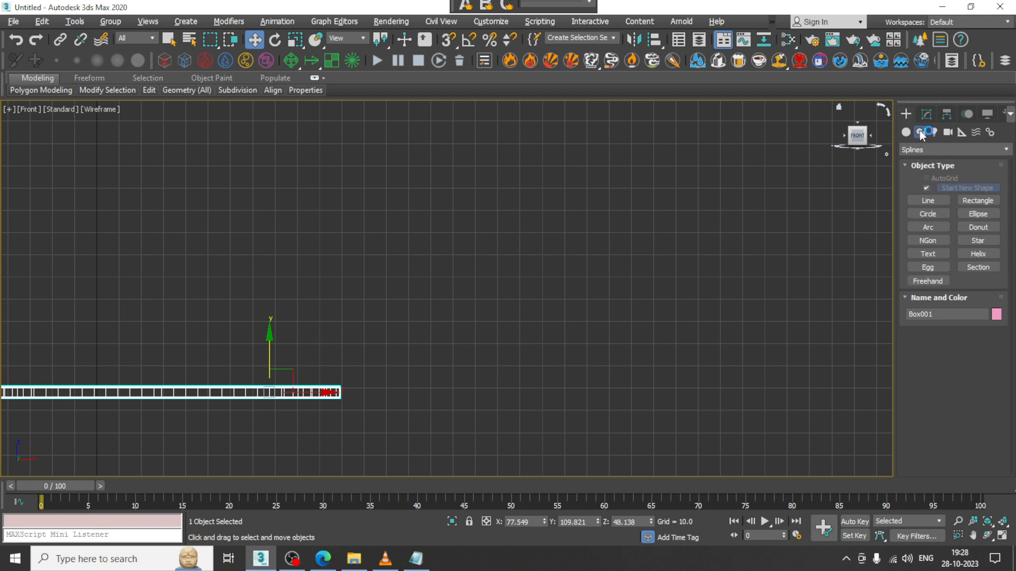
pyautogui.click(928, 202)
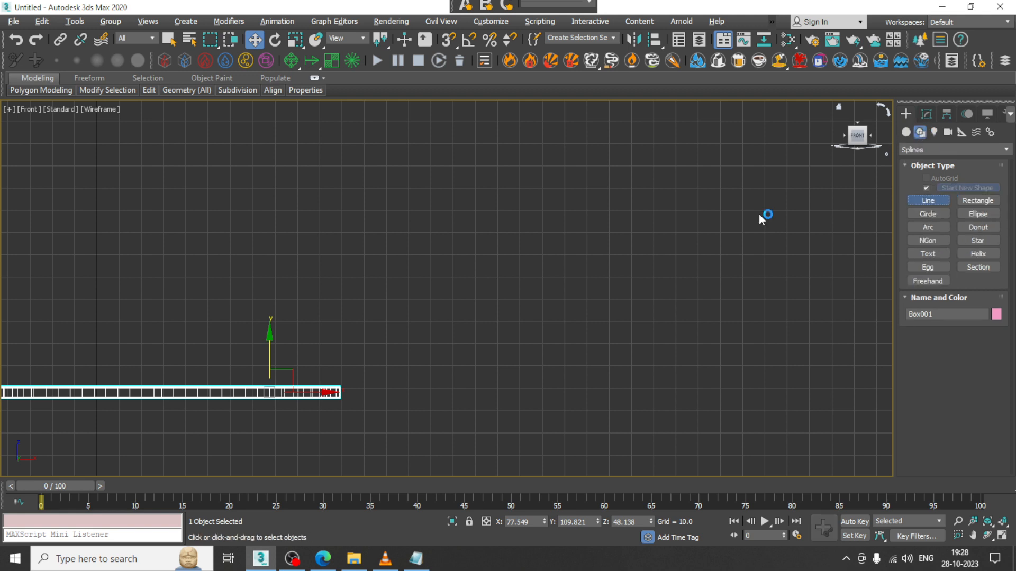
pyautogui.moveTo(526, 209); pyautogui.dragTo(536, 269, button='middle')
pyautogui.click(461, 121)
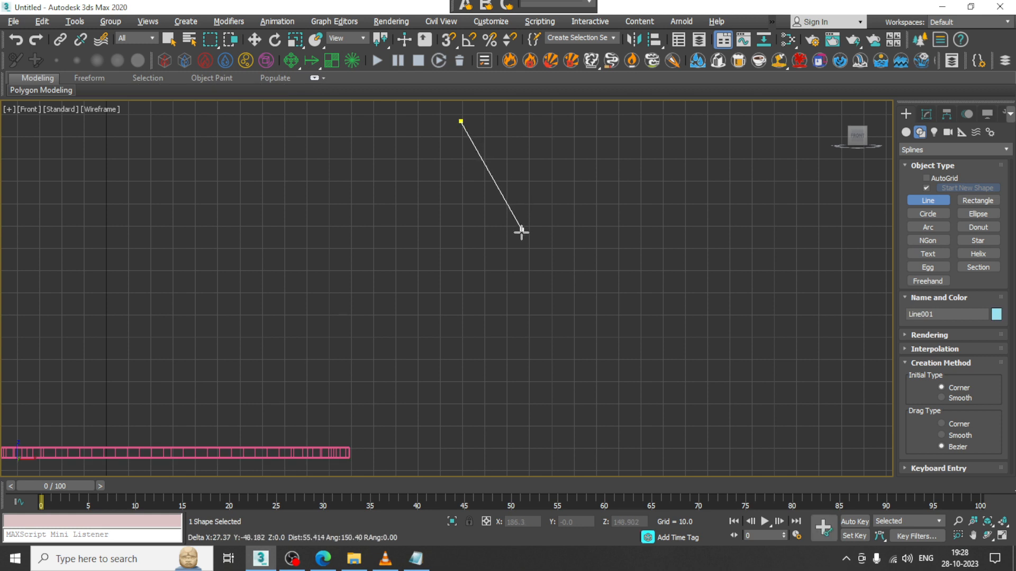
pyautogui.click(514, 226)
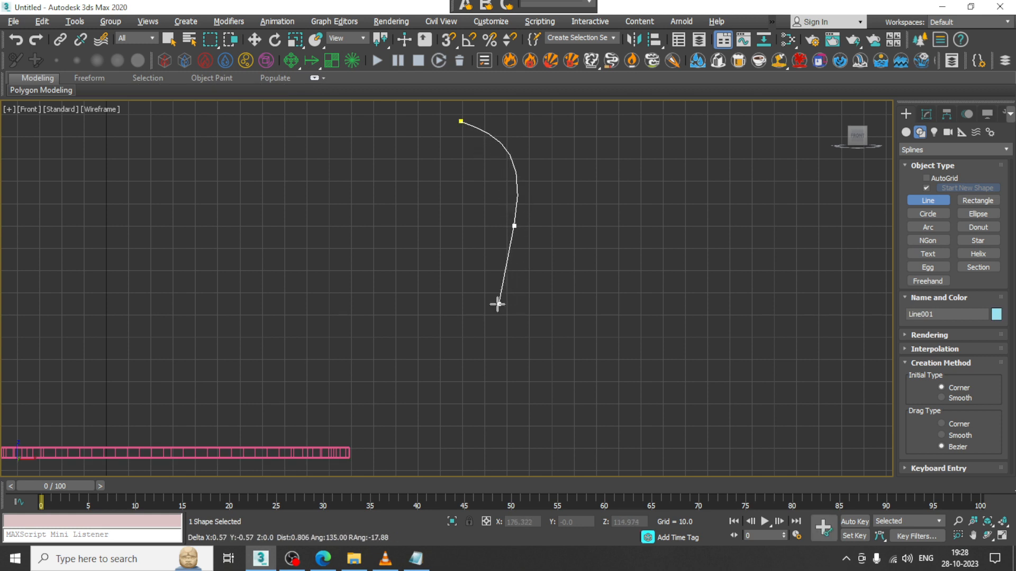
pyautogui.click(559, 437)
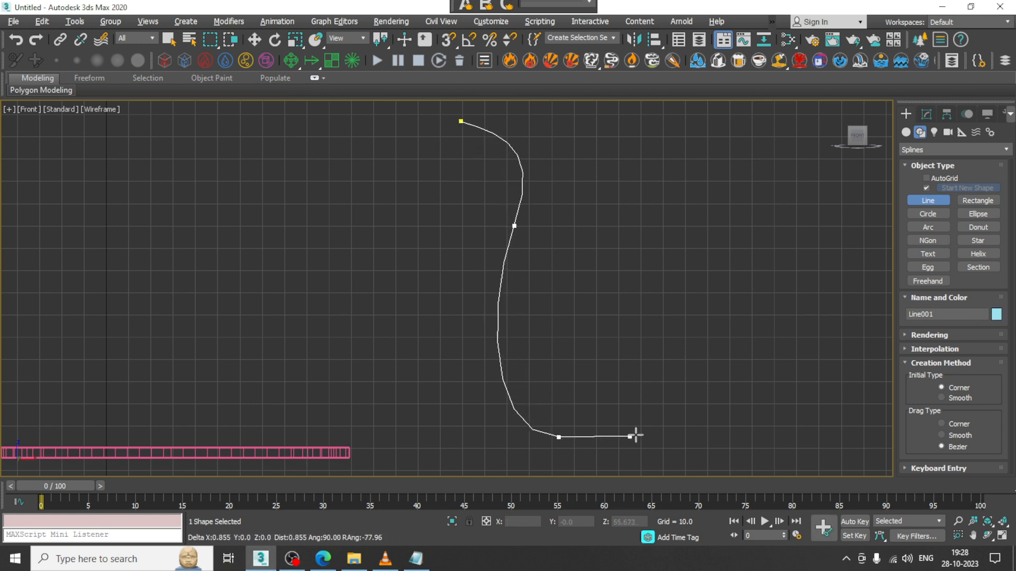
pyautogui.rightClick(610, 437)
pyautogui.rightClick(609, 437)
# Step: Adjust the middle vertex's Bezier handle and move the vertex to about X 186.1, Z 148.5
pyautogui.moveTo(479, 194); pyautogui.dragTo(483, 225, button='middle')
pyautogui.press('1')
pyautogui.click(518, 256)
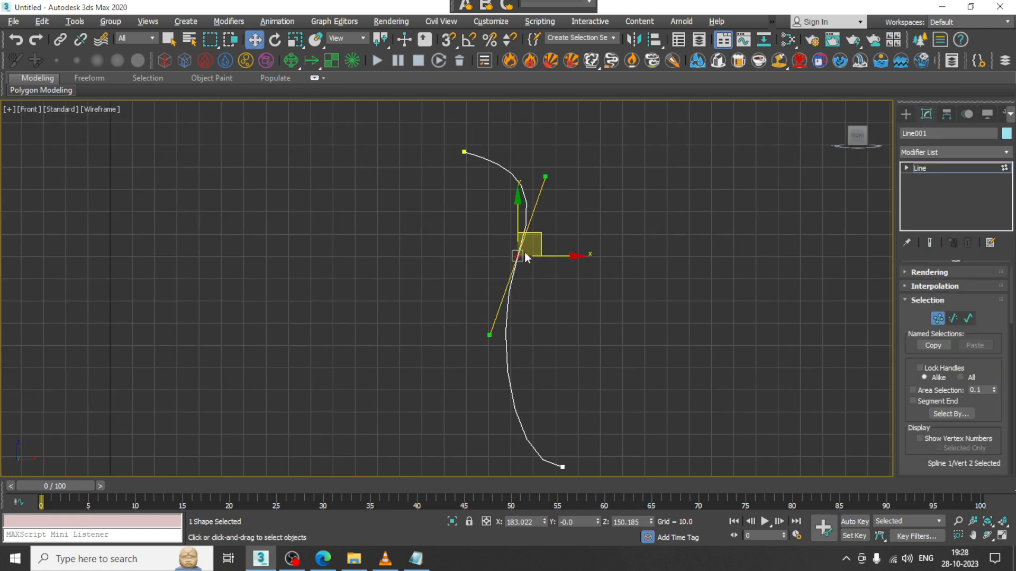
pyautogui.moveTo(545, 176); pyautogui.dragTo(529, 209)
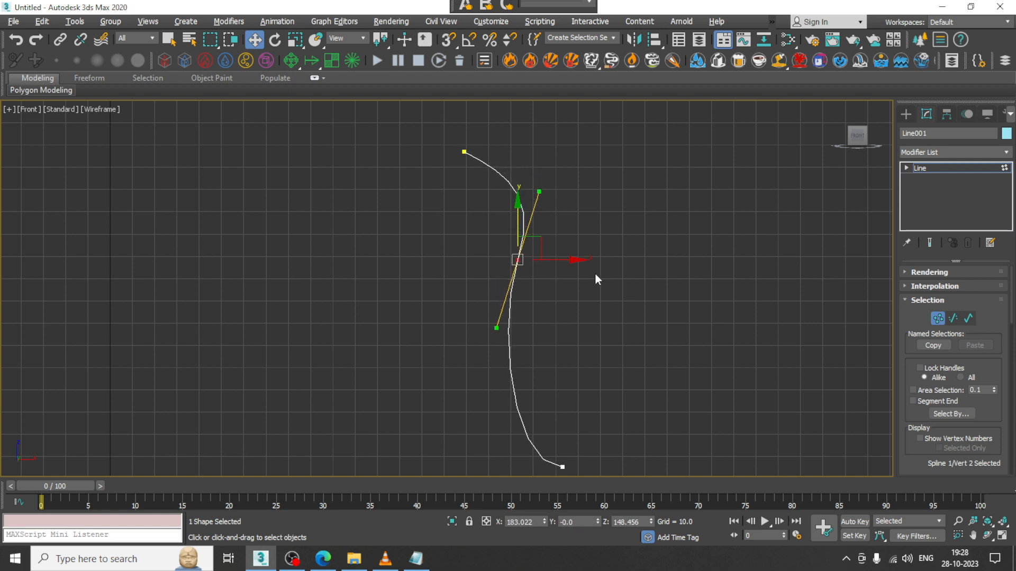
pyautogui.moveTo(570, 258); pyautogui.dragTo(577, 258)
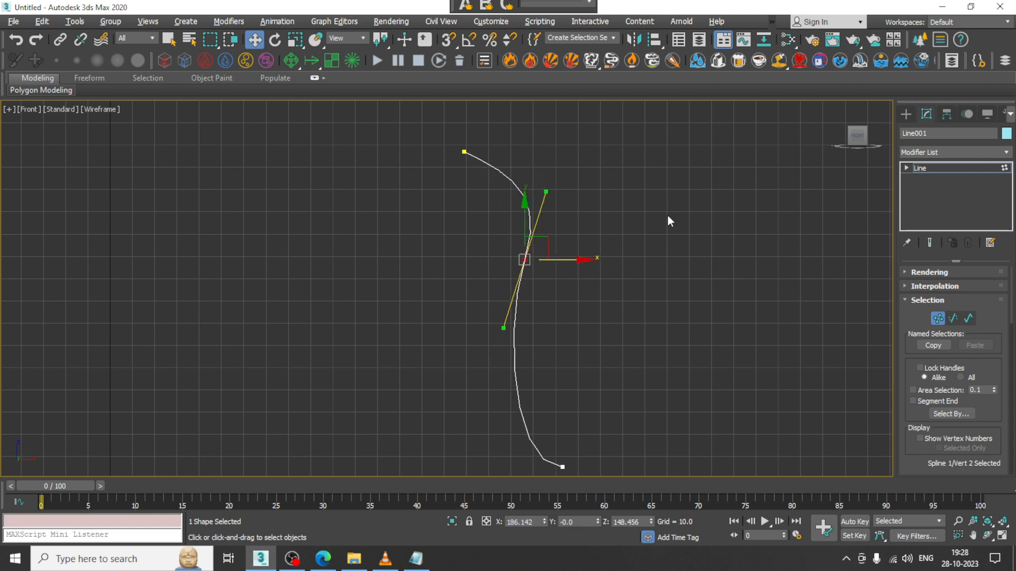
pyautogui.click(976, 170)
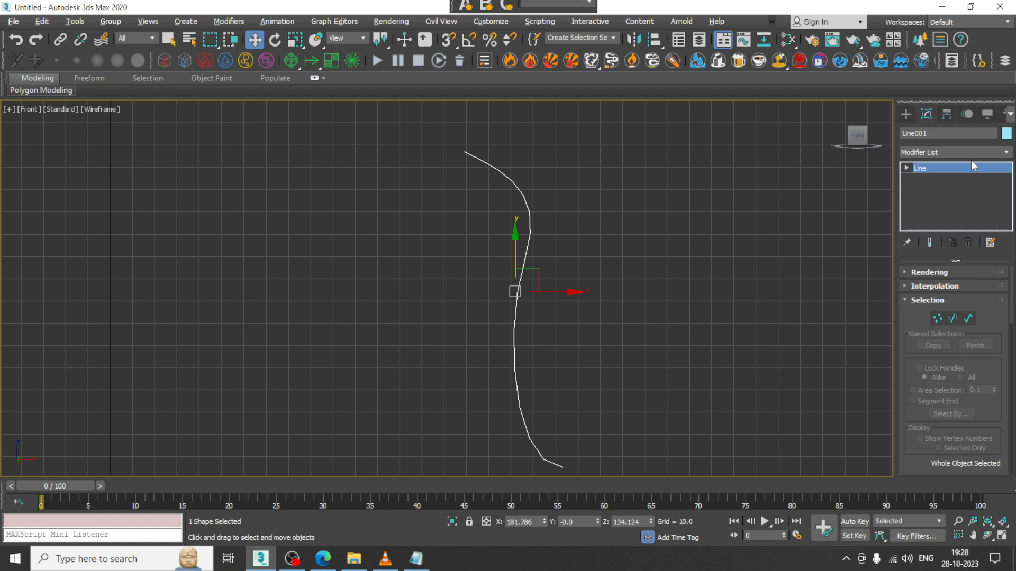
# Step: Apply the Lathe modifier to the profile line and frame the revolved shape in the Perspective view
pyautogui.click(945, 153)
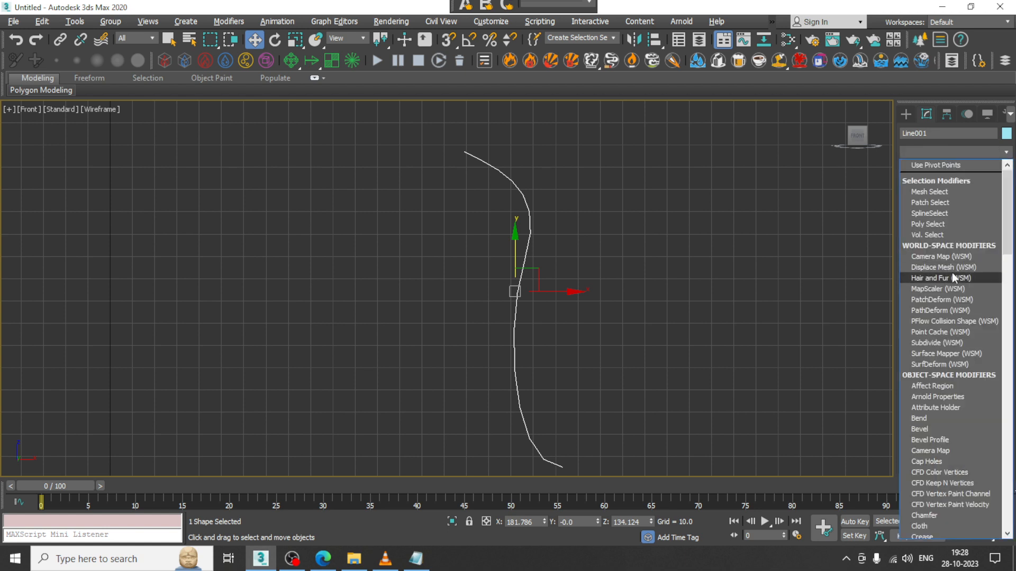
pyautogui.press('l')
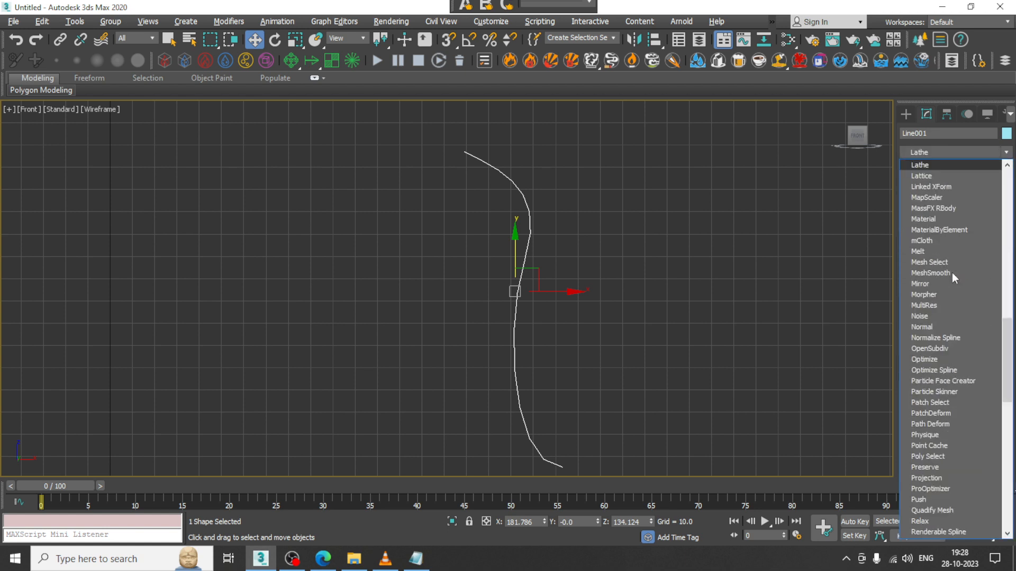
pyautogui.click(956, 165)
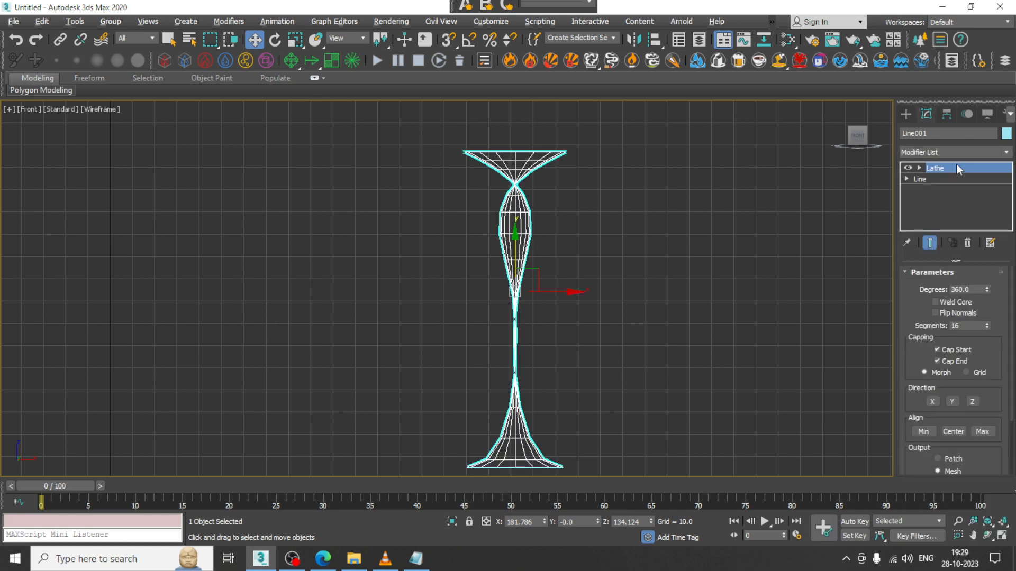
pyautogui.hotkey('alt', 'w')
pyautogui.moveTo(704, 376); pyautogui.dragTo(567, 443, button='middle')
pyautogui.hotkey('alt', 'w')
pyautogui.press('z')
pyautogui.scroll(2, 563, 244)
pyautogui.scroll(-3, 563, 245)
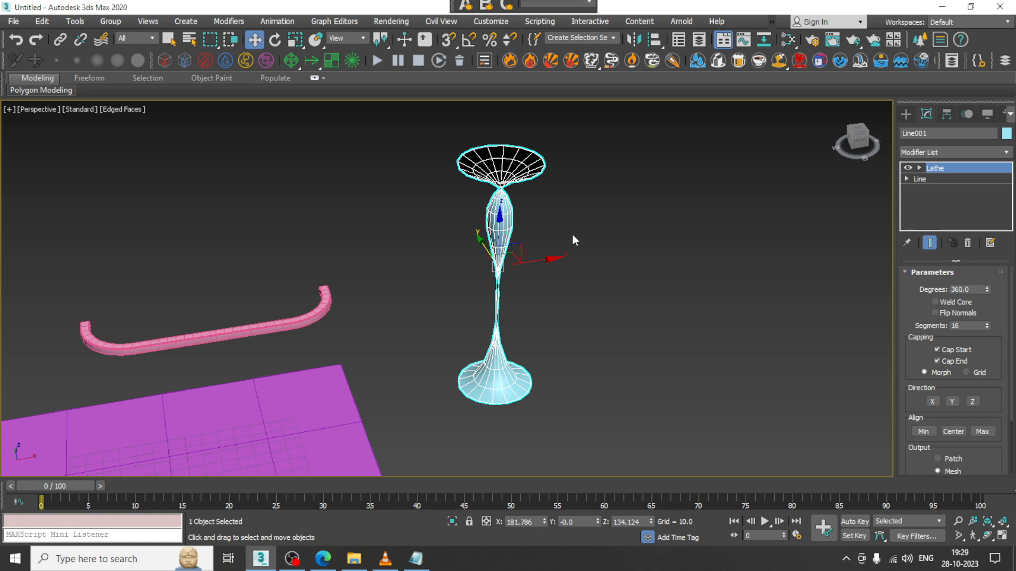
# Step: Try the Lathe axis directions and alignments, settling on direction Y with Max alignment
pyautogui.click(934, 402)
pyautogui.click(949, 402)
pyautogui.click(973, 402)
pyautogui.click(952, 402)
pyautogui.click(923, 432)
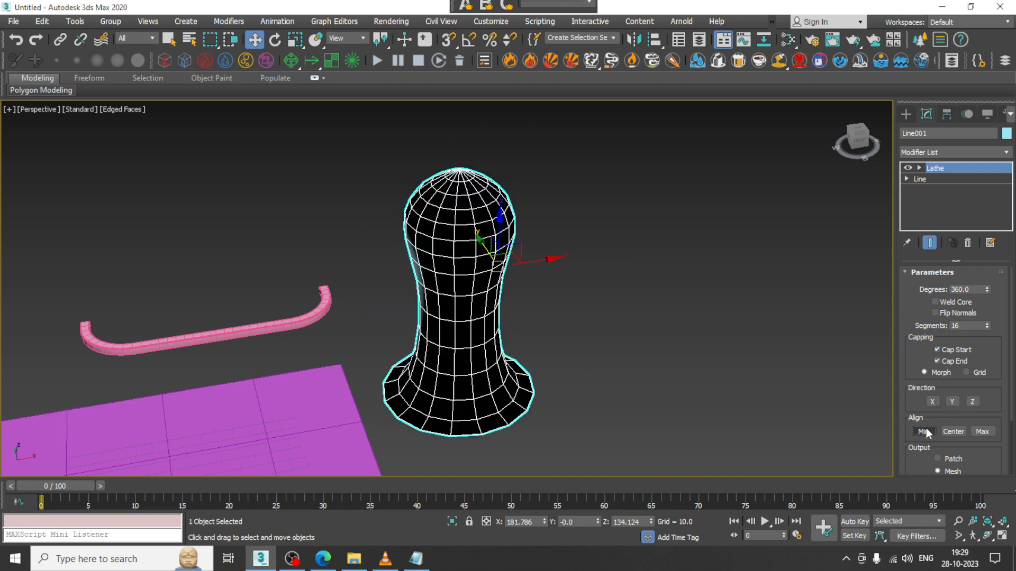
pyautogui.click(955, 432)
pyautogui.click(982, 432)
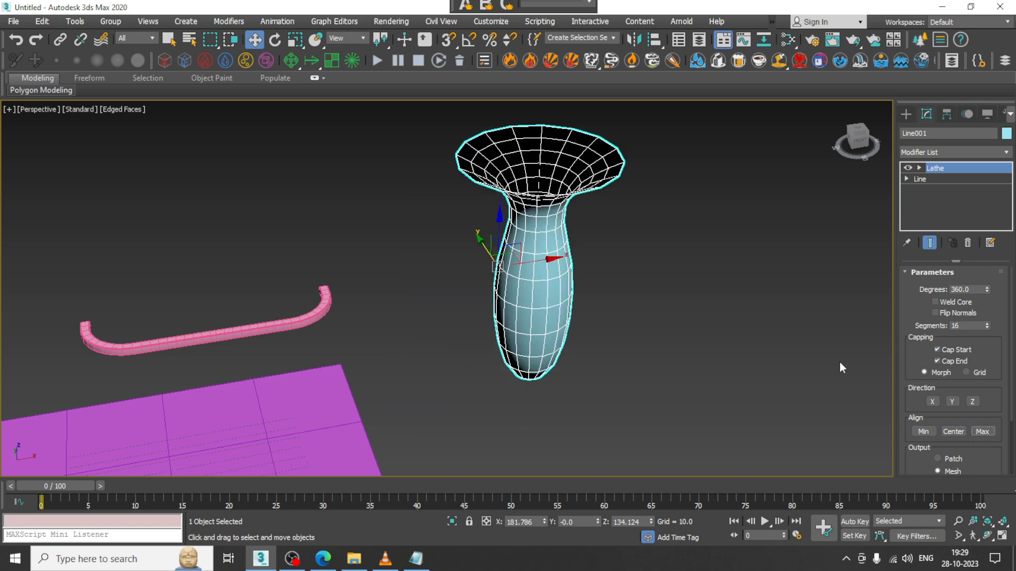
# Step: Enter the Line's Vertex level in the maximized Front view with the Lathe end result shown
pyautogui.hotkey('alt', 'w')
pyautogui.middleClick(570, 177)
pyautogui.hotkey('alt', 'w')
pyautogui.moveTo(570, 176); pyautogui.dragTo(661, 202, button='middle')
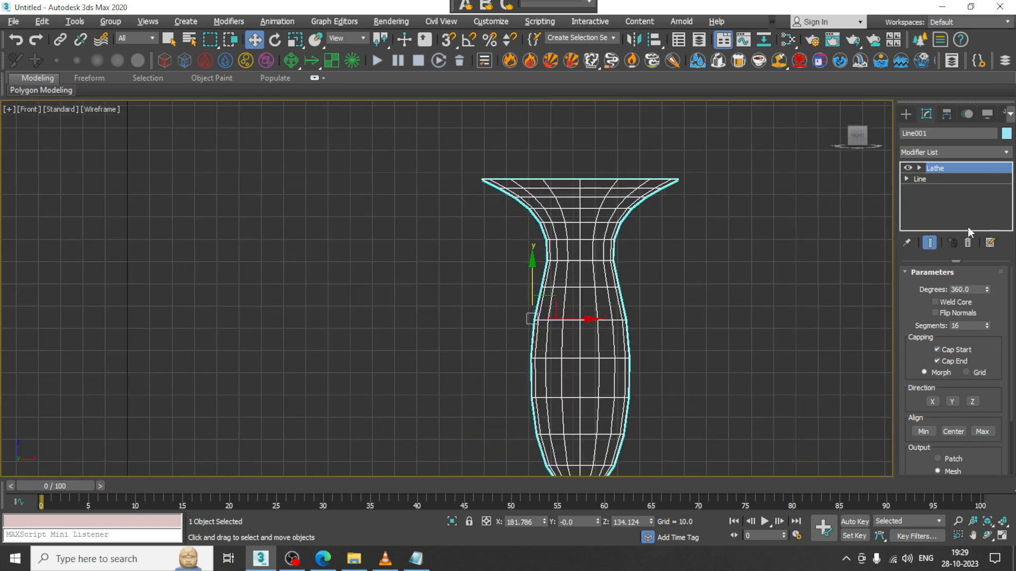
pyautogui.click(906, 180)
pyautogui.click(928, 189)
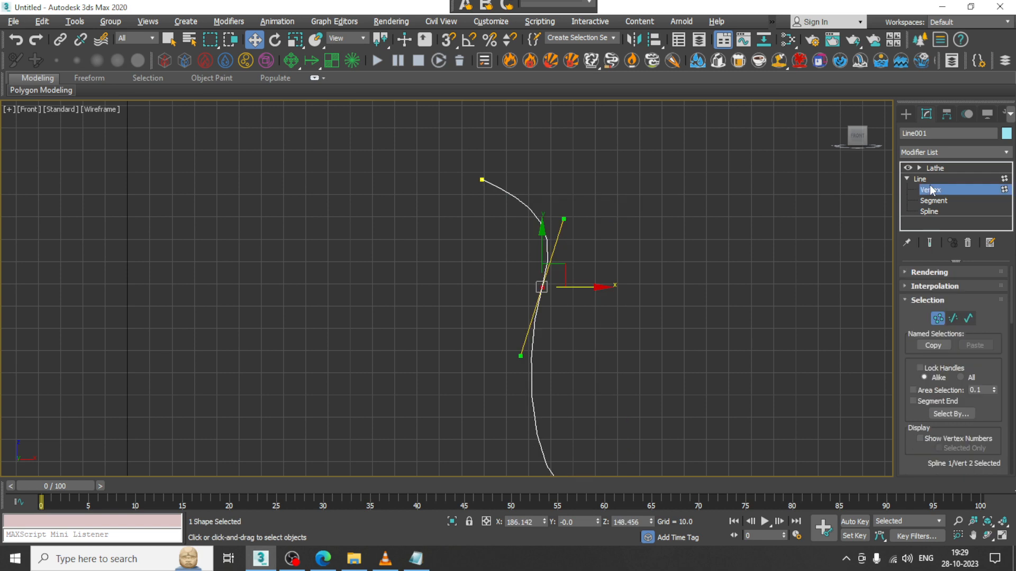
pyautogui.click(929, 243)
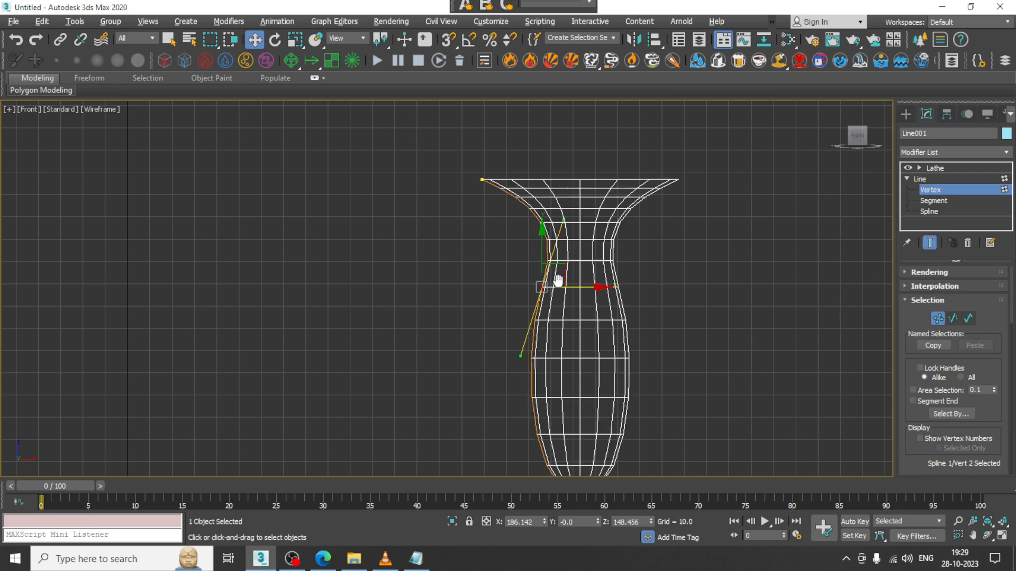
# Step: Refine the profile with a new vertex on the lower body and move it outward to about X 160.5, Z 85.1
pyautogui.moveTo(559, 281); pyautogui.dragTo(544, 174, button='middle')
pyautogui.rightClick(529, 316)
pyautogui.click(511, 371)
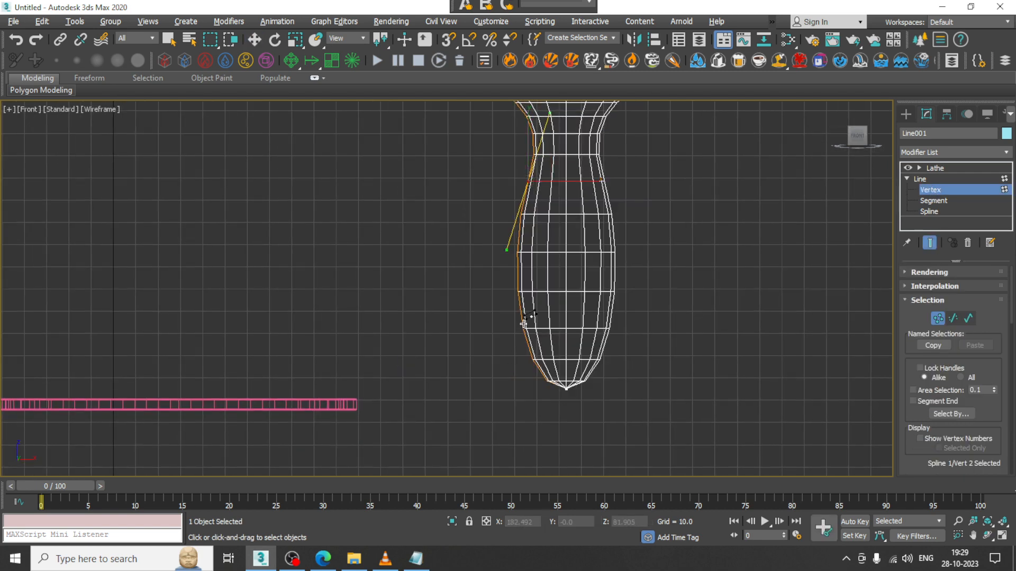
pyautogui.click(522, 323)
pyautogui.rightClick(545, 338)
pyautogui.press('1')
pyautogui.press('1')
pyautogui.click(522, 322)
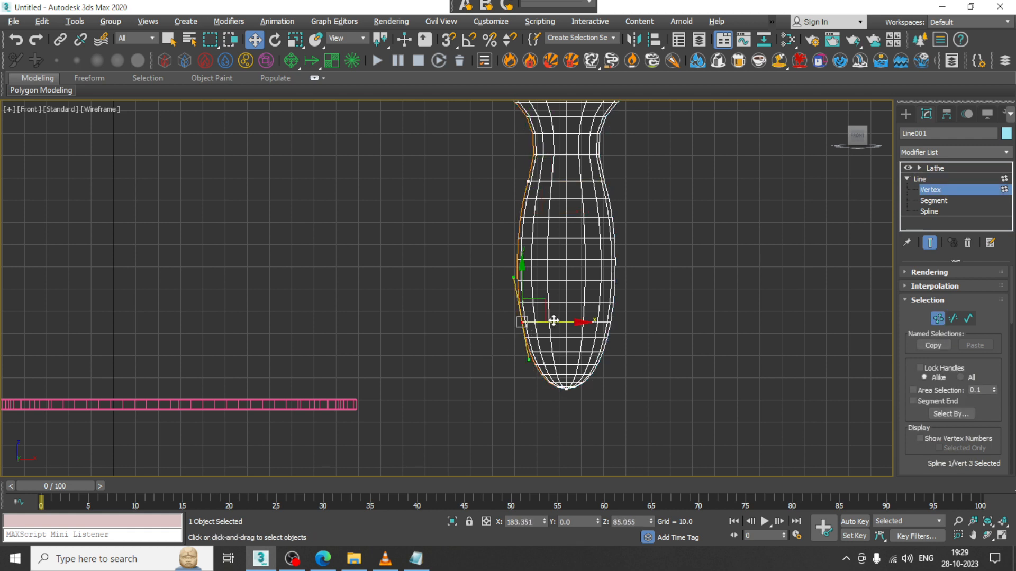
pyautogui.moveTo(553, 320); pyautogui.dragTo(502, 324)
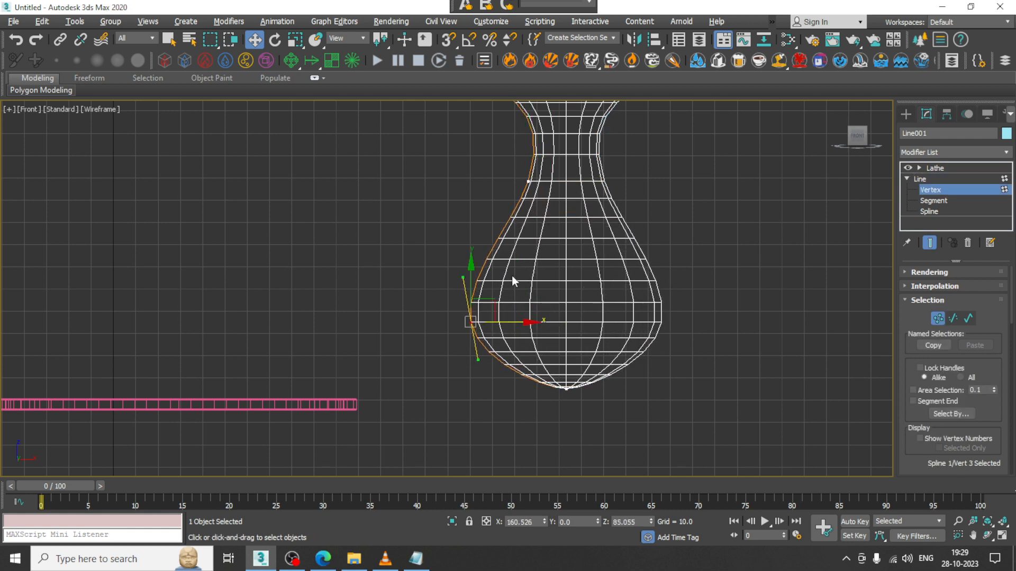
# Step: Lengthen both Bezier handles of the lower-body vertex and move the bottom end vertex slightly away from the revolve axis
pyautogui.moveTo(478, 360); pyautogui.dragTo(478, 394)
pyautogui.moveTo(459, 282); pyautogui.dragTo(462, 259)
pyautogui.click(565, 389)
pyautogui.moveTo(599, 391); pyautogui.dragTo(580, 392)
# Step: Move the rim vertex inward to about X 168.2 and check the vase in the maximized Perspective view
pyautogui.moveTo(656, 271); pyautogui.dragTo(651, 429, button='middle')
pyautogui.click(462, 232)
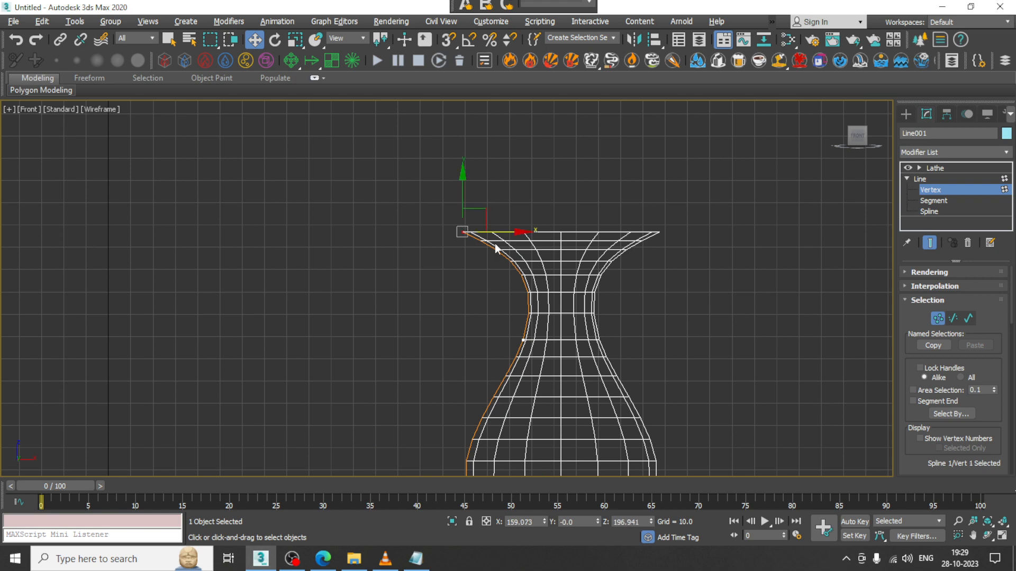
pyautogui.moveTo(512, 230); pyautogui.dragTo(540, 231)
pyautogui.hotkey('alt', 'w')
pyautogui.keyDown('alt'); pyautogui.moveTo(725, 367); pyautogui.dragTo(742, 374, button='middle'); pyautogui.keyUp('alt')
pyautogui.hotkey('alt', 'w')
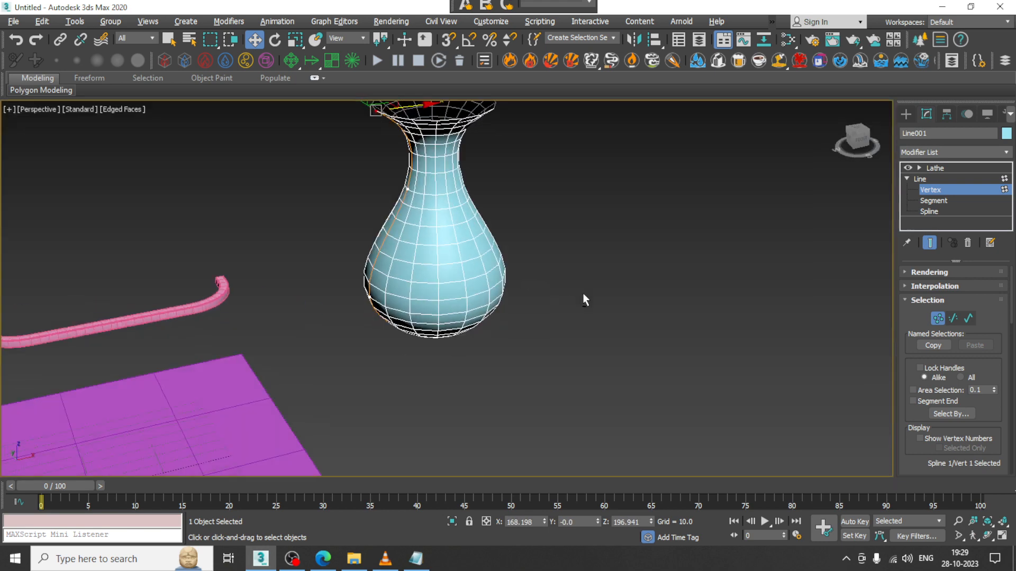
pyautogui.keyDown('alt'); pyautogui.moveTo(583, 294); pyautogui.dragTo(653, 191, button='middle'); pyautogui.keyUp('alt')
pyautogui.scroll(-4, 495, 250)
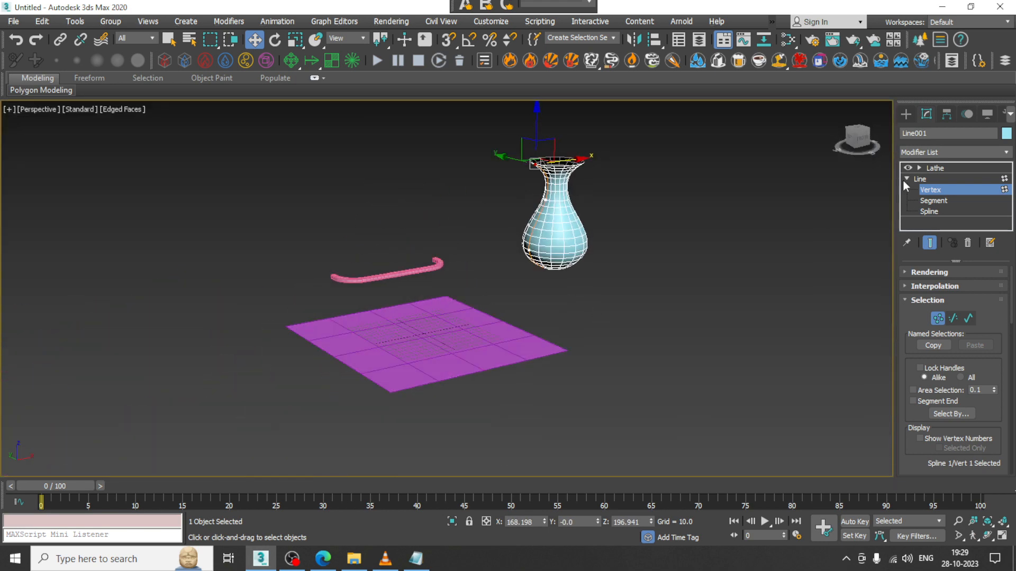
# Step: Return to the Lathe level and move the vase beside the plane to about X -140, Z 52.4
pyautogui.click(931, 168)
pyautogui.keyDown('alt'); pyautogui.moveTo(550, 174); pyautogui.dragTo(528, 171, button='middle'); pyautogui.keyUp('alt')
pyautogui.moveTo(545, 161); pyautogui.dragTo(549, 223)
pyautogui.keyDown('alt'); pyautogui.moveTo(596, 255); pyautogui.dragTo(583, 273, button='middle'); pyautogui.keyUp('alt')
pyautogui.moveTo(582, 273); pyautogui.dragTo(339, 274)
pyautogui.keyDown('alt'); pyautogui.moveTo(340, 274); pyautogui.dragTo(367, 288, button='middle'); pyautogui.keyUp('alt')
pyautogui.moveTo(367, 288); pyautogui.dragTo(469, 278, button='middle')
pyautogui.scroll(4, 468, 278)
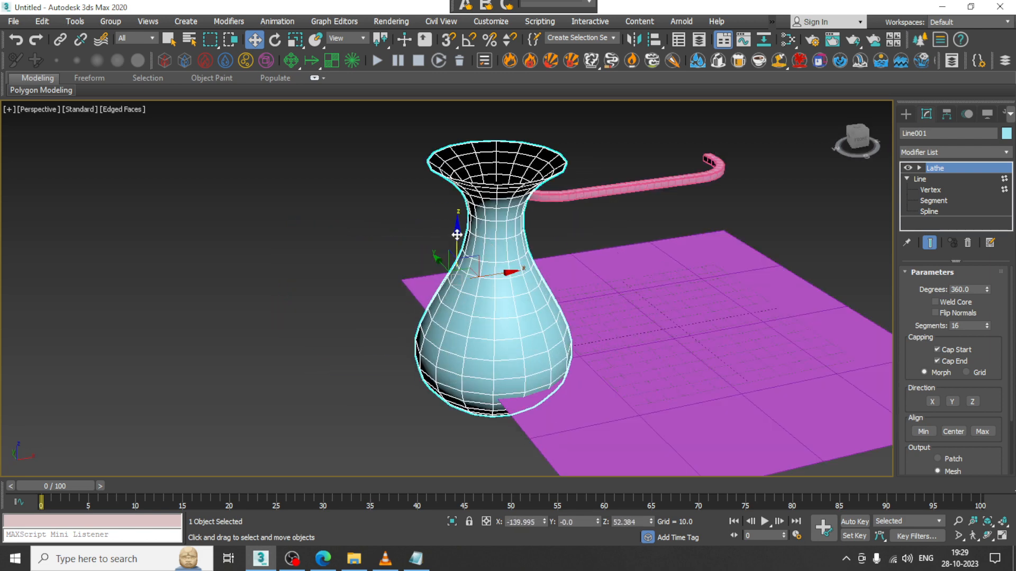
# Step: Raise the vase to about Z 81.2 and shift it to about Y -33.1
pyautogui.moveTo(456, 234); pyautogui.dragTo(454, 190)
pyautogui.keyDown('alt'); pyautogui.moveTo(511, 291); pyautogui.dragTo(445, 272, button='middle'); pyautogui.keyUp('alt')
pyautogui.keyDown('alt'); pyautogui.moveTo(444, 272); pyautogui.dragTo(471, 275, button='middle'); pyautogui.keyUp('alt')
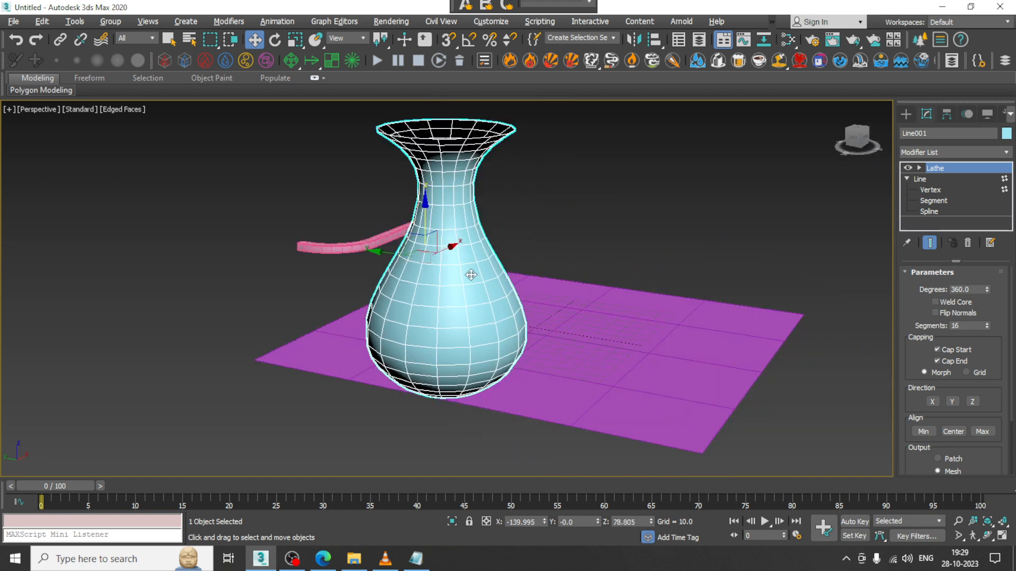
pyautogui.moveTo(396, 253); pyautogui.dragTo(454, 263)
pyautogui.keyDown('alt'); pyautogui.moveTo(488, 280); pyautogui.dragTo(538, 265, button='middle'); pyautogui.keyUp('alt')
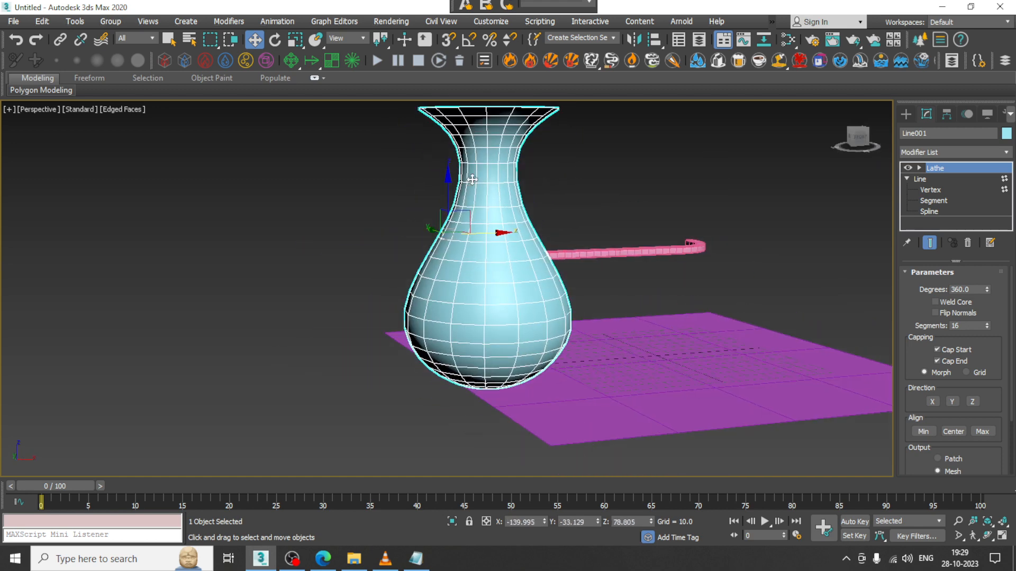
pyautogui.moveTo(447, 188)
pyautogui.mouseDown()
pyautogui.moveTo(447, 171)
pyautogui.moveTo(451, 184)
pyautogui.mouseUp()
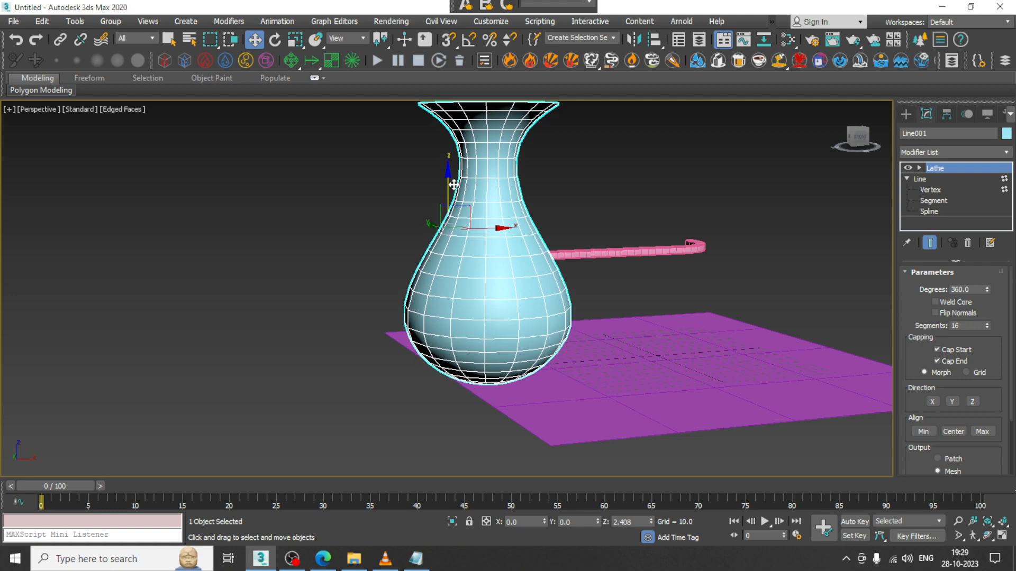
pyautogui.keyDown('alt'); pyautogui.moveTo(661, 293); pyautogui.dragTo(629, 320, button='middle'); pyautogui.keyUp('alt')
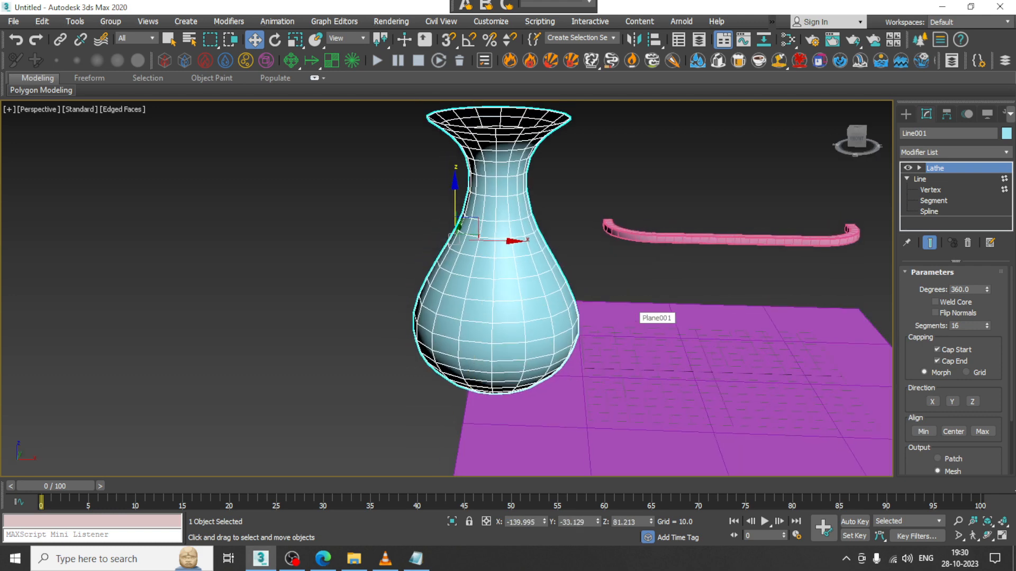
# Step: Switch to Notepad to look up the next modifier in the list, and return to 3ds Max
pyautogui.click(416, 559)
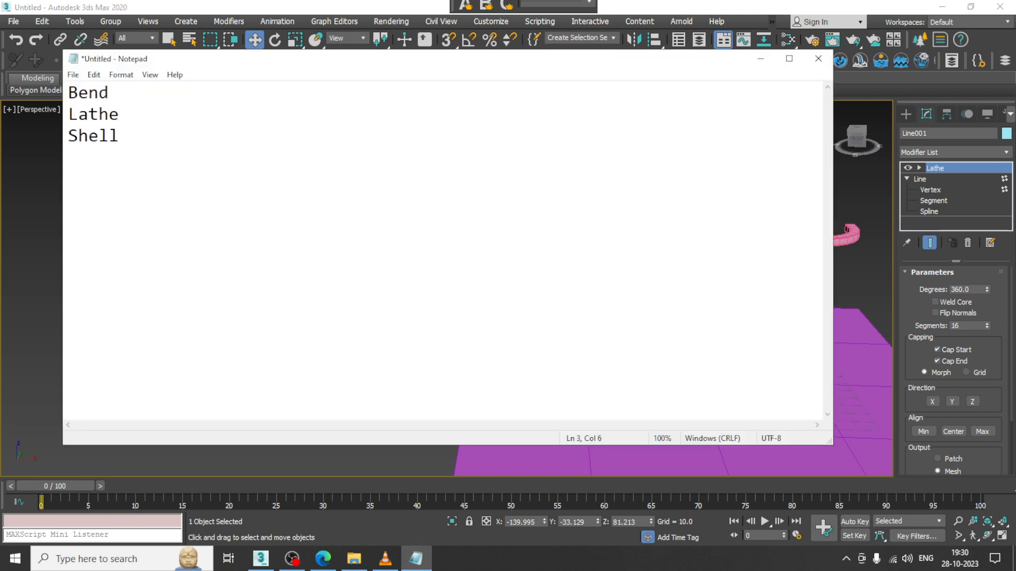
pyautogui.click(760, 58)
pyautogui.keyDown('alt'); pyautogui.moveTo(608, 312); pyautogui.dragTo(602, 250, button='middle'); pyautogui.keyUp('alt')
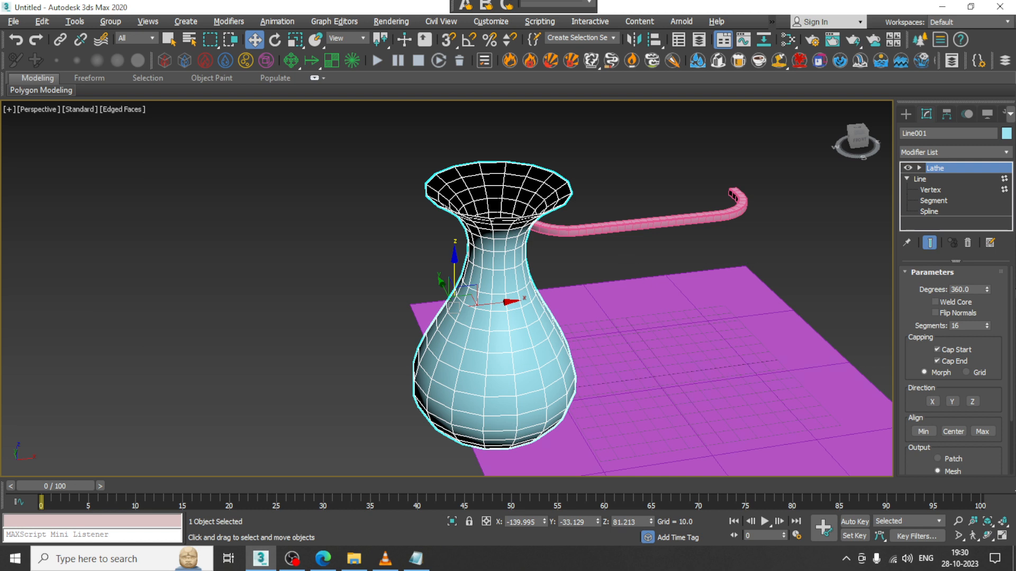
# Step: Apply the Shell modifier to the vase with an inner amount of 0.41 and an outer amount of 0.97
pyautogui.click(950, 152)
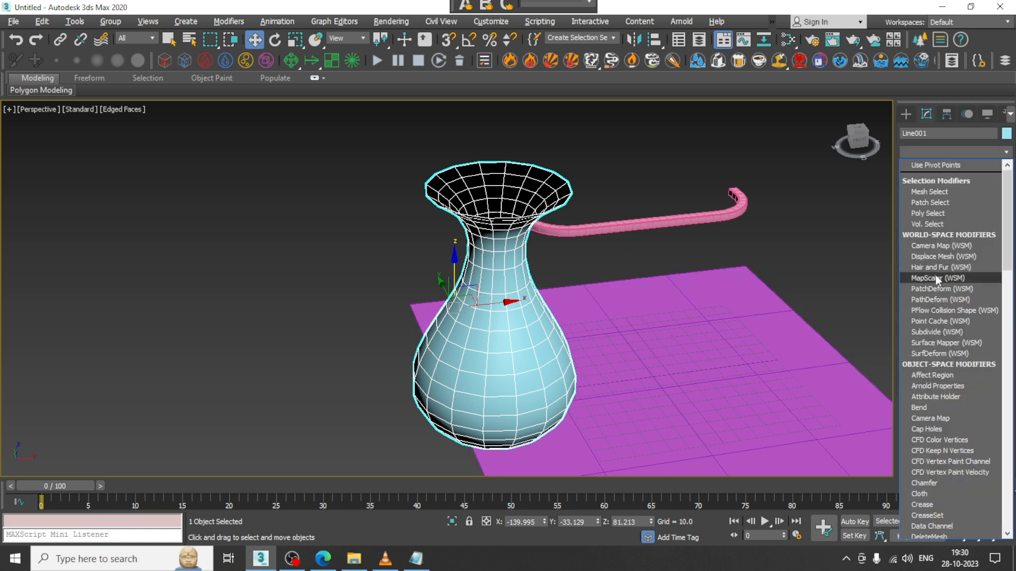
pyautogui.write('sh')
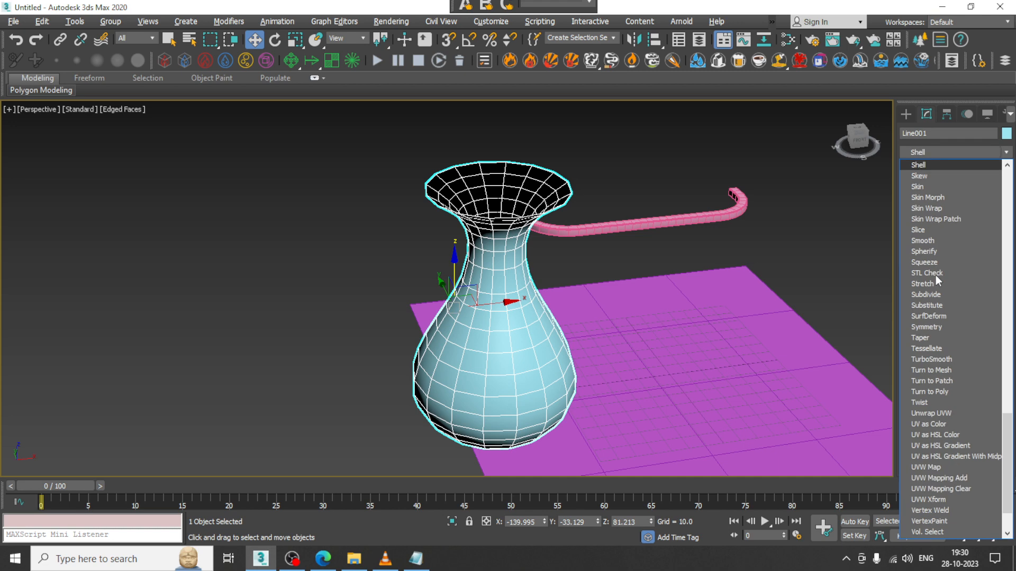
pyautogui.press('Return')
pyautogui.scroll(5, 586, 264)
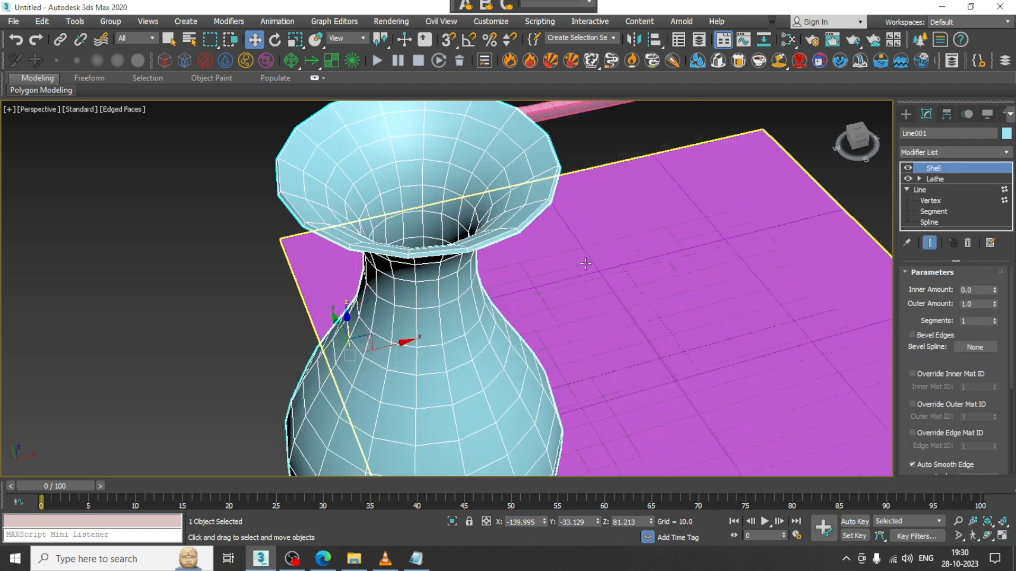
pyautogui.moveTo(585, 264); pyautogui.dragTo(603, 281, button='middle')
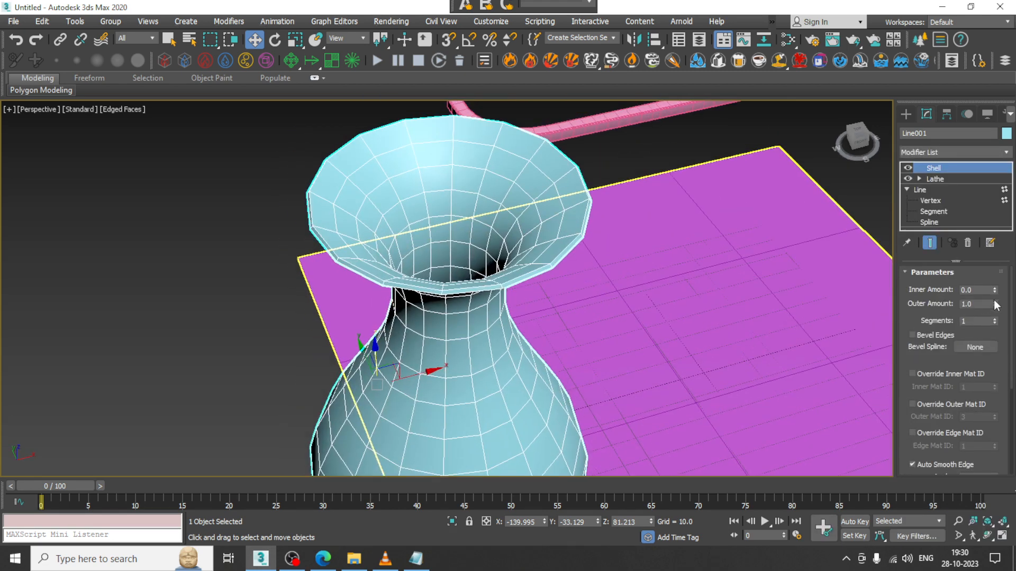
pyautogui.moveTo(995, 306); pyautogui.dragTo(999, 268)
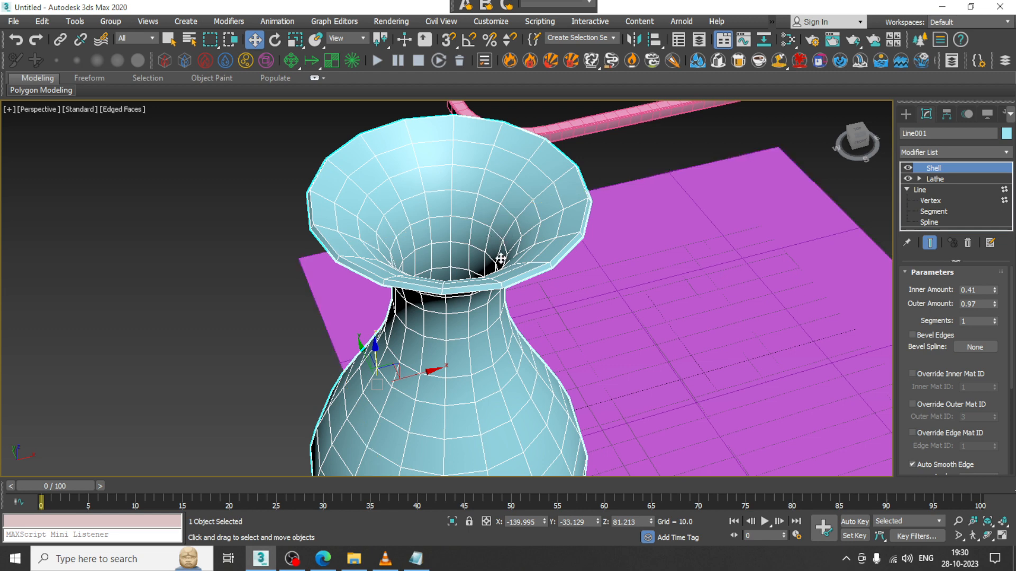
pyautogui.scroll(-5, 583, 242)
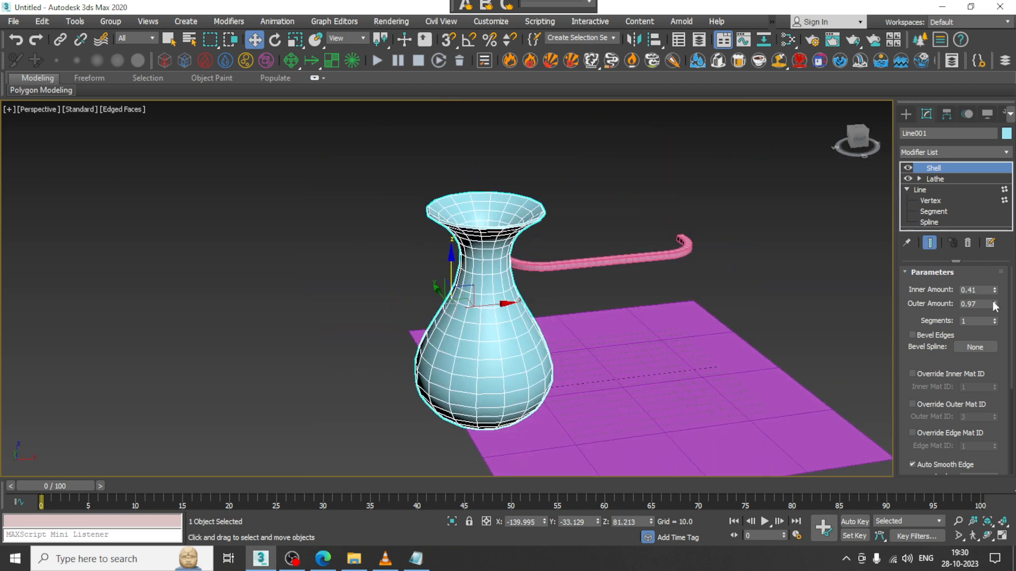
# Step: Convert the shelled vase to an Editable Poly
pyautogui.rightClick(500, 225)
pyautogui.moveTo(551, 356)
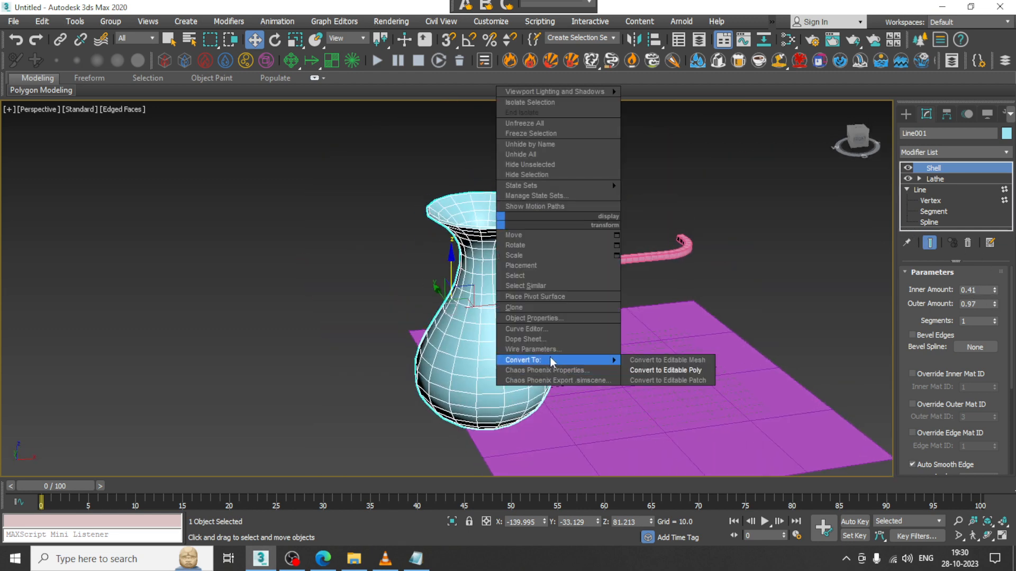
pyautogui.click(710, 372)
# Step: Create a sphere on the plane beside the vase and raise it to about Z 30.7
pyautogui.click(906, 113)
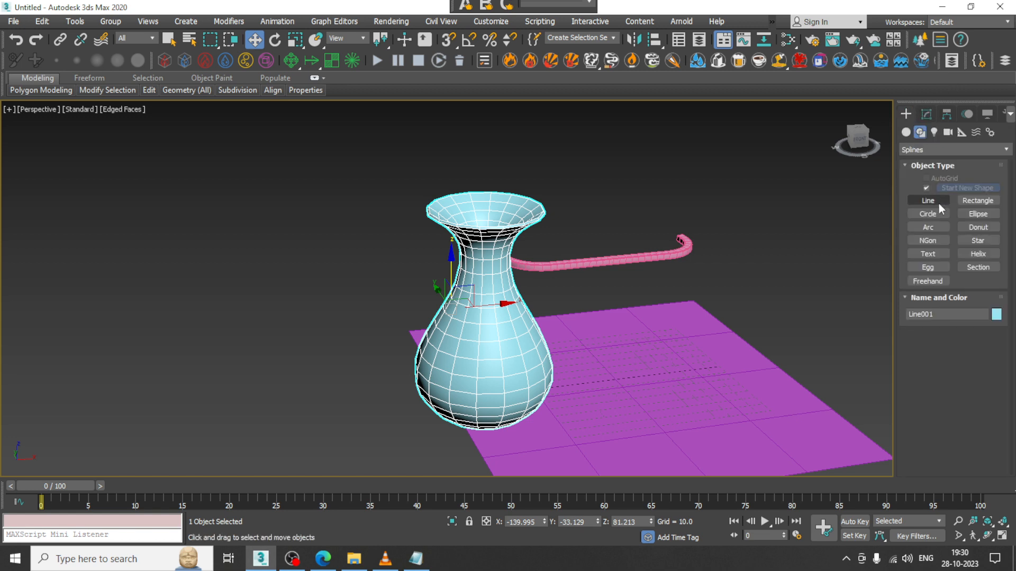
pyautogui.click(905, 132)
pyautogui.moveTo(771, 269); pyautogui.dragTo(633, 239, button='middle')
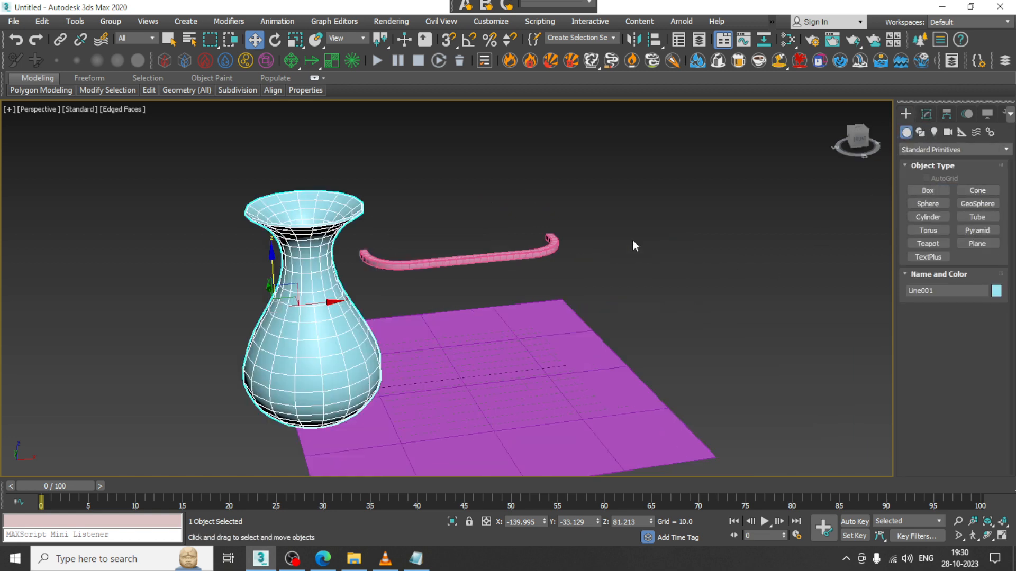
pyautogui.click(928, 191)
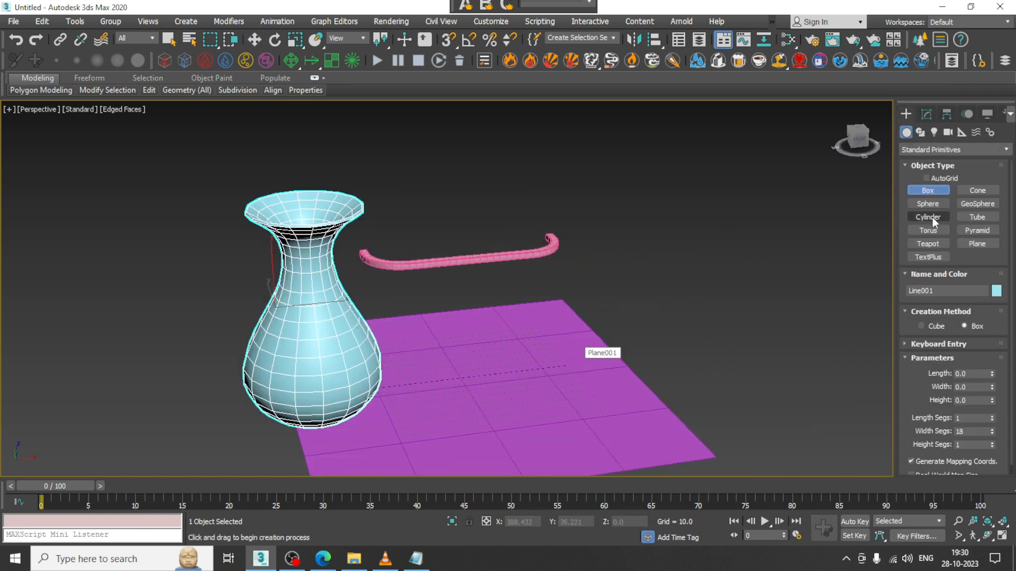
pyautogui.press('w')
pyautogui.click(930, 204)
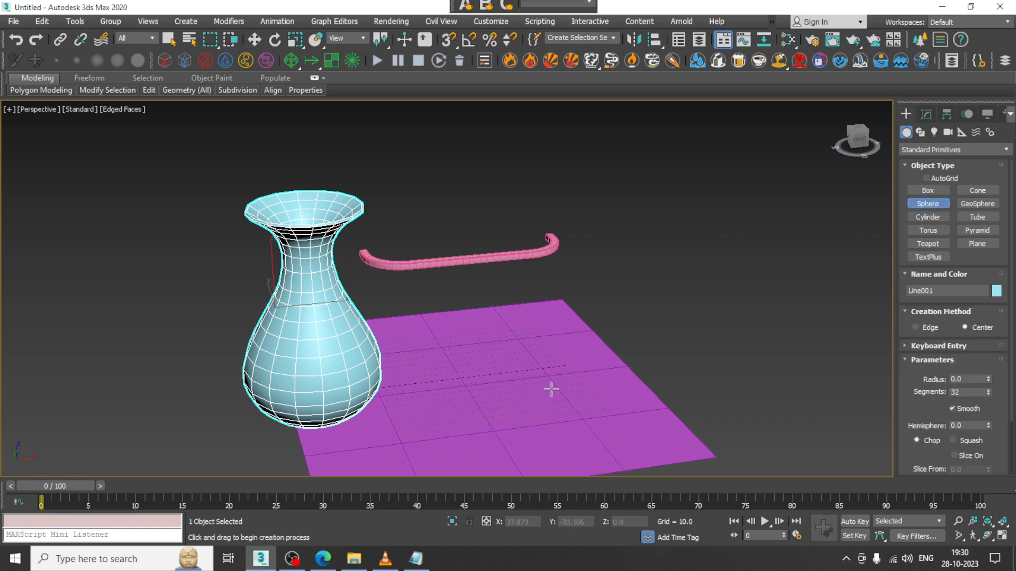
pyautogui.moveTo(552, 389); pyautogui.dragTo(602, 391)
pyautogui.press('w')
pyautogui.moveTo(556, 342); pyautogui.dragTo(556, 303)
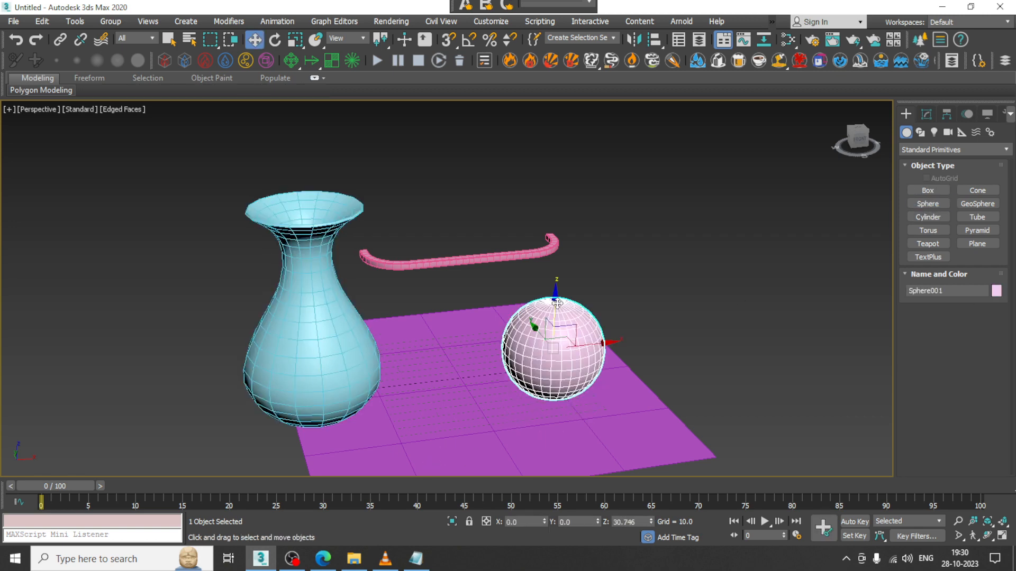
# Step: Frame the sphere in the maximized Front view and convert it to an Editable Poly
pyautogui.hotkey('alt', 'w')
pyautogui.middleClick(653, 204)
pyautogui.press('z')
pyautogui.hotkey('alt', 'w')
pyautogui.moveTo(466, 290); pyautogui.dragTo(581, 227, button='middle')
pyautogui.rightClick(606, 227)
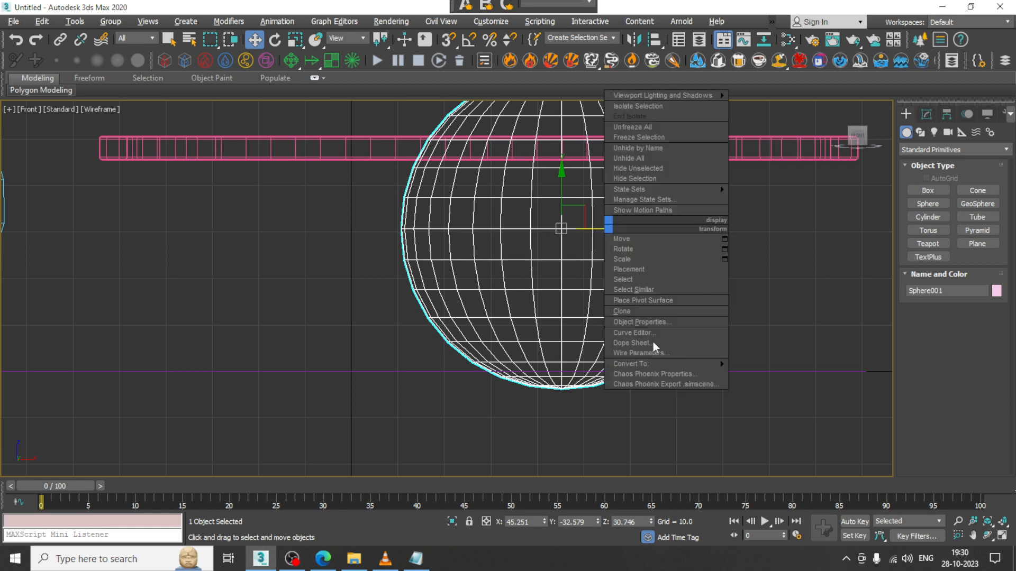
pyautogui.moveTo(677, 365)
pyautogui.click(776, 373)
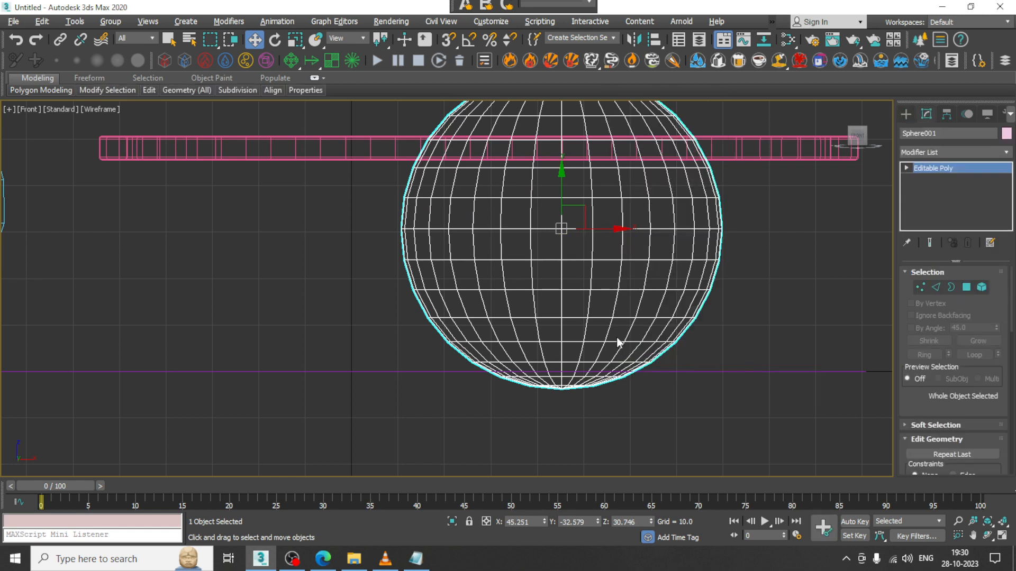
# Step: Delete the polygons of the sphere's bottom cap and upper half to form an open bowl
pyautogui.click(466, 424)
pyautogui.moveTo(670, 380); pyautogui.dragTo(690, 367)
pyautogui.press('Delete')
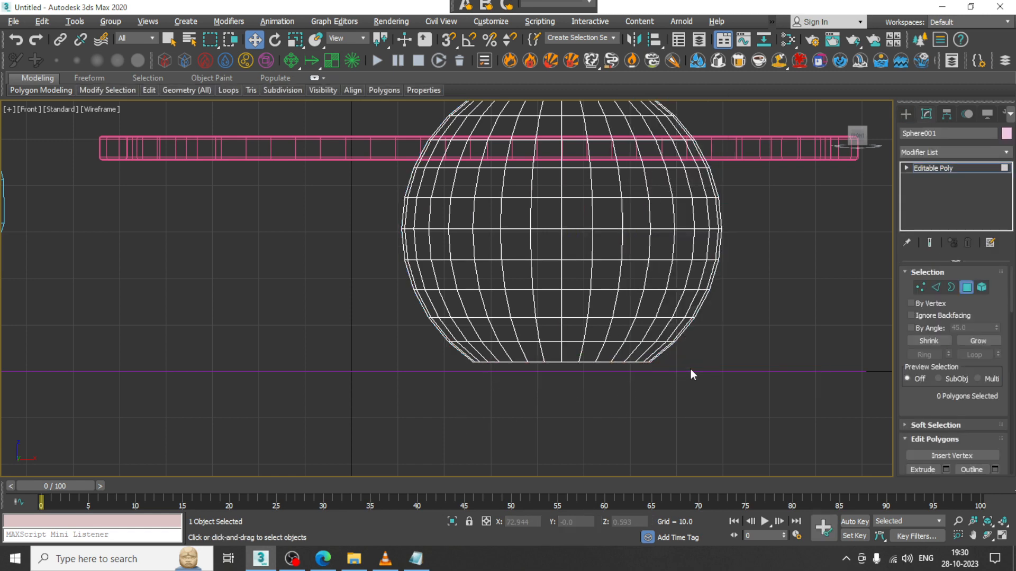
pyautogui.moveTo(590, 225); pyautogui.dragTo(574, 339, button='middle')
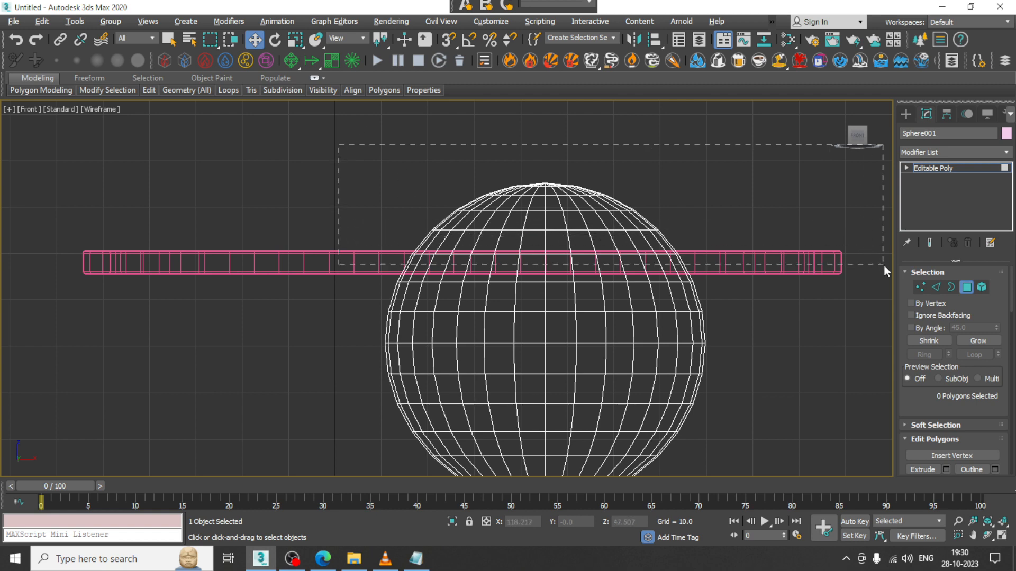
pyautogui.moveTo(895, 296); pyautogui.dragTo(897, 299)
pyautogui.press('Delete')
pyautogui.hotkey('alt', 'w')
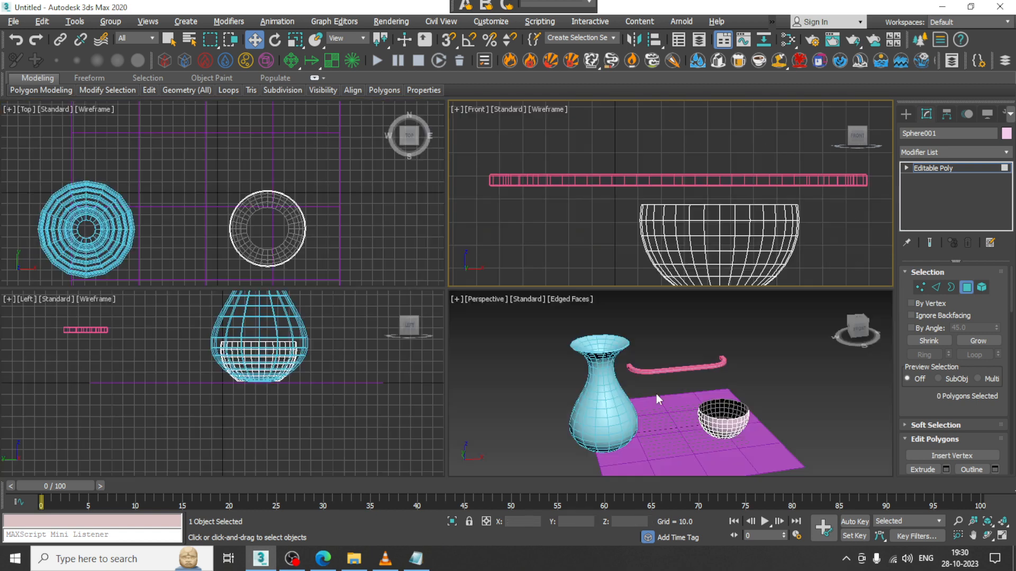
# Step: Select the open border at the base of the bowl and cap it
pyautogui.hotkey('alt', 'w')
pyautogui.scroll(3, 651, 316)
pyautogui.click(951, 287)
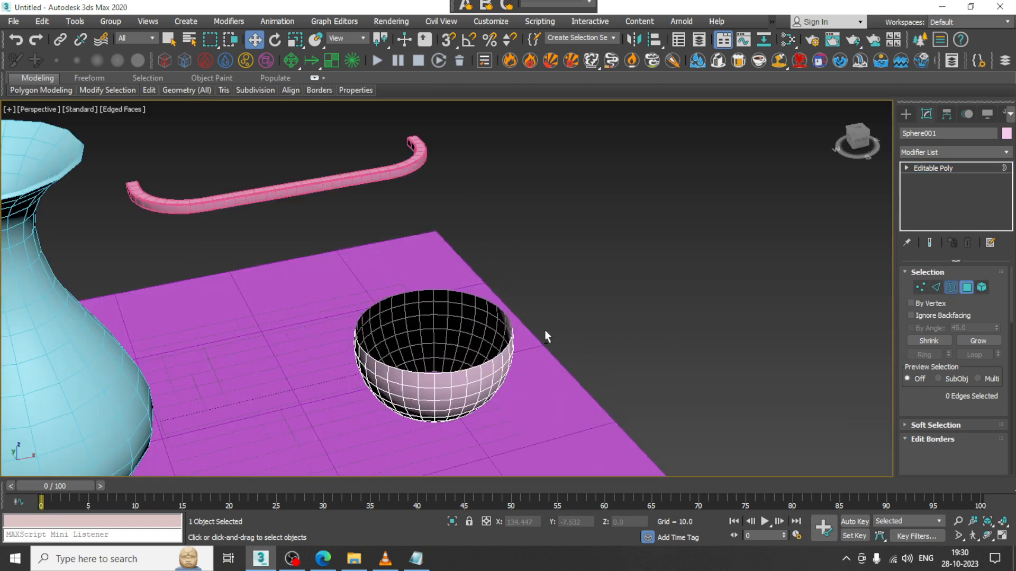
pyautogui.keyDown('alt'); pyautogui.moveTo(481, 335); pyautogui.dragTo(460, 356, button='middle'); pyautogui.keyUp('alt')
pyautogui.click(437, 355)
pyautogui.rightClick(437, 354)
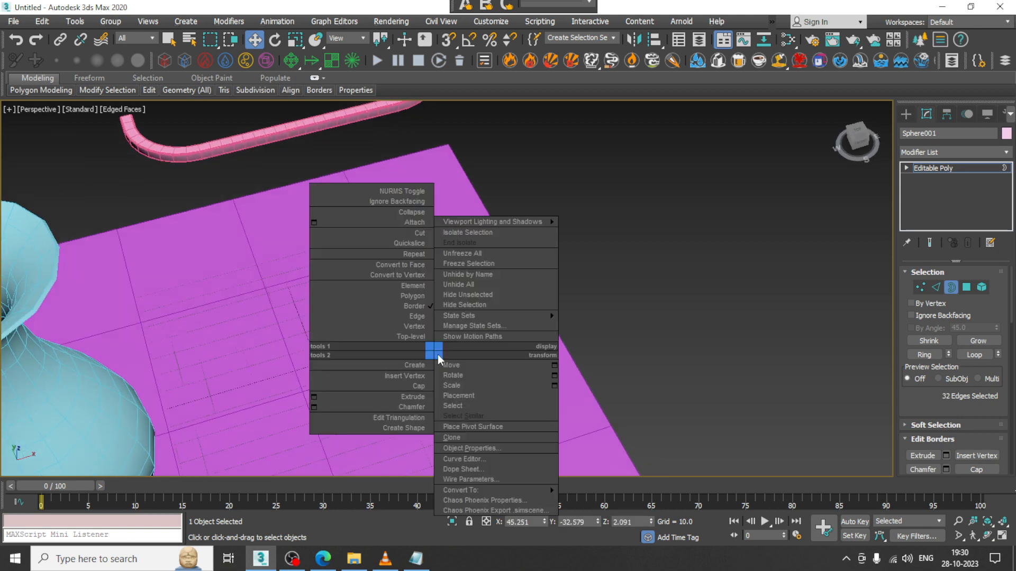
pyautogui.click(418, 385)
pyautogui.keyDown('alt'); pyautogui.moveTo(512, 354); pyautogui.dragTo(513, 324, button='middle'); pyautogui.keyUp('alt')
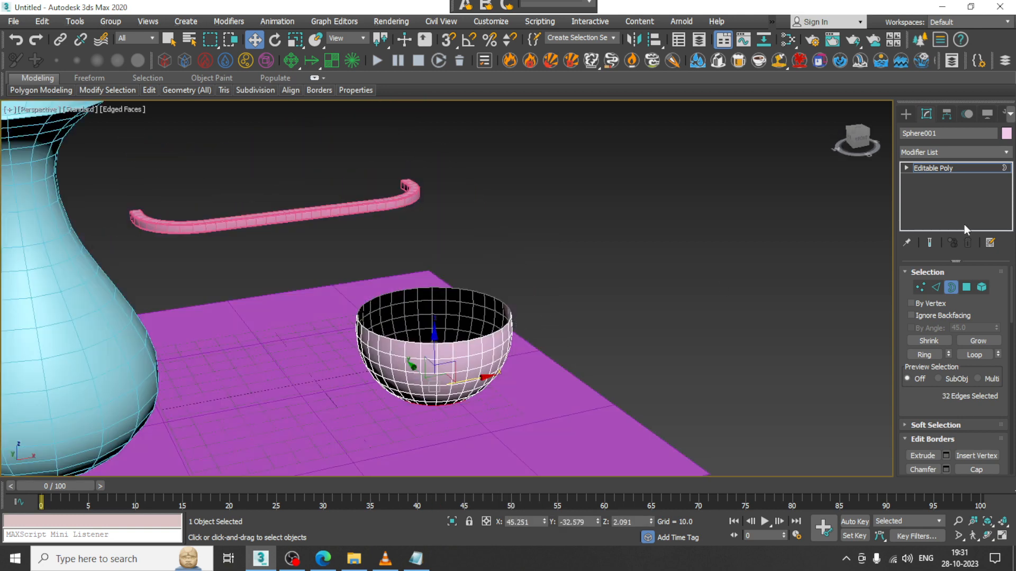
# Step: Apply a Shell modifier to the whole bowl and set its outer amount to 0.81
pyautogui.click(974, 168)
pyautogui.press('z')
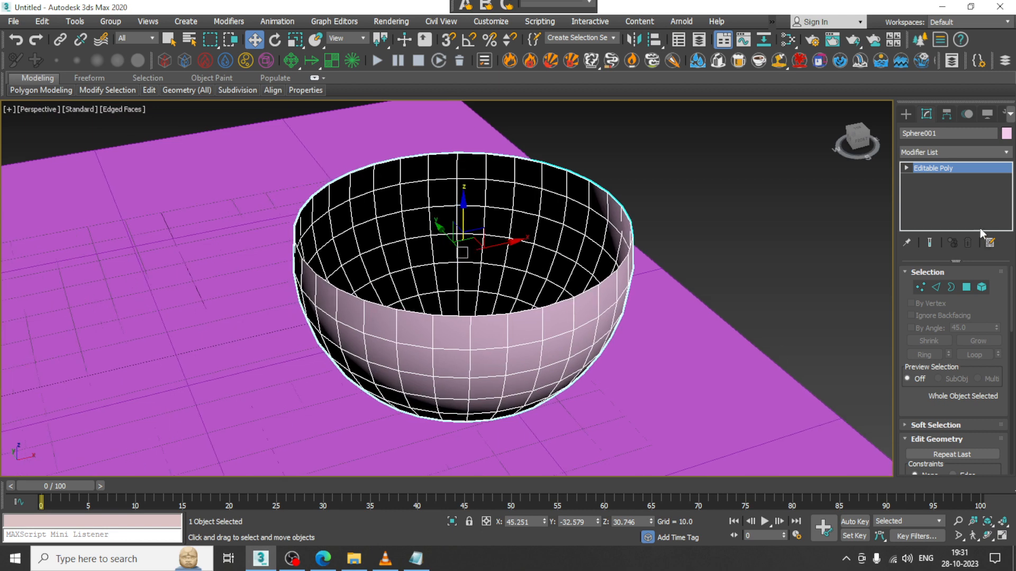
pyautogui.click(946, 155)
pyautogui.write('sh')
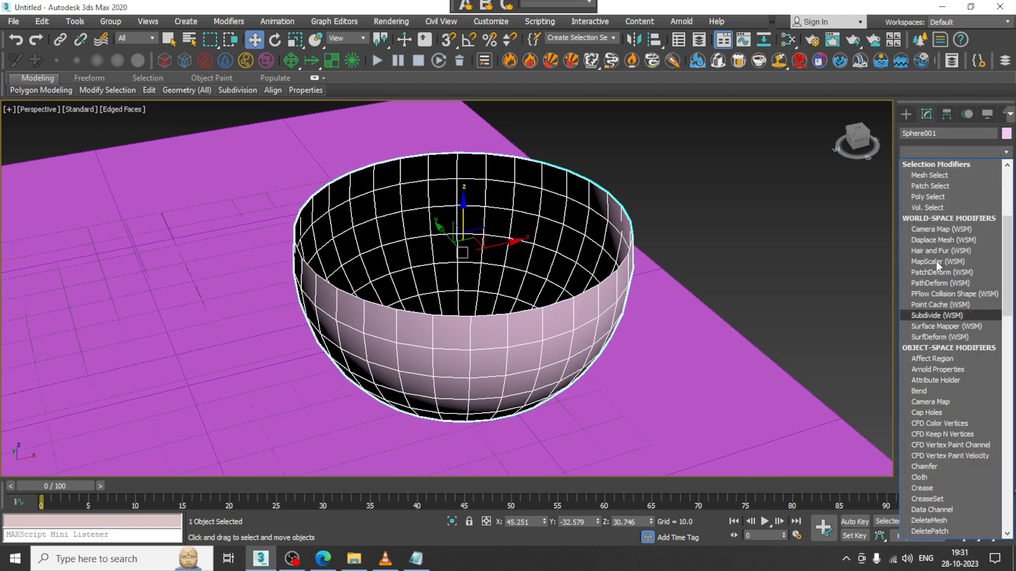
pyautogui.press('Return')
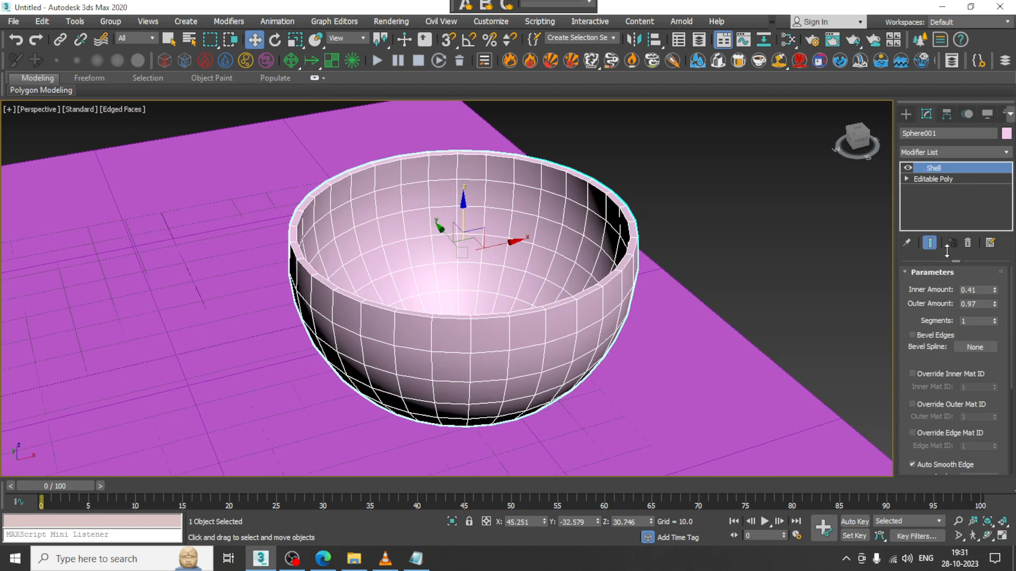
pyautogui.moveTo(994, 310); pyautogui.dragTo(1, 121)
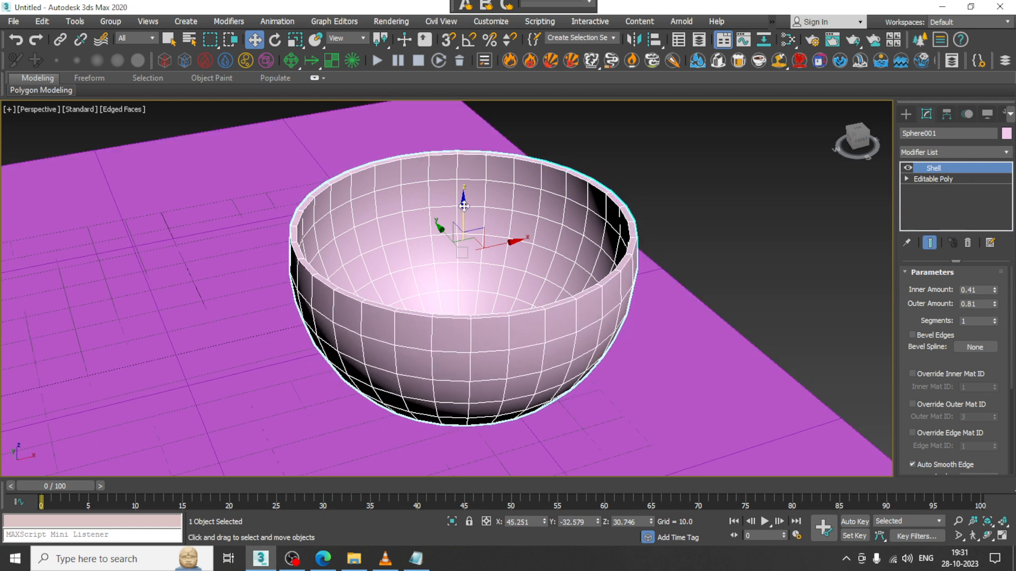
# Step: Rest the bowl on the plane at about Z 29.9 and convert it to an Editable Poly
pyautogui.moveTo(462, 217); pyautogui.dragTo(464, 211)
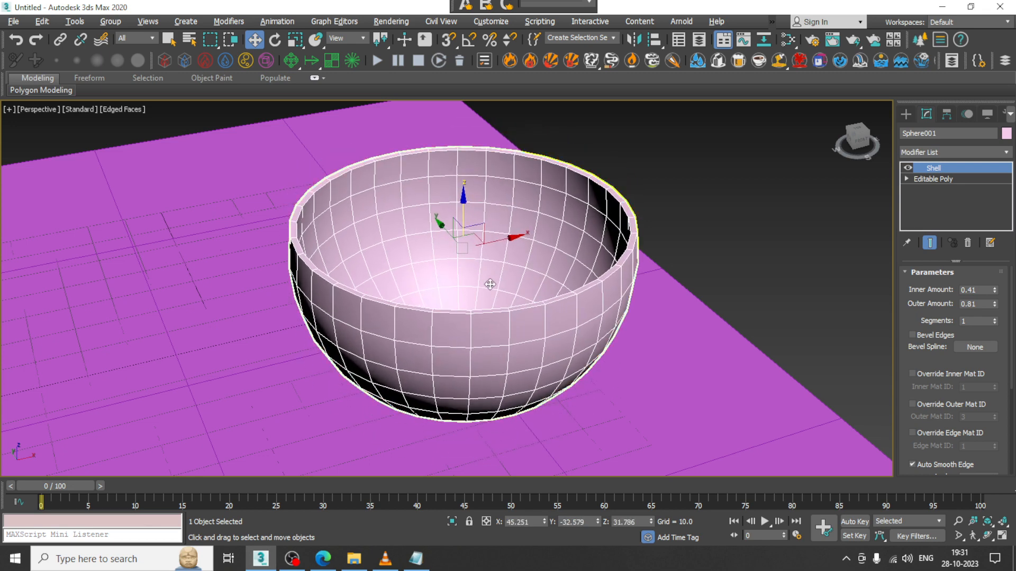
pyautogui.keyDown('alt'); pyautogui.moveTo(490, 283); pyautogui.dragTo(492, 333, button='middle'); pyautogui.keyUp('alt')
pyautogui.moveTo(469, 234)
pyautogui.keyDown('alt'); pyautogui.mouseDown(button='middle')
pyautogui.moveTo(461, 249)
pyautogui.moveTo(470, 247)
pyautogui.mouseUp(button='middle'); pyautogui.keyUp('alt')
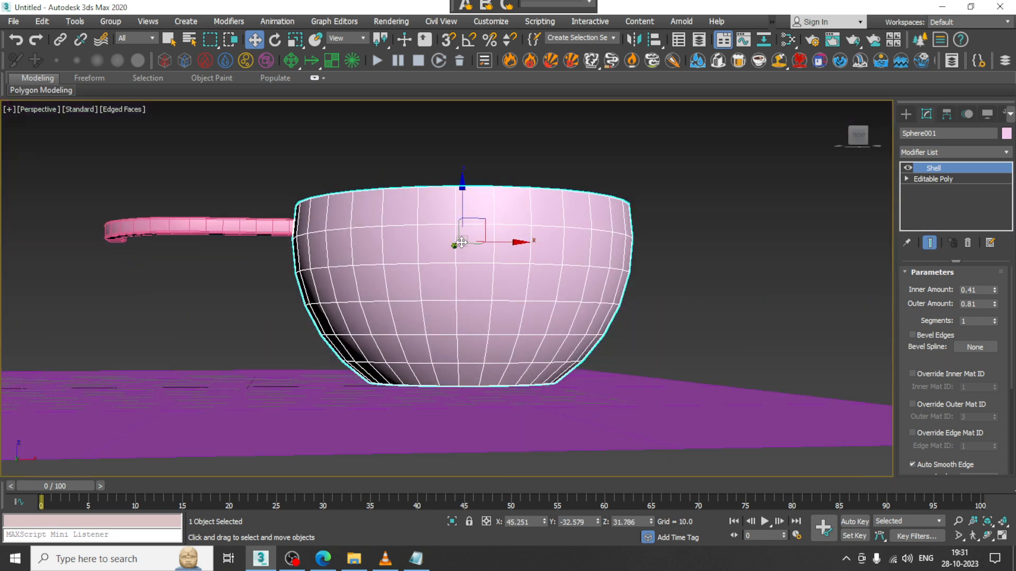
pyautogui.moveTo(460, 197); pyautogui.dragTo(463, 200)
pyautogui.keyDown('alt'); pyautogui.moveTo(530, 200); pyautogui.dragTo(499, 183, button='middle'); pyautogui.keyUp('alt')
pyautogui.rightClick(499, 183)
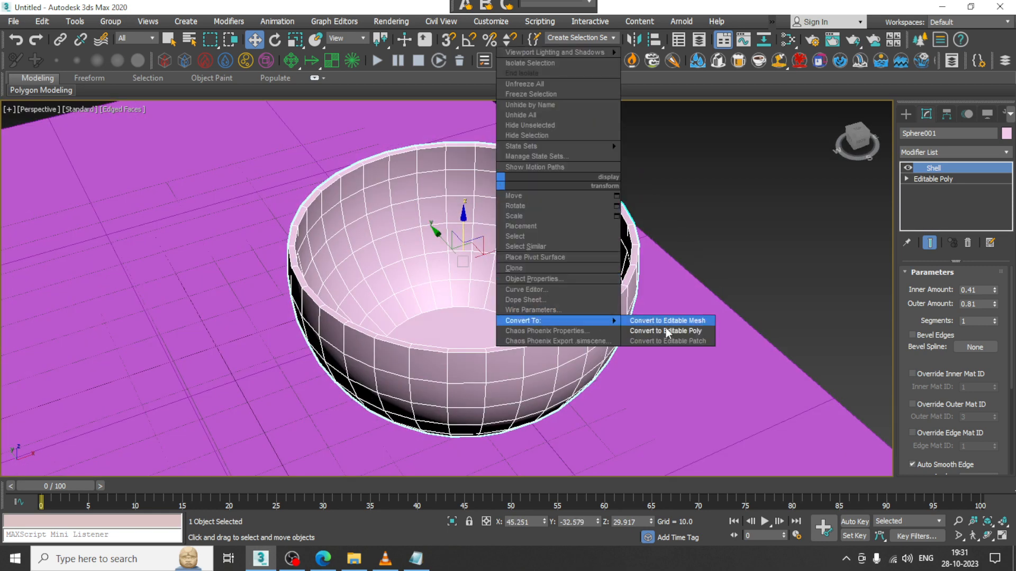
pyautogui.click(668, 330)
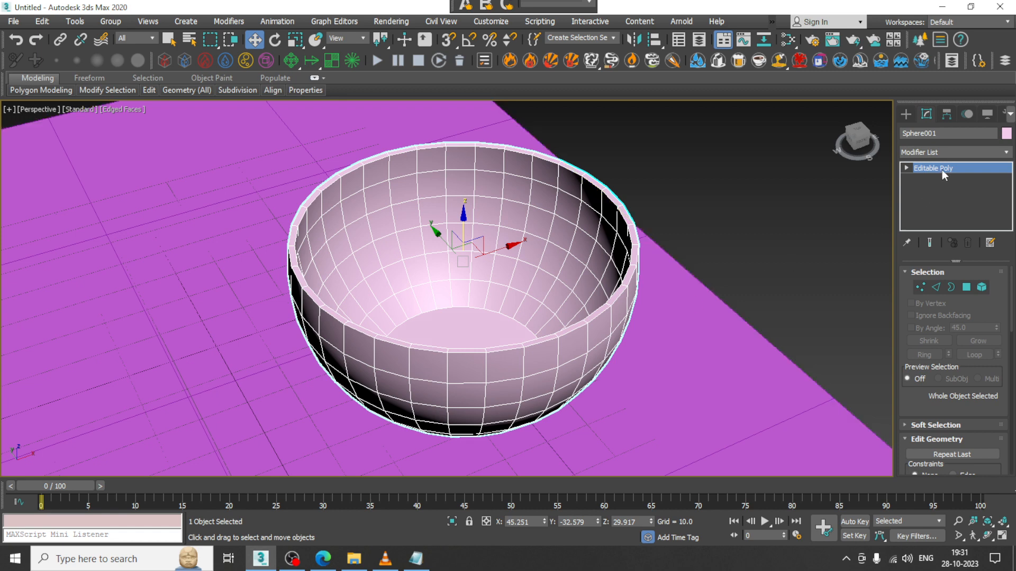
# Step: Scale the vase down uniformly to a size smaller than the bowl and move it toward the plane's edge
pyautogui.scroll(-5, 489, 316)
pyautogui.keyDown('alt'); pyautogui.moveTo(489, 316); pyautogui.dragTo(532, 255, button='middle'); pyautogui.keyUp('alt')
pyautogui.scroll(-3, 497, 236)
pyautogui.click(342, 316)
pyautogui.press('r')
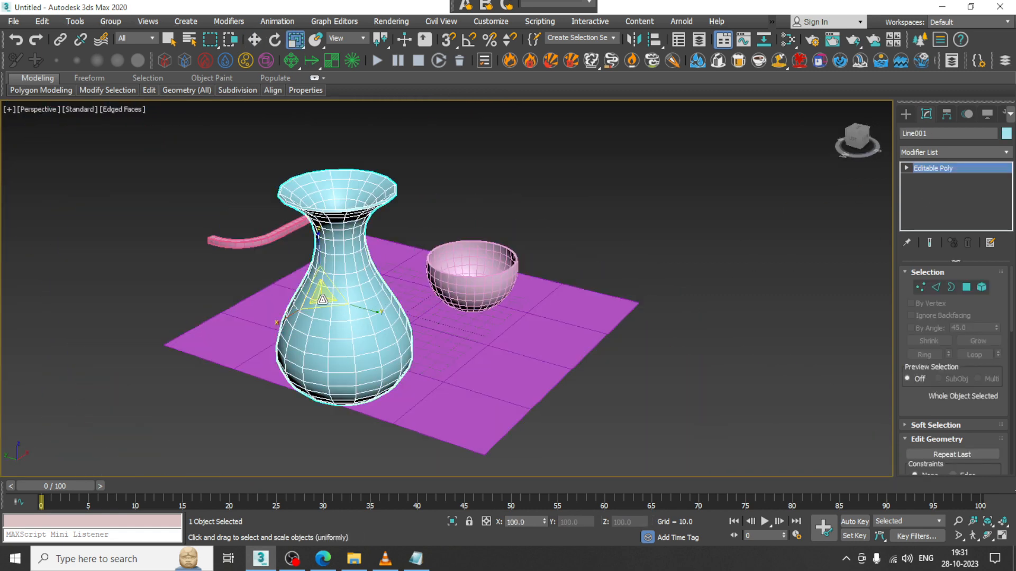
pyautogui.moveTo(323, 300); pyautogui.dragTo(369, 401)
pyautogui.press('w')
pyautogui.moveTo(339, 253); pyautogui.dragTo(338, 309)
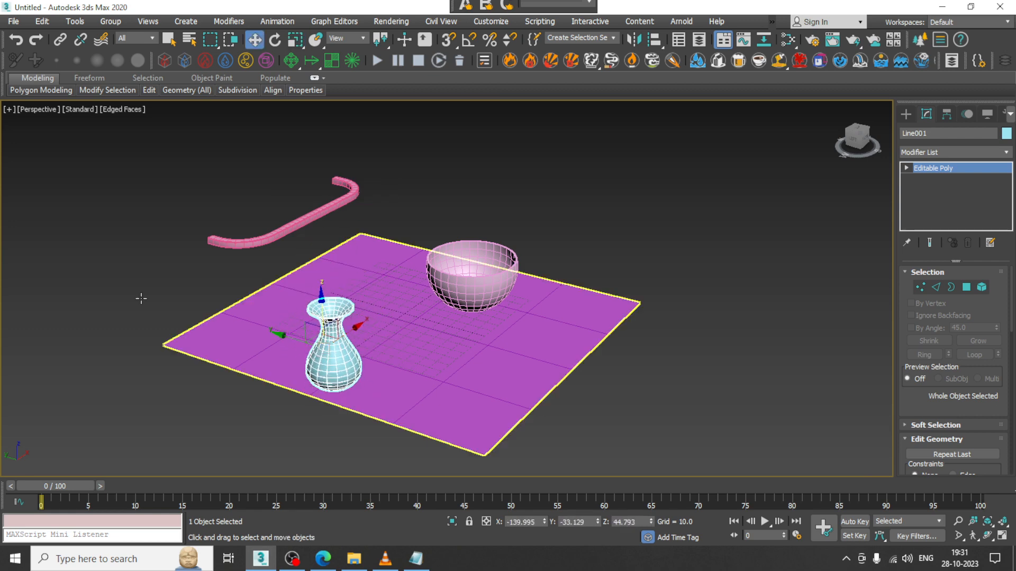
pyautogui.click(260, 318)
pyautogui.moveTo(299, 346); pyautogui.dragTo(190, 316)
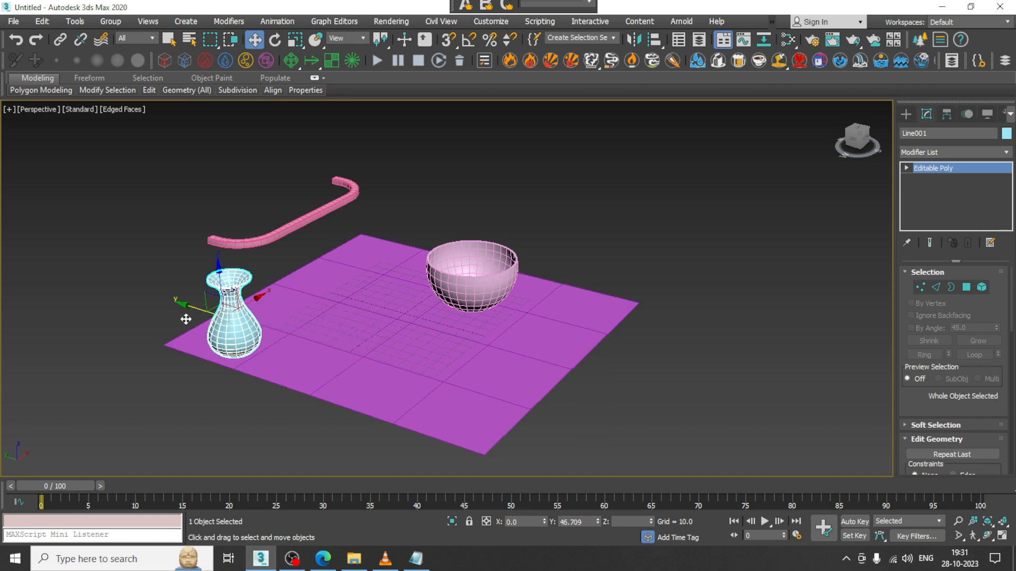
# Step: Move the bowl toward the plane's rear edge and set the vase on the plane at about X -92.7, Y 57, Z 31.2
pyautogui.click(461, 276)
pyautogui.moveTo(443, 262); pyautogui.dragTo(358, 242)
pyautogui.moveTo(226, 316); pyautogui.dragTo(253, 332, button='middle')
pyautogui.click(312, 327)
pyautogui.scroll(4, 311, 329)
pyautogui.scroll(-5, 253, 332)
pyautogui.moveTo(304, 331); pyautogui.dragTo(339, 325)
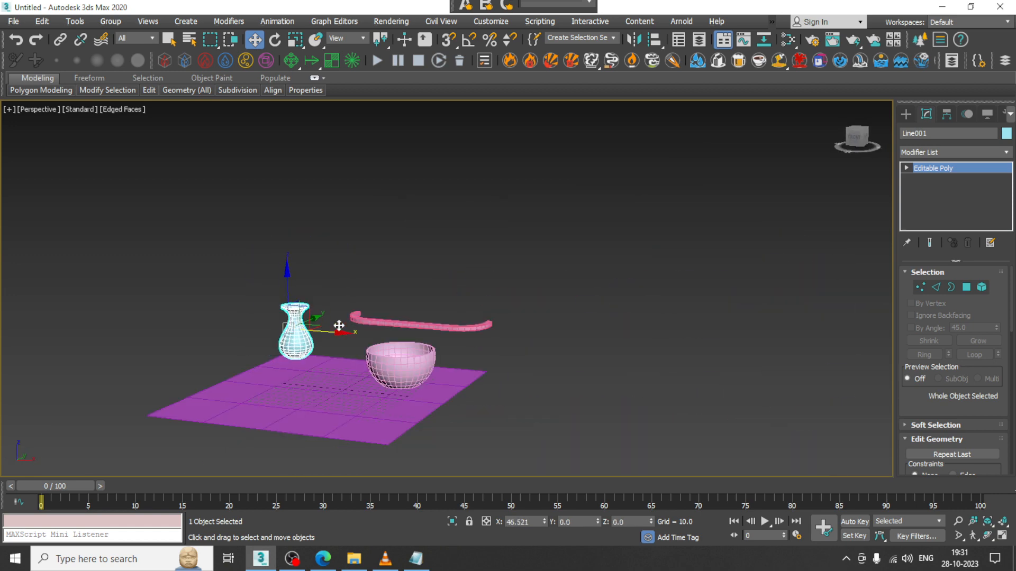
pyautogui.moveTo(291, 284)
pyautogui.mouseDown()
pyautogui.moveTo(294, 308)
pyautogui.moveTo(302, 298)
pyautogui.mouseUp()
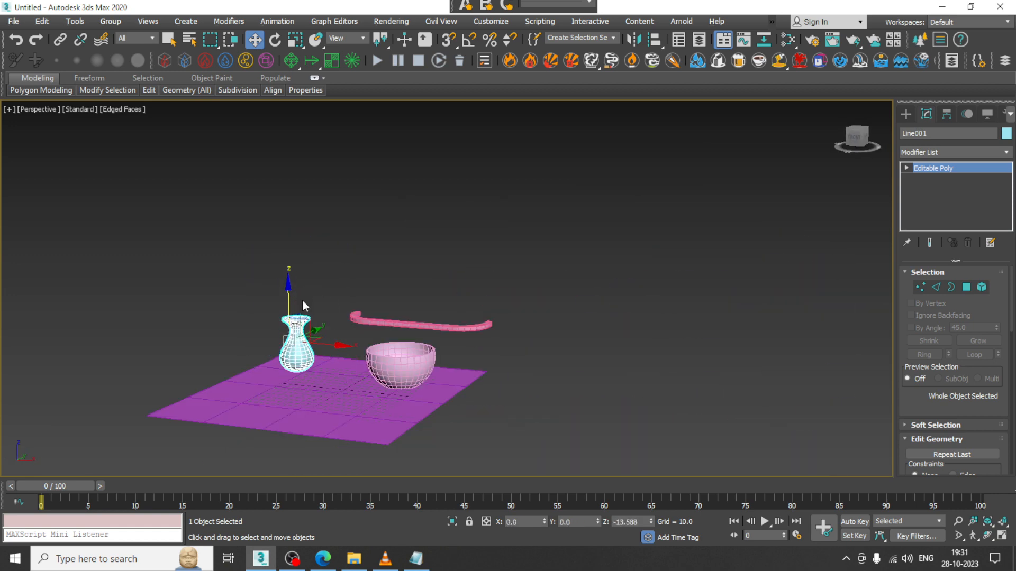
pyautogui.keyDown('alt'); pyautogui.moveTo(315, 323); pyautogui.dragTo(425, 377, button='middle'); pyautogui.keyUp('alt')
pyautogui.scroll(5, 376, 378)
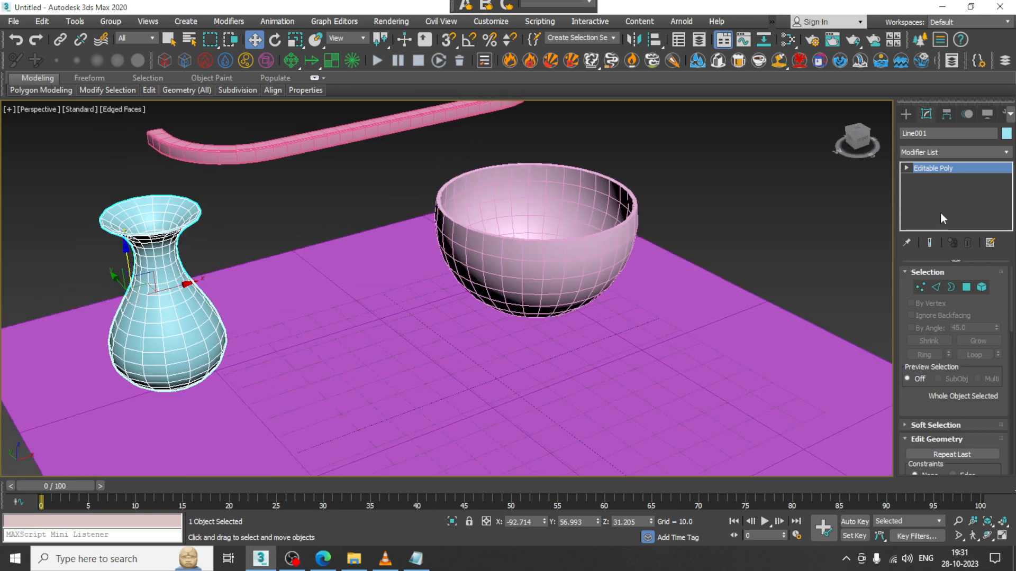
# Step: Create a cylinder in the Front view beside the bowl, about 2 in radius and 44 in height
pyautogui.click(906, 115)
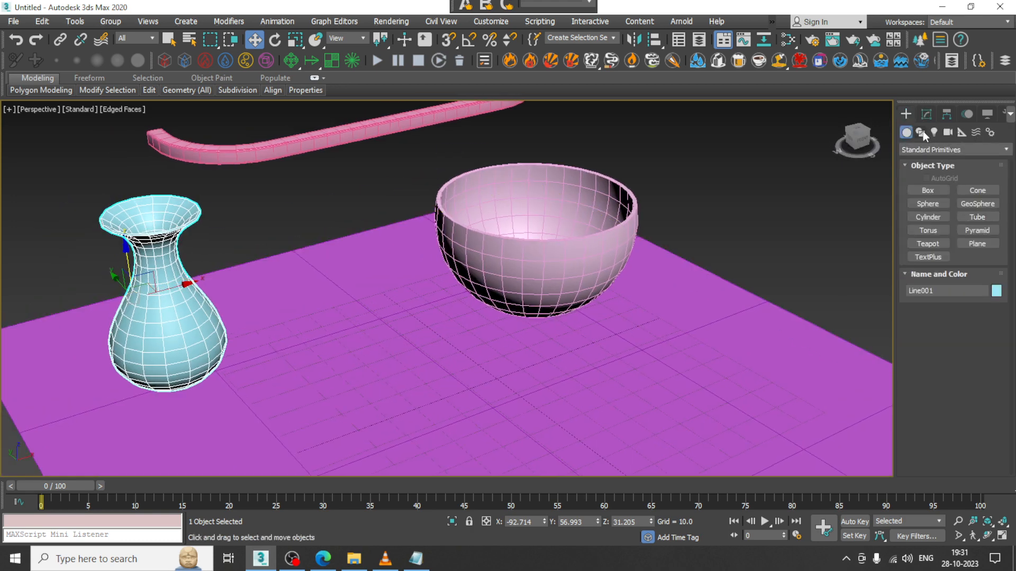
pyautogui.click(936, 215)
pyautogui.hotkey('alt', 'w')
pyautogui.middleClick(483, 195)
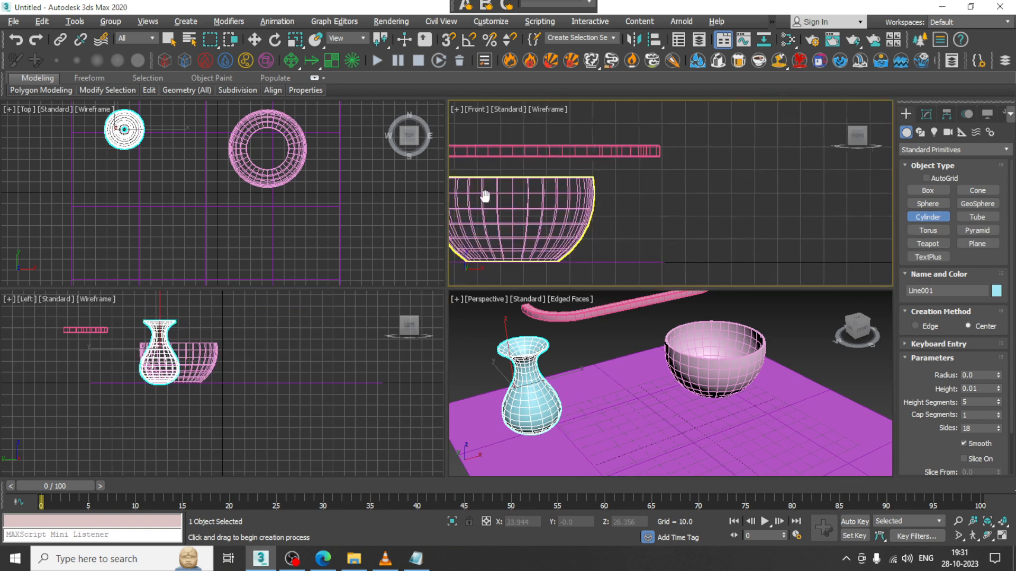
pyautogui.hotkey('alt', 'w')
pyautogui.scroll(-2, 568, 228)
pyautogui.moveTo(569, 229); pyautogui.dragTo(493, 271, button='middle')
pyautogui.moveTo(517, 287); pyautogui.dragTo(522, 292)
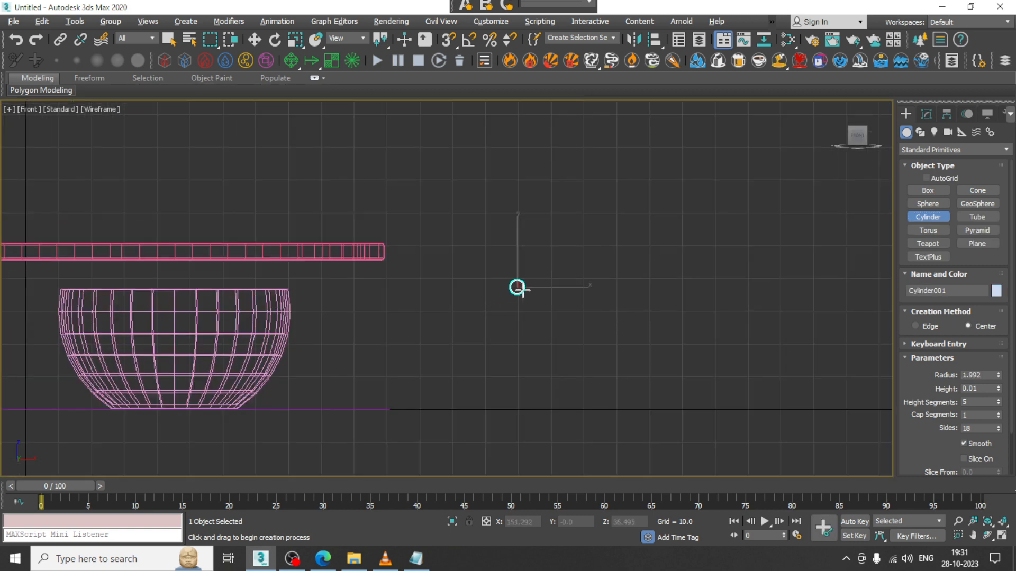
pyautogui.click(510, 145)
pyautogui.rightClick(510, 145)
# Step: Set the cylinder's radius to about 1.155, its height to about 102.76 and its height segments to 54
pyautogui.hotkey('alt', 'w')
pyautogui.middleClick(594, 330)
pyautogui.hotkey('alt', 'w')
pyautogui.press('z')
pyautogui.scroll(-7, 593, 331)
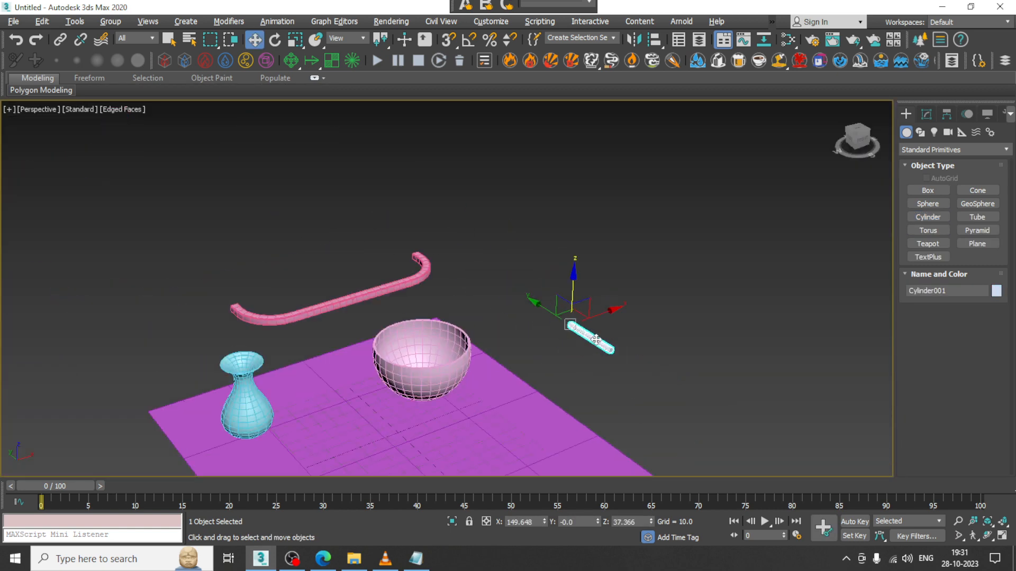
pyautogui.scroll(3, 593, 333)
pyautogui.keyDown('alt'); pyautogui.moveTo(594, 335); pyautogui.dragTo(598, 361, button='middle'); pyautogui.keyUp('alt')
pyautogui.click(926, 114)
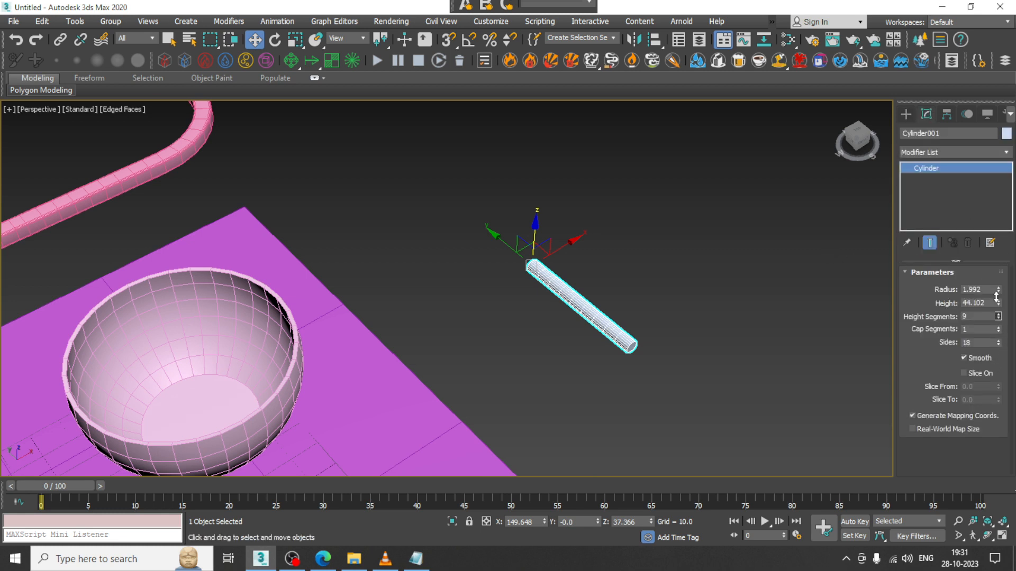
pyautogui.moveTo(996, 297); pyautogui.dragTo(980, 217)
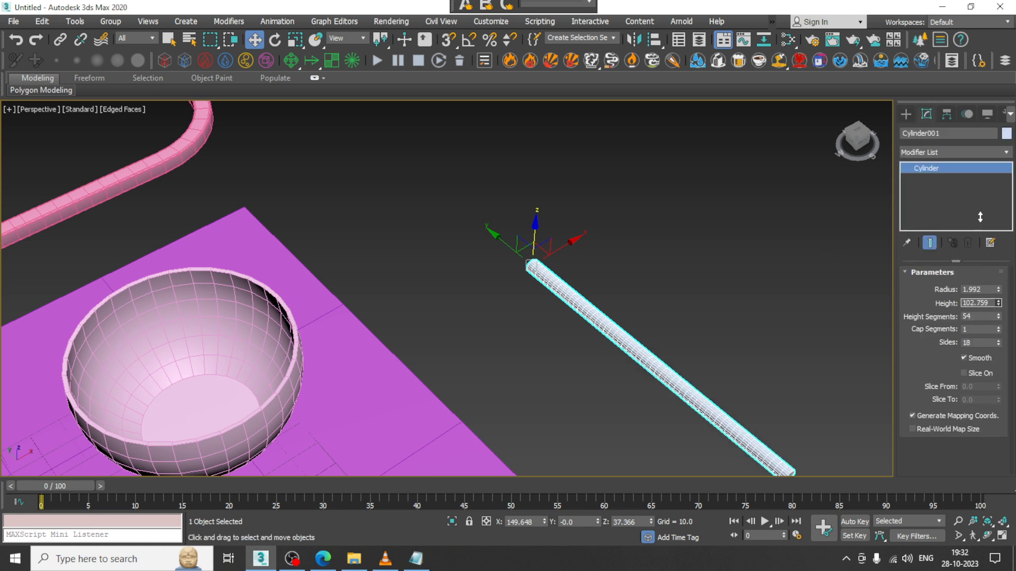
pyautogui.moveTo(999, 288); pyautogui.dragTo(1004, 313)
# Step: Copy the cylinder three times in the Front view to form a tight bundle of four touching cylinders
pyautogui.hotkey('alt', 'w')
pyautogui.moveTo(707, 231); pyautogui.dragTo(585, 210, button='middle')
pyautogui.hotkey('alt', 'w')
pyautogui.press('z')
pyautogui.moveTo(417, 285); pyautogui.dragTo(496, 300, button='middle')
pyautogui.scroll(-5, 496, 301)
pyautogui.keyDown('shift'); pyautogui.moveTo(559, 303); pyautogui.dragTo(674, 309); pyautogui.keyUp('shift')
pyautogui.click(525, 335)
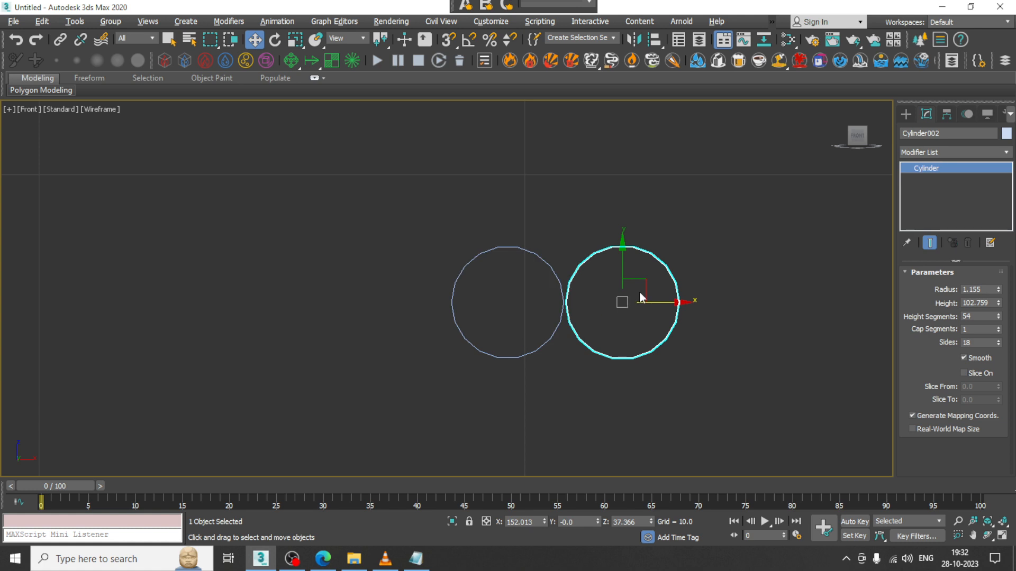
pyautogui.moveTo(642, 288)
pyautogui.keyDown('shift'); pyautogui.mouseDown()
pyautogui.moveTo(585, 177)
pyautogui.moveTo(582, 374)
pyautogui.moveTo(585, 363)
pyautogui.mouseUp(); pyautogui.keyUp('shift')
pyautogui.click(508, 334)
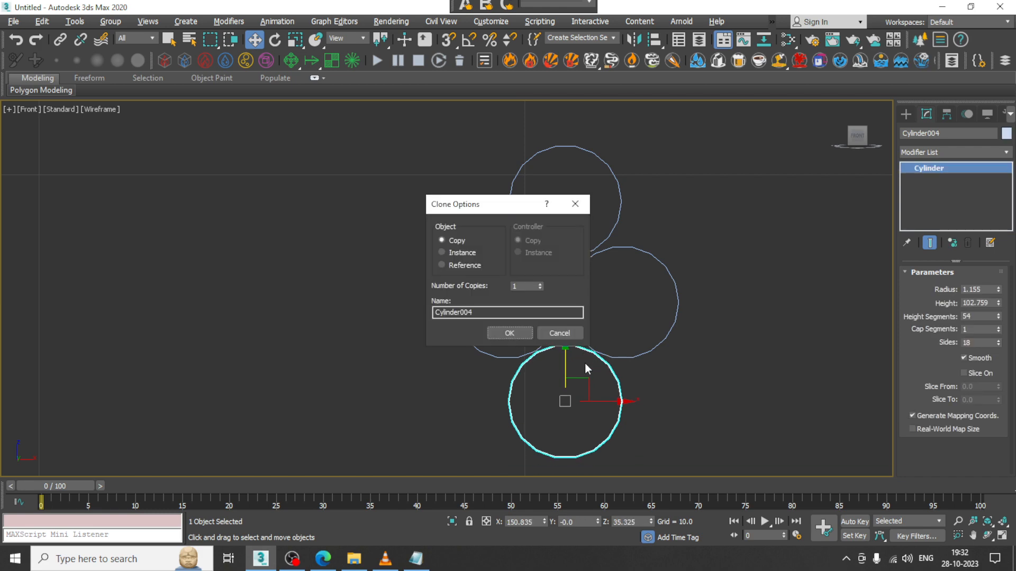
pyautogui.click(522, 334)
# Step: Select all four cylinders in the Perspective view and apply one Twist modifier to them
pyautogui.hotkey('alt', 'w')
pyautogui.keyDown('alt'); pyautogui.moveTo(789, 387); pyautogui.dragTo(716, 379, button='middle'); pyautogui.keyUp('alt')
pyautogui.hotkey('alt', 'w')
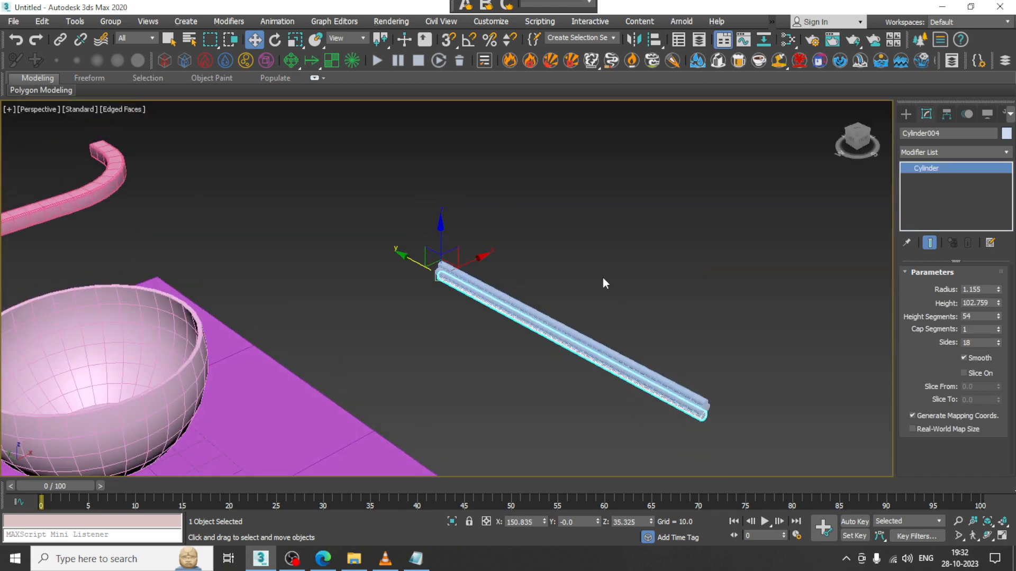
pyautogui.moveTo(602, 278); pyautogui.dragTo(683, 360)
pyautogui.keyDown('alt'); pyautogui.moveTo(683, 363); pyautogui.dragTo(664, 362, button='middle'); pyautogui.keyUp('alt')
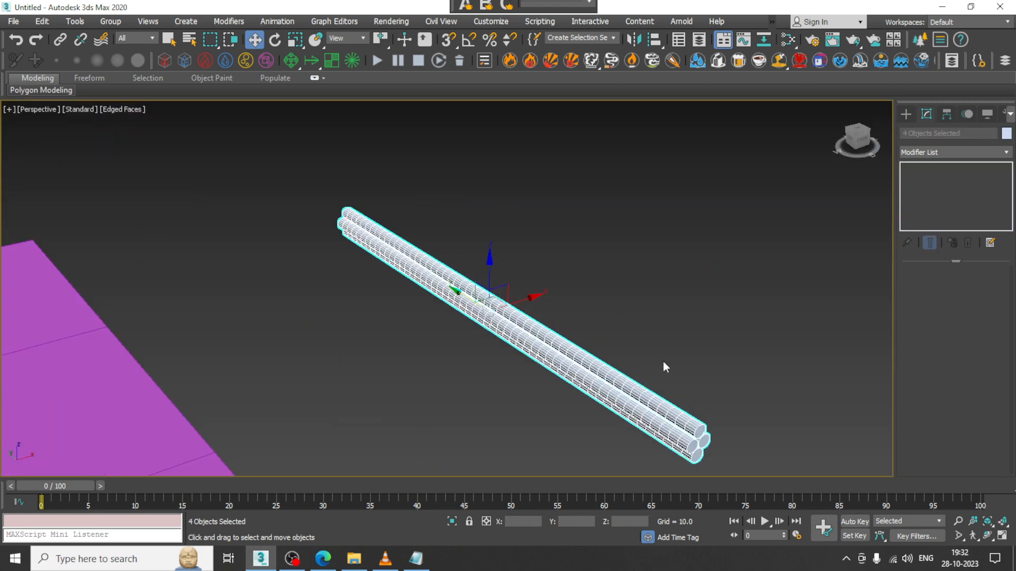
pyautogui.click(926, 153)
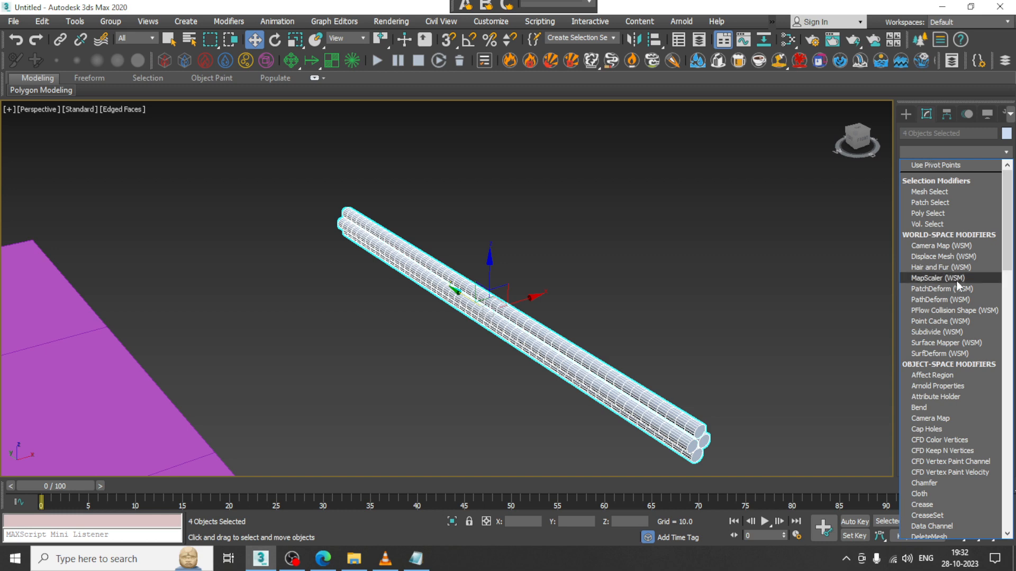
pyautogui.press('t')
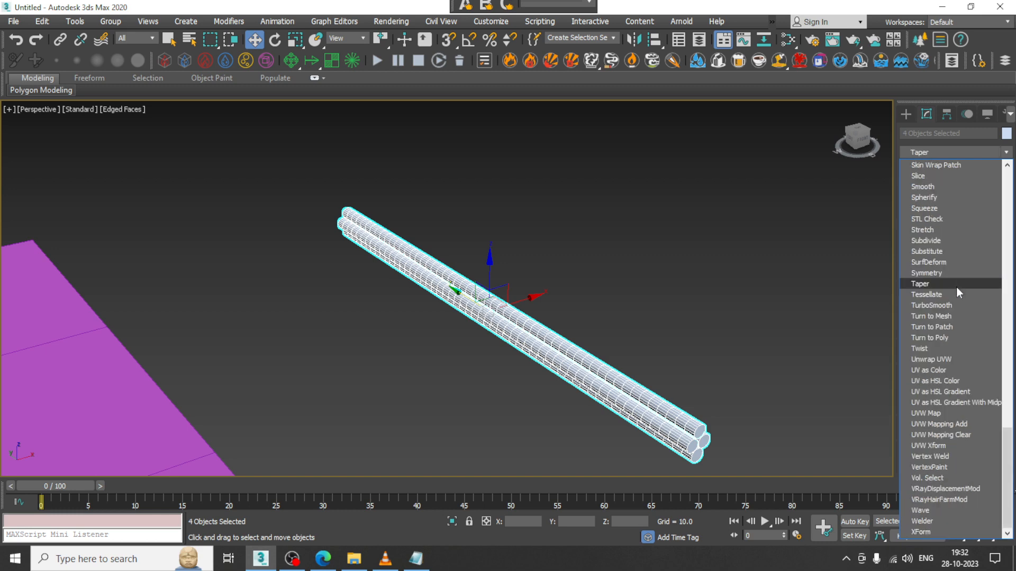
pyautogui.click(968, 351)
pyautogui.scroll(1, 671, 354)
pyautogui.keyDown('alt'); pyautogui.moveTo(671, 353); pyautogui.dragTo(662, 345, button='middle'); pyautogui.keyUp('alt')
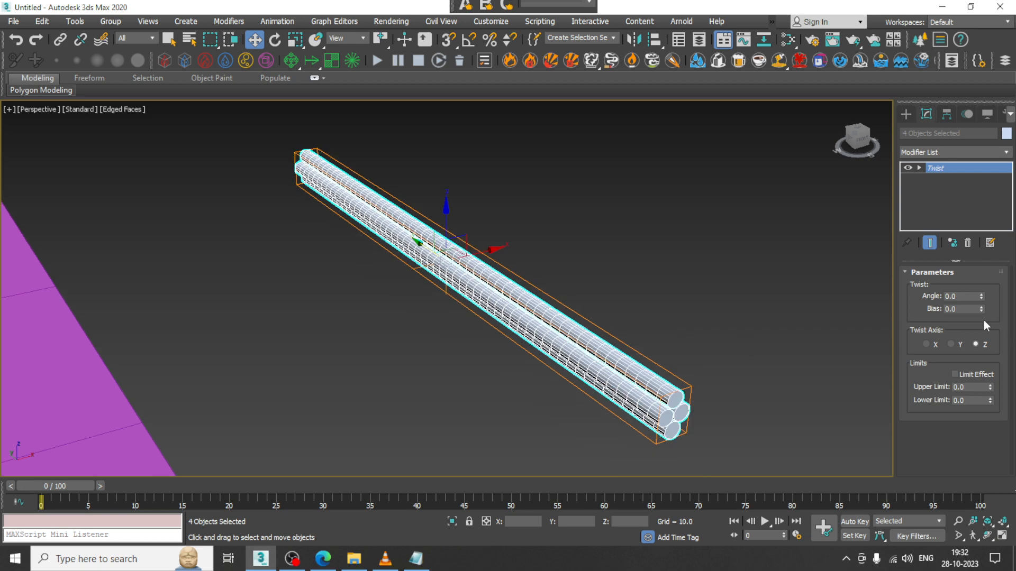
# Step: Try a twist angle on the cylinder bundle and switch the twist axis to X
pyautogui.moveTo(981, 296)
pyautogui.mouseDown()
pyautogui.moveTo(976, 268)
pyautogui.moveTo(979, 284)
pyautogui.mouseUp()
pyautogui.rightClick(981, 297)
pyautogui.click(925, 344)
pyautogui.hotkey('ctrl', 'z')
# Step: Switch to Notepad, correct the list entry "Rwist" to "Twist", and return to 3ds Max
pyautogui.click(409, 562)
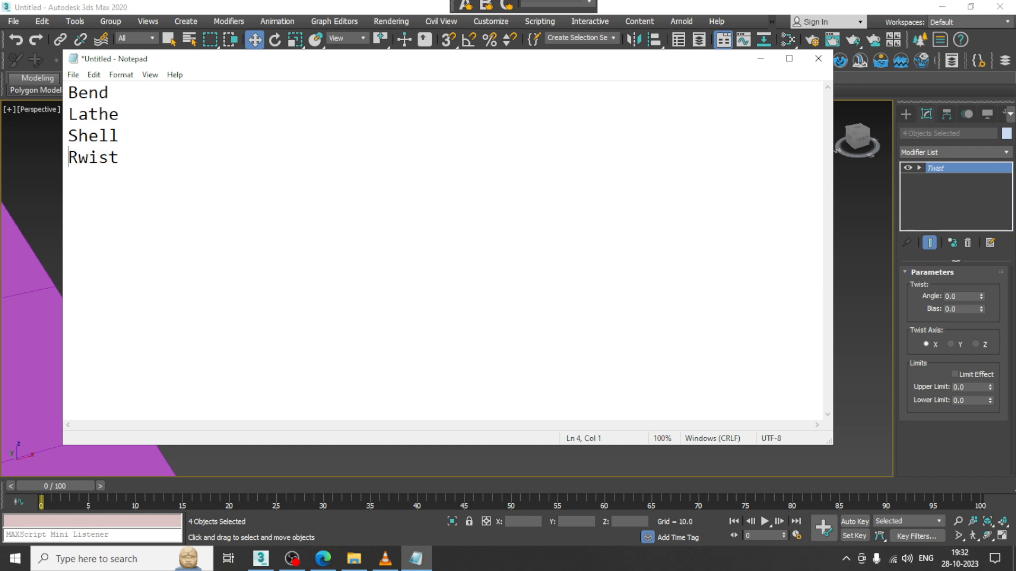
pyautogui.press('BackSpace')
pyautogui.write('T')
pyautogui.click(760, 59)
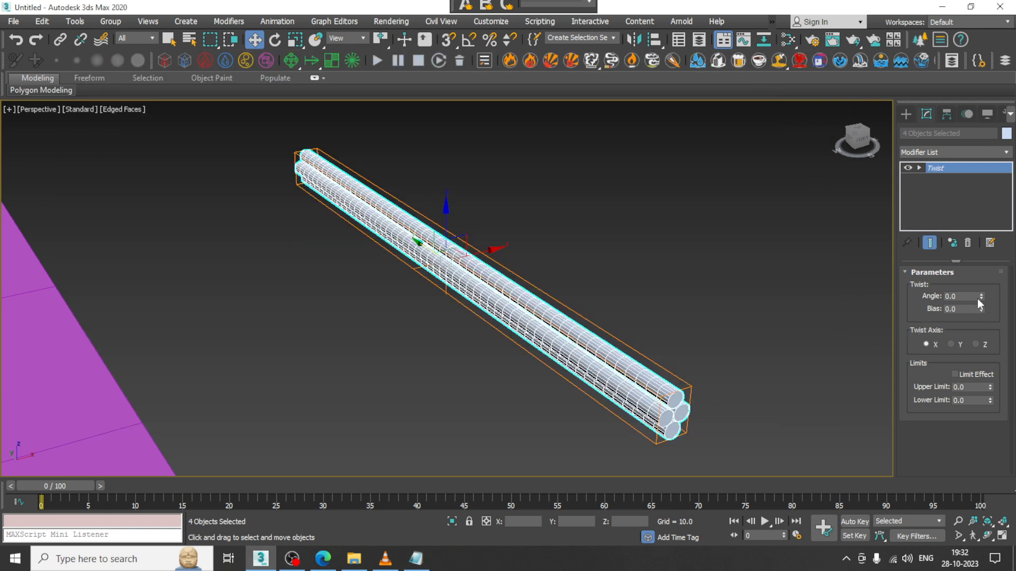
# Step: Twist the four cylinders into a rope with an angle of 1077 about the Y axis
pyautogui.moveTo(980, 296); pyautogui.dragTo(646, 347)
pyautogui.rightClick(981, 272)
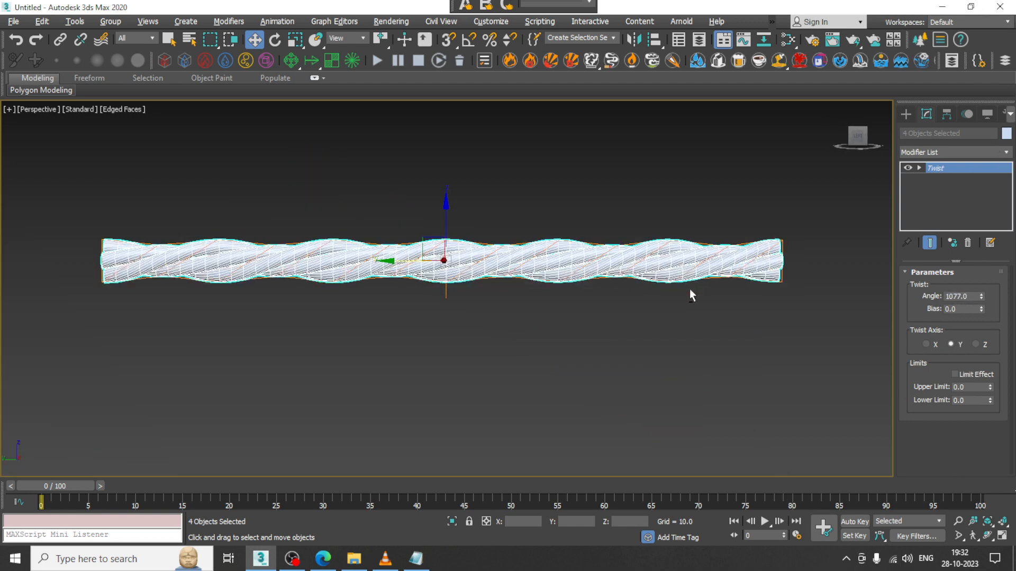
pyautogui.keyDown('alt'); pyautogui.moveTo(690, 295); pyautogui.dragTo(636, 424, button='middle'); pyautogui.keyUp('alt')
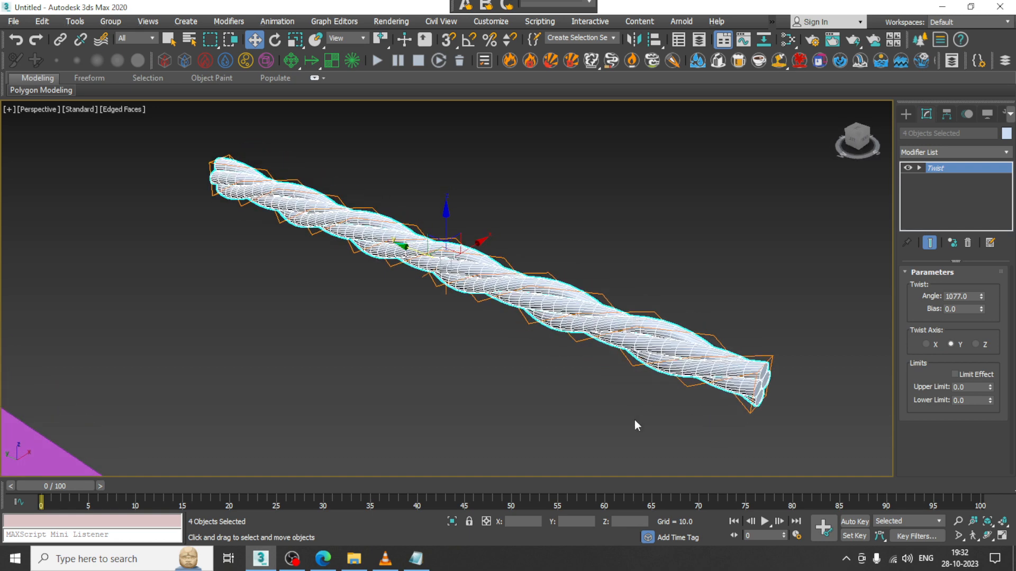
# Step: Compare the Z twist axis on the rope, and limit the Y-axis twist with an upper limit of 33.8
pyautogui.click(984, 344)
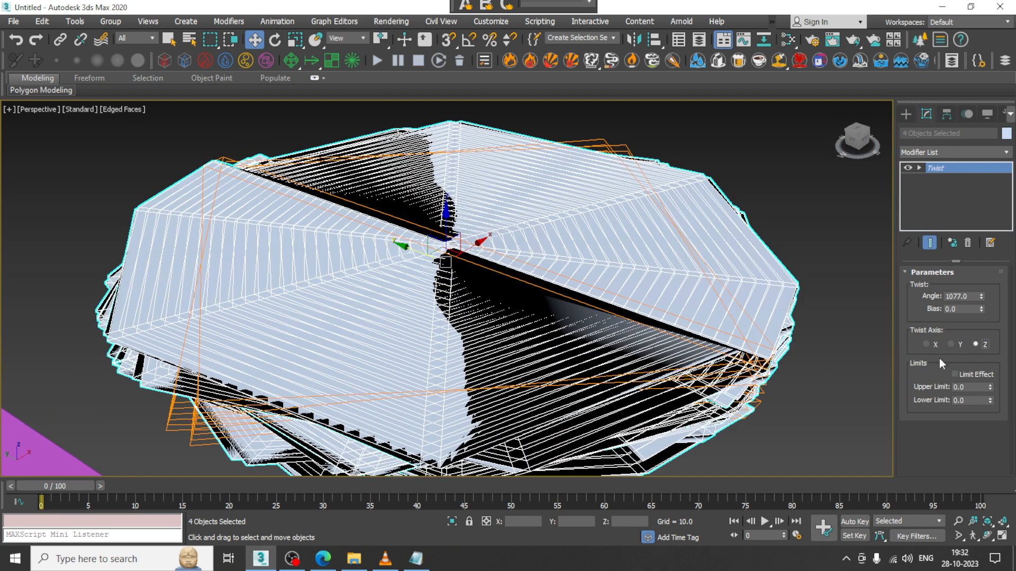
pyautogui.click(951, 344)
pyautogui.click(955, 375)
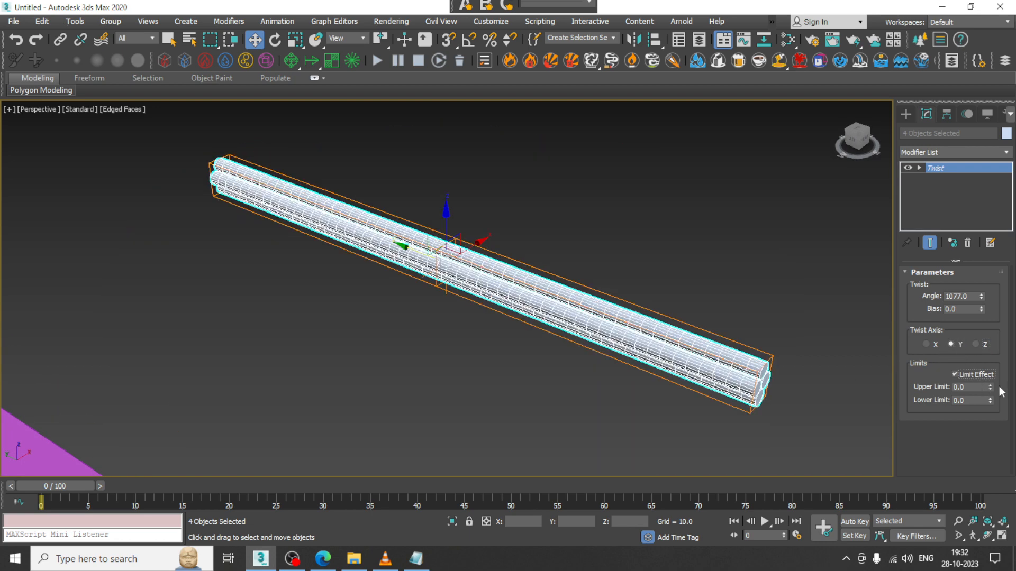
pyautogui.moveTo(989, 387); pyautogui.dragTo(941, 477)
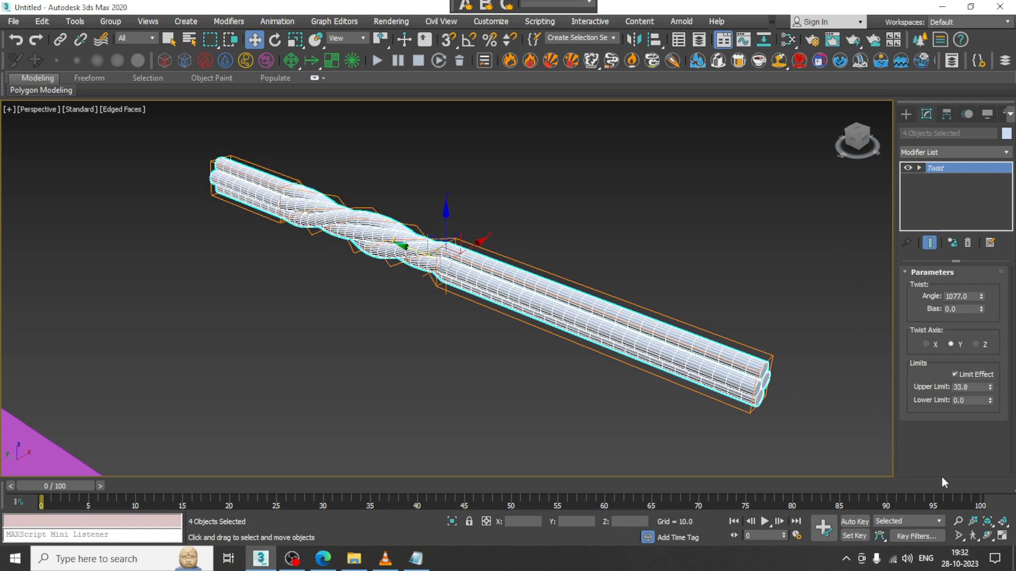
# Step: Set the rope's twist angle to 2094 and raise its upper limit to 51.376
pyautogui.moveTo(983, 295); pyautogui.dragTo(868, 76)
pyautogui.moveTo(813, 145); pyautogui.dragTo(668, 277)
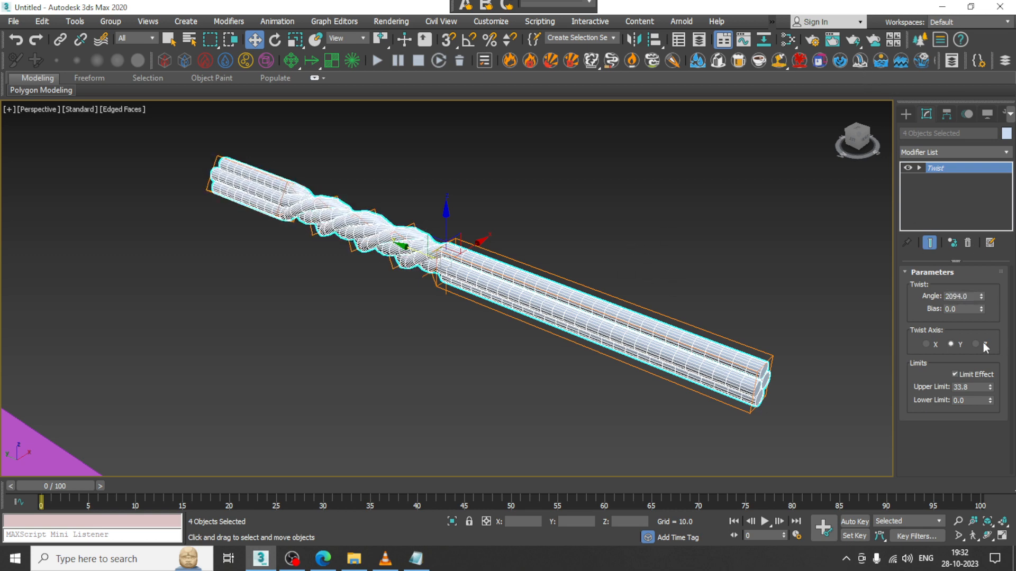
pyautogui.moveTo(987, 394); pyautogui.dragTo(980, 355)
# Step: Select the vase in the Perspective view and frame it closely
pyautogui.keyDown('alt'); pyautogui.moveTo(549, 318); pyautogui.dragTo(620, 337, button='middle'); pyautogui.keyUp('alt')
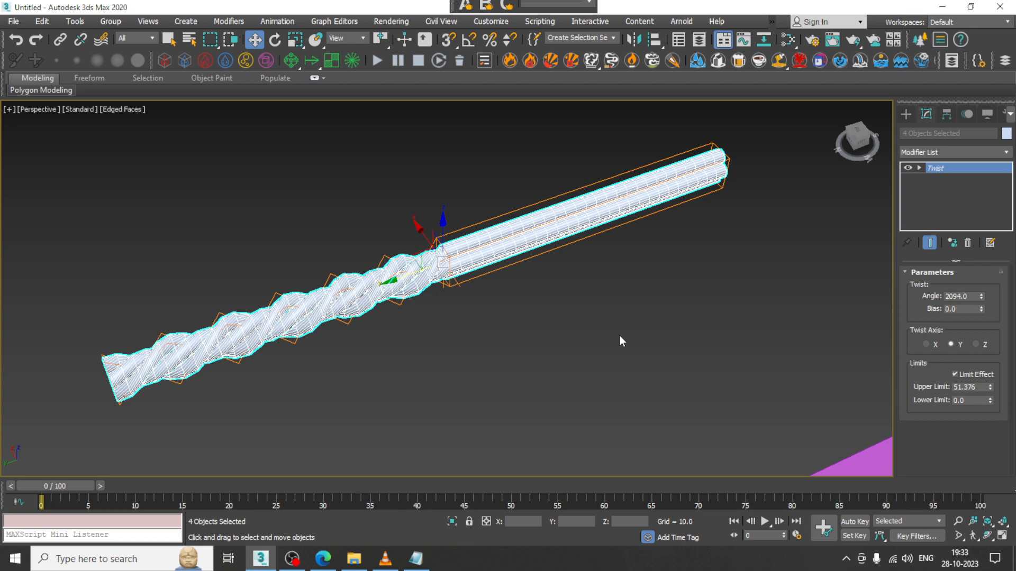
pyautogui.keyDown('alt'); pyautogui.moveTo(620, 338); pyautogui.dragTo(672, 262, button='middle'); pyautogui.keyUp('alt')
pyautogui.moveTo(322, 266); pyautogui.dragTo(534, 266, button='middle')
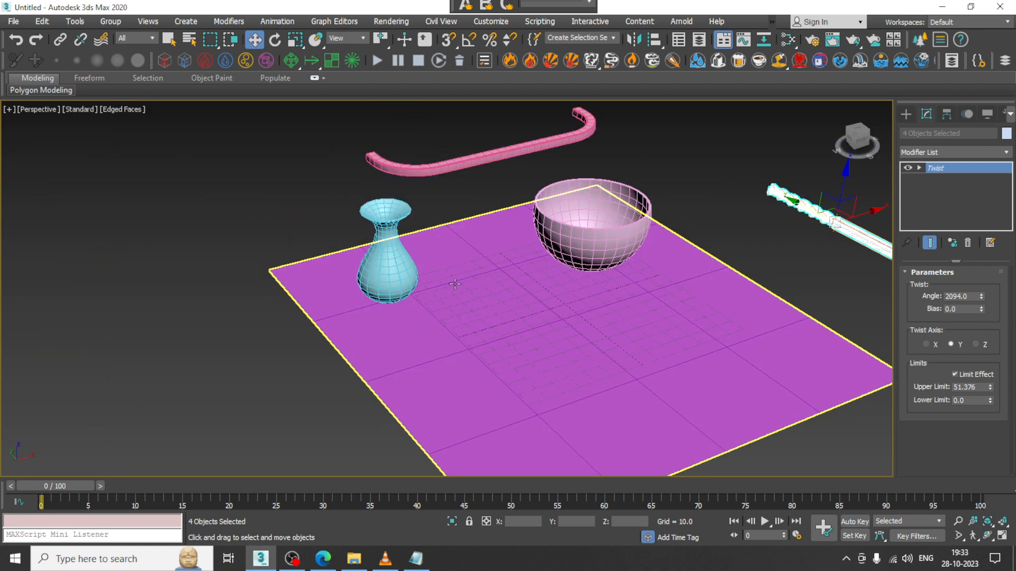
pyautogui.click(395, 274)
pyautogui.scroll(7, 395, 269)
pyautogui.moveTo(411, 221); pyautogui.dragTo(434, 253, button='middle')
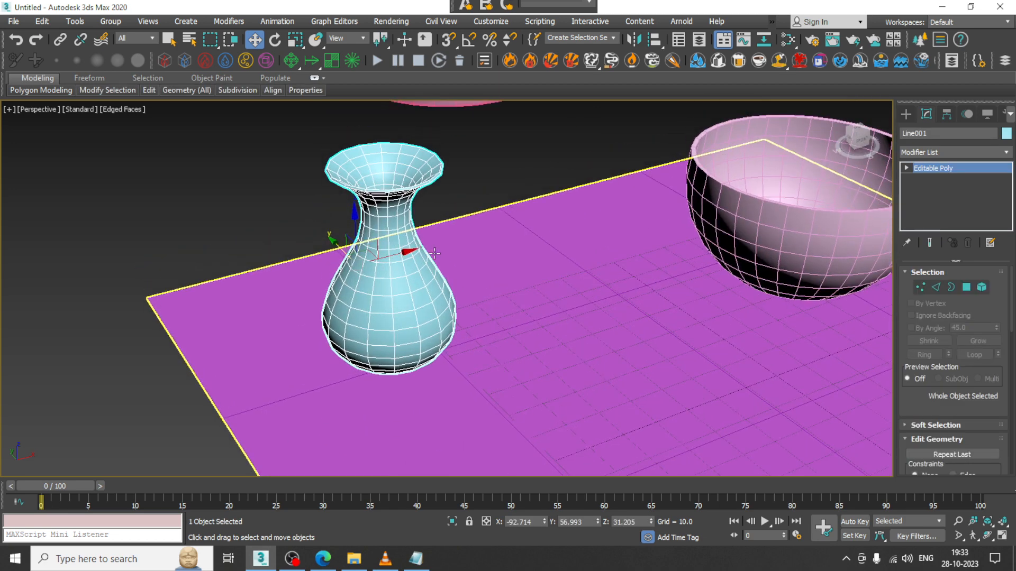
# Step: Try a Twist modifier on the vase about the X and Y axes, and delete the modifier
pyautogui.click(955, 152)
pyautogui.scroll(-15, 931, 281)
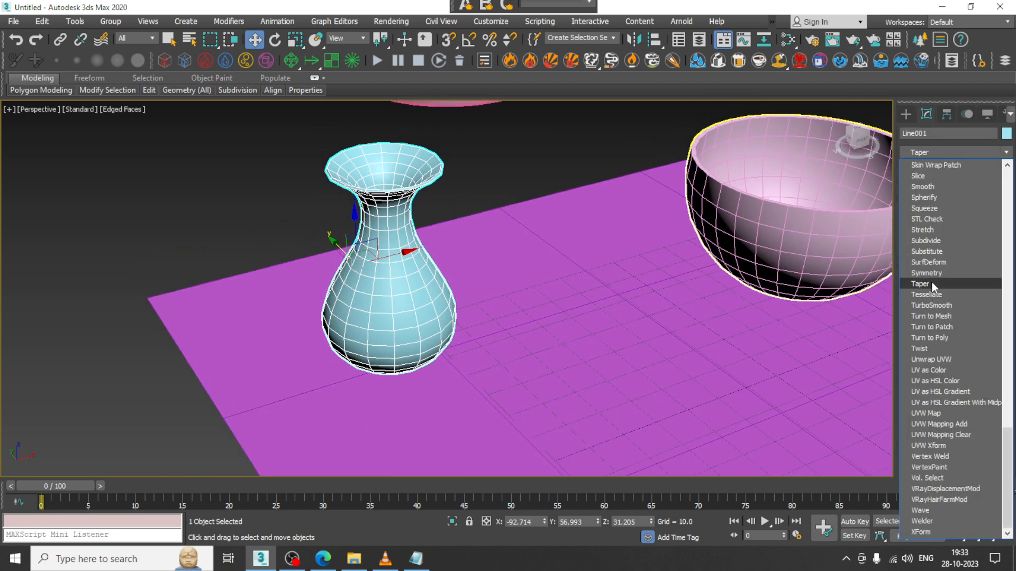
pyautogui.click(932, 349)
pyautogui.click(981, 294)
pyautogui.moveTo(982, 294); pyautogui.dragTo(981, 248)
pyautogui.hotkey('ctrl', 'z')
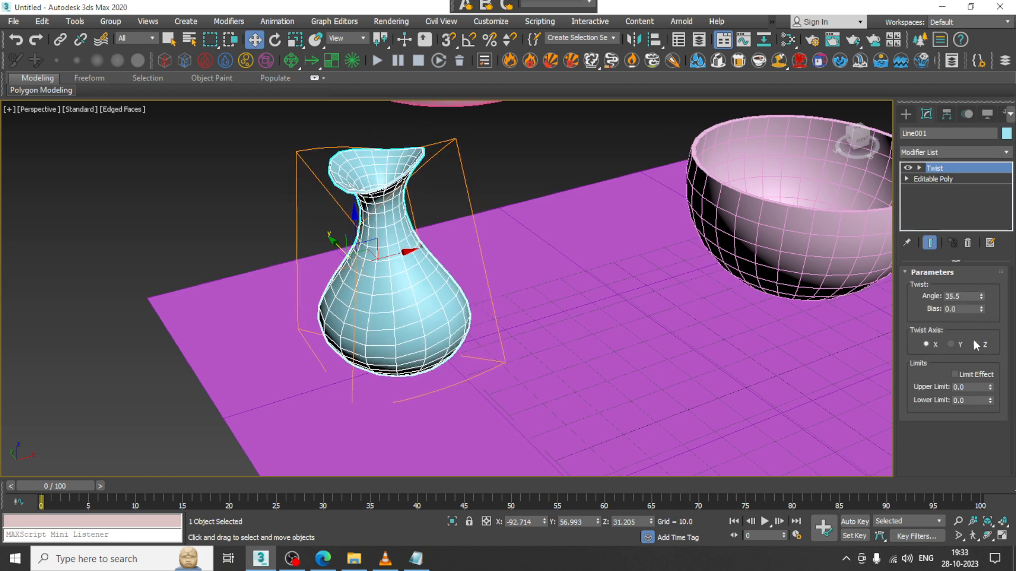
pyautogui.hotkey('ctrl', 'z')
pyautogui.moveTo(982, 297); pyautogui.dragTo(907, 538)
pyautogui.hotkey('ctrl', 'z')
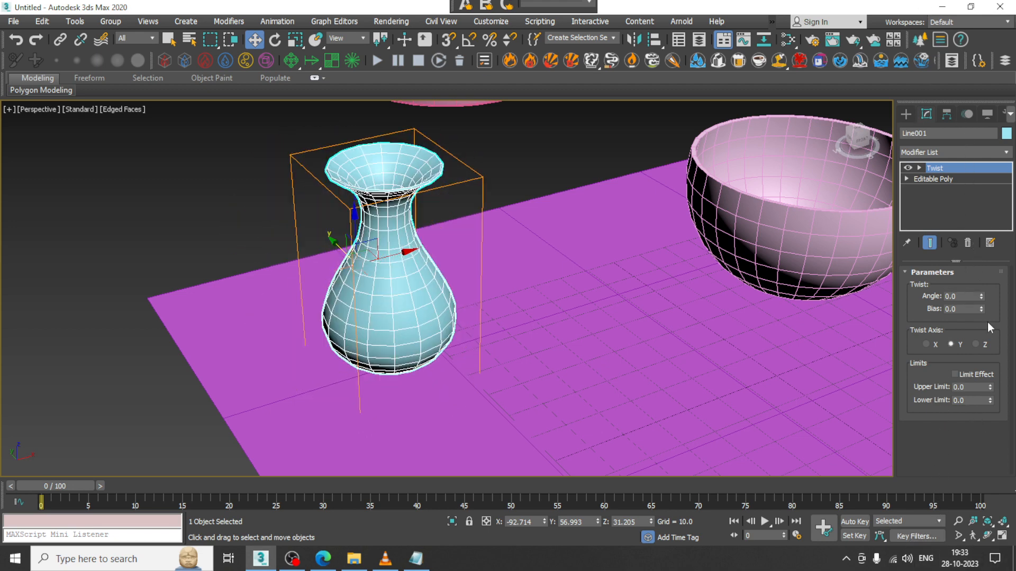
pyautogui.keyDown('alt'); pyautogui.moveTo(508, 341); pyautogui.dragTo(484, 392, button='middle'); pyautogui.keyUp('alt')
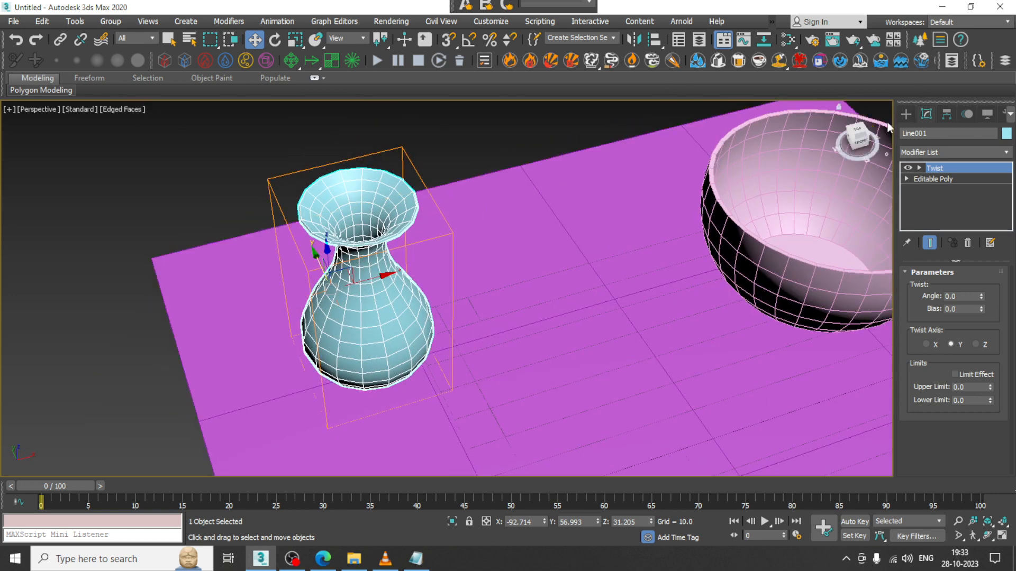
pyautogui.click(967, 242)
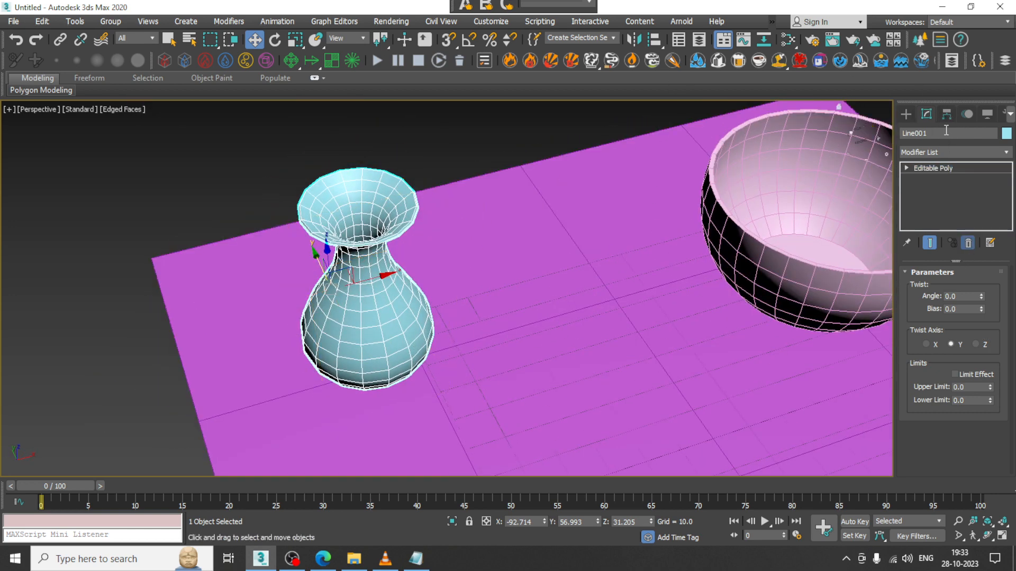
# Step: Center the vase's pivot to the object
pyautogui.click(946, 113)
pyautogui.click(956, 203)
pyautogui.click(956, 266)
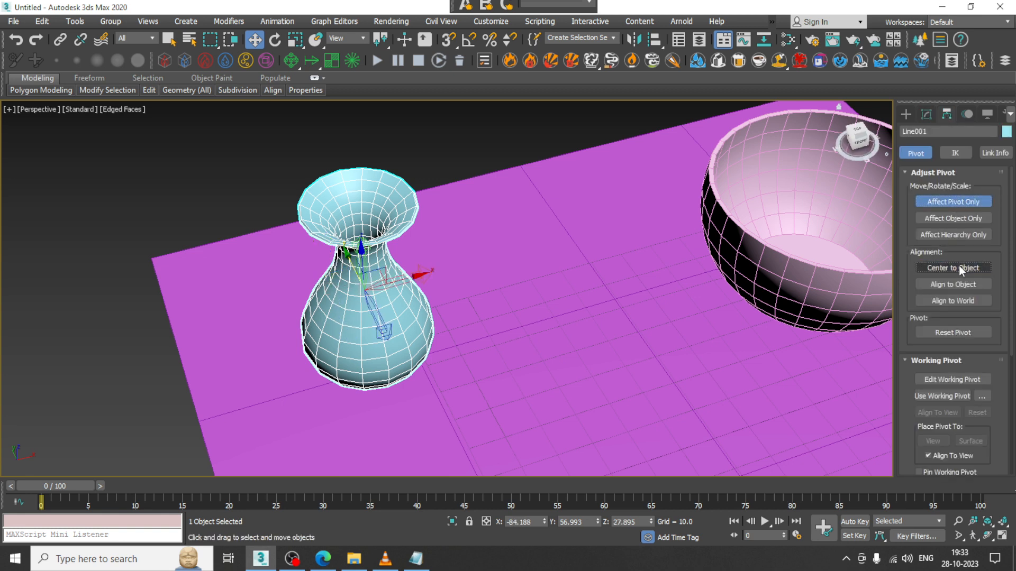
pyautogui.click(967, 202)
# Step: Apply a Twist modifier to the vase with an angle of 123 about the Y axis
pyautogui.click(926, 114)
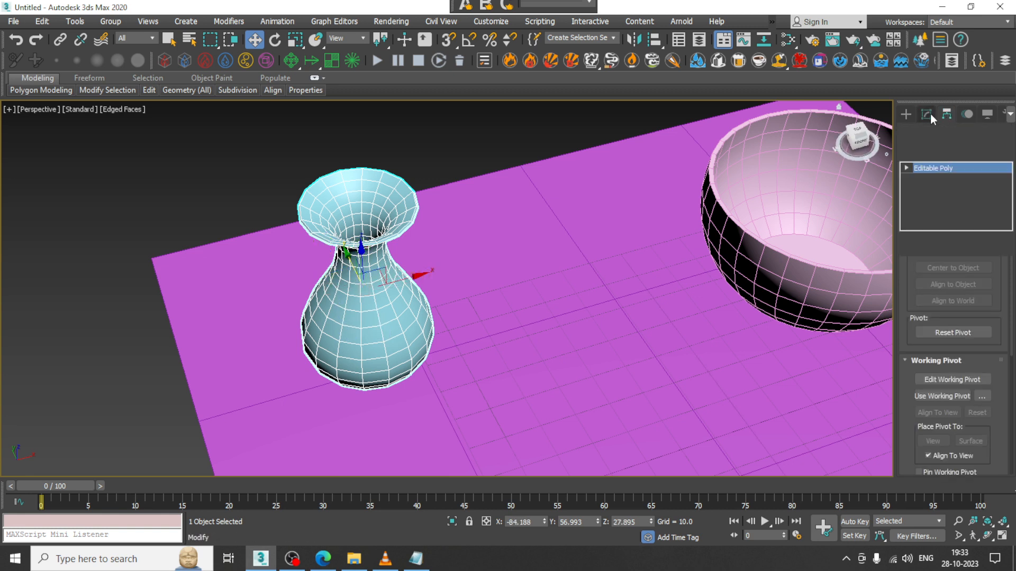
pyautogui.click(948, 152)
pyautogui.press('t')
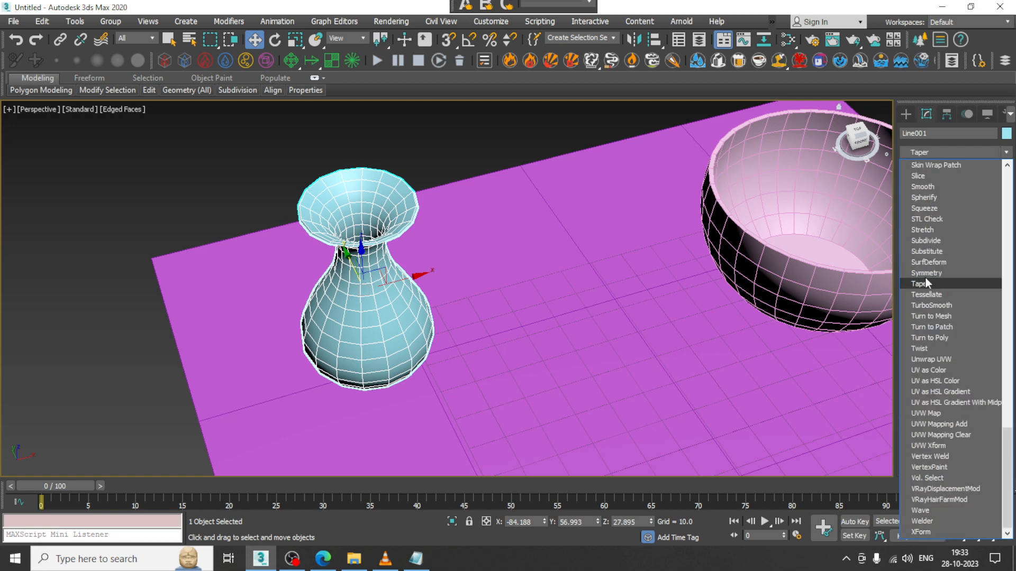
pyautogui.press('w')
pyautogui.click(945, 348)
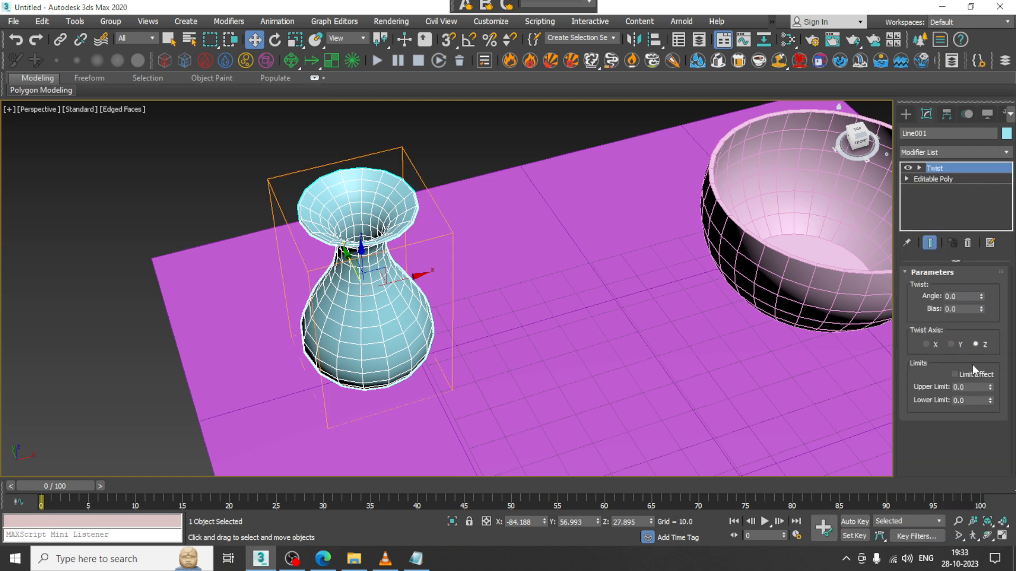
pyautogui.click(926, 345)
pyautogui.moveTo(982, 297); pyautogui.dragTo(980, 236)
pyautogui.rightClick(979, 236)
pyautogui.moveTo(981, 296); pyautogui.dragTo(981, 196)
pyautogui.moveTo(914, 540); pyautogui.dragTo(928, 114)
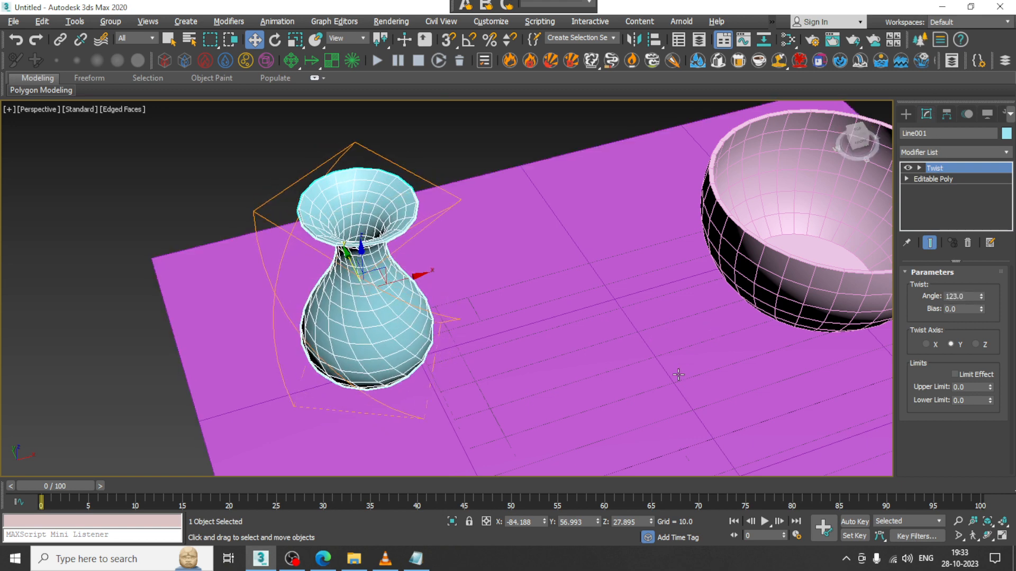
# Step: Review the twisted vase, bowl, bent bar and rope in the scene, and check the modifier list in Notepad
pyautogui.scroll(-8, 653, 342)
pyautogui.scroll(5, 623, 374)
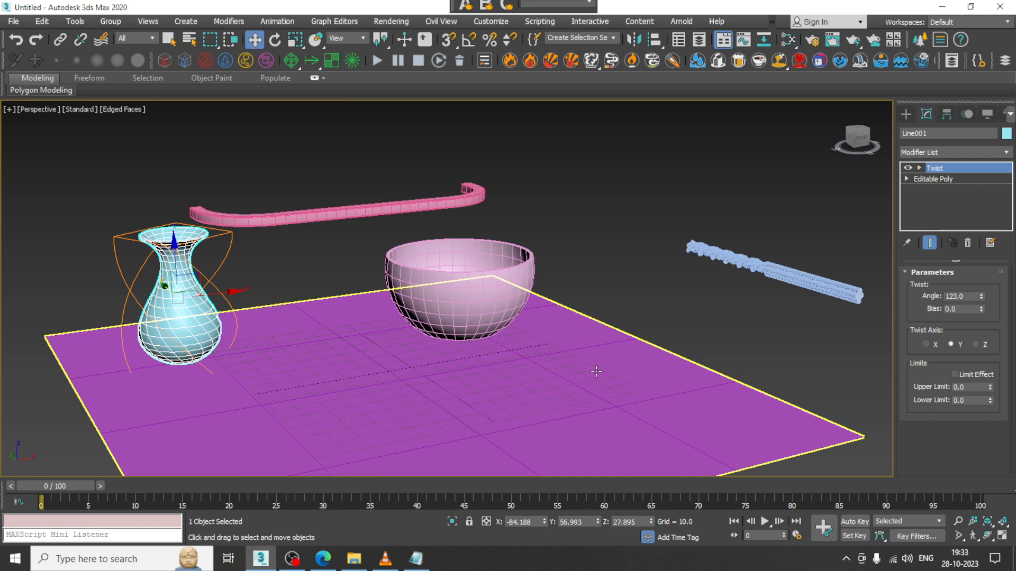
pyautogui.scroll(2, 593, 368)
pyautogui.moveTo(580, 355)
pyautogui.mouseDown(button='middle')
pyautogui.moveTo(608, 349)
pyautogui.moveTo(592, 351)
pyautogui.mouseUp(button='middle')
pyautogui.scroll(-2, 601, 351)
pyautogui.scroll(2, 544, 355)
pyautogui.scroll(-2, 592, 351)
pyautogui.scroll(2, 529, 366)
pyautogui.moveTo(530, 364); pyautogui.dragTo(554, 379, button='middle')
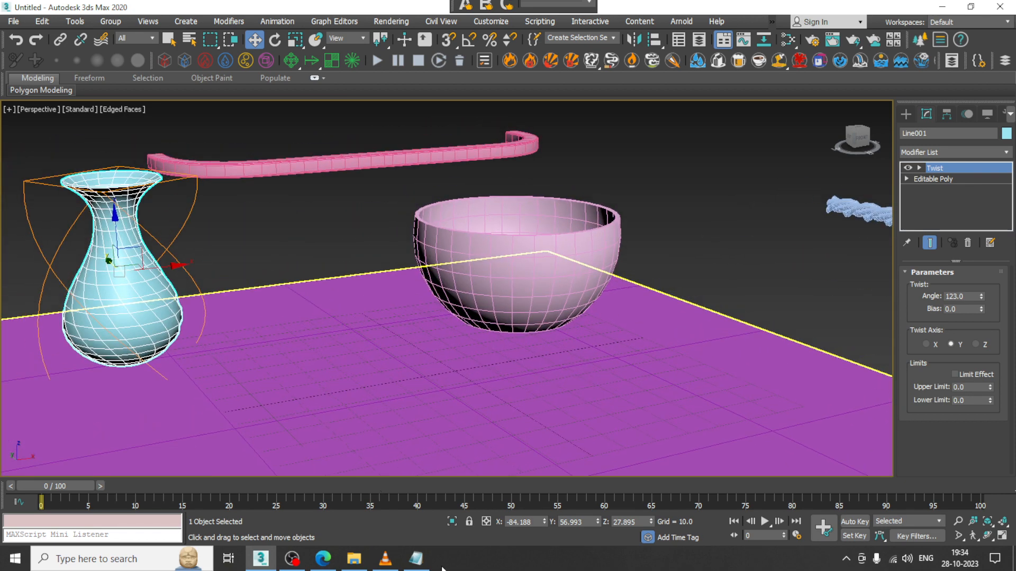
pyautogui.click(416, 559)
pyautogui.click(416, 558)
pyautogui.moveTo(590, 318)
pyautogui.mouseDown(button='middle')
pyautogui.moveTo(586, 294)
pyautogui.moveTo(580, 305)
pyautogui.mouseUp(button='middle')
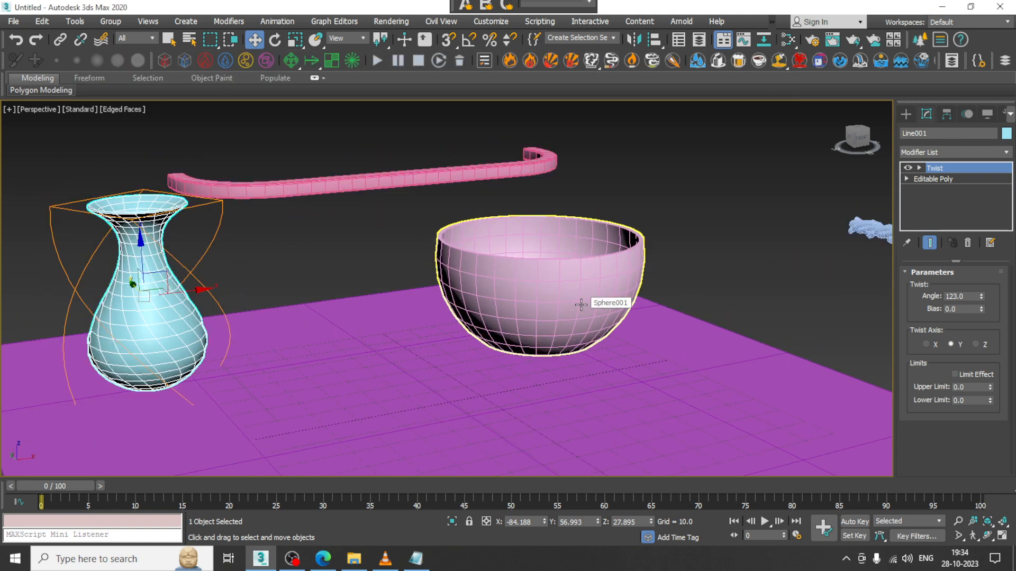